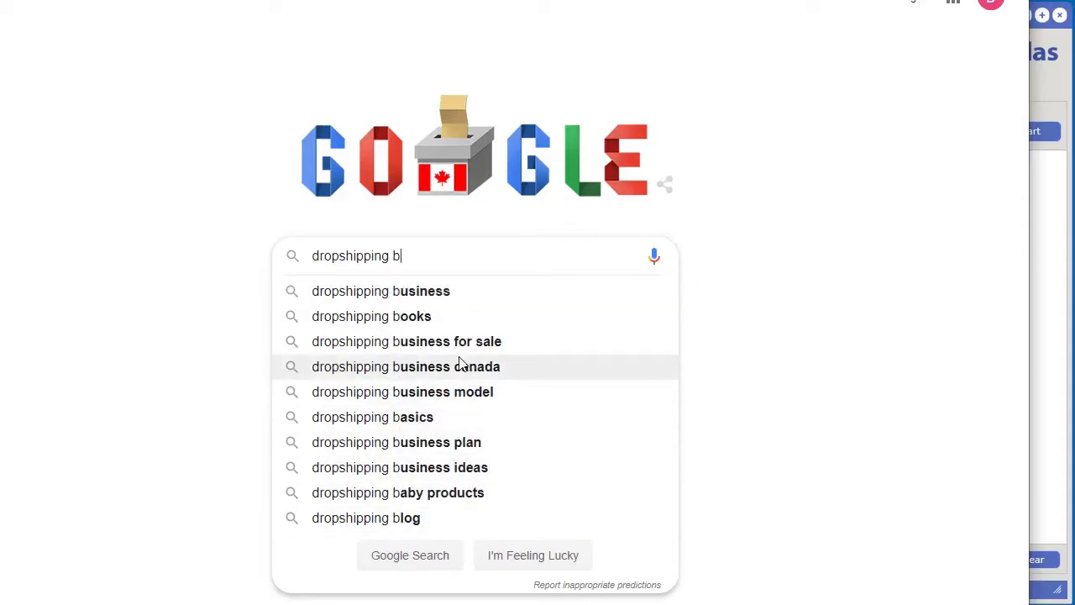
Step: Rewrite the Google query as "a dropshipping" to view its autocomplete suggestions
key("BackSpace")
key("BackSpace")
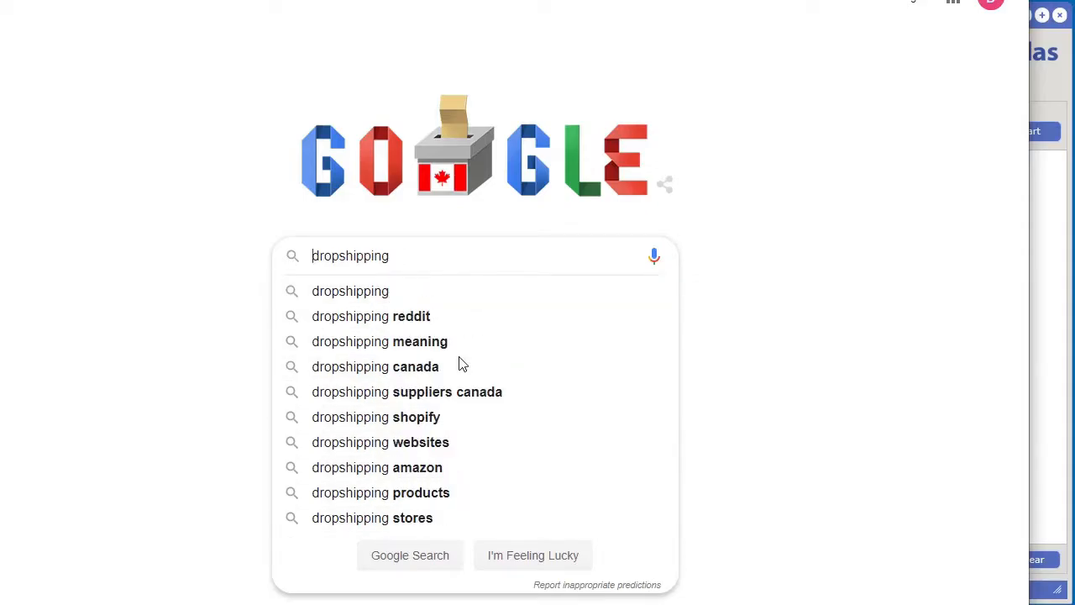
key("Home")
type("a")
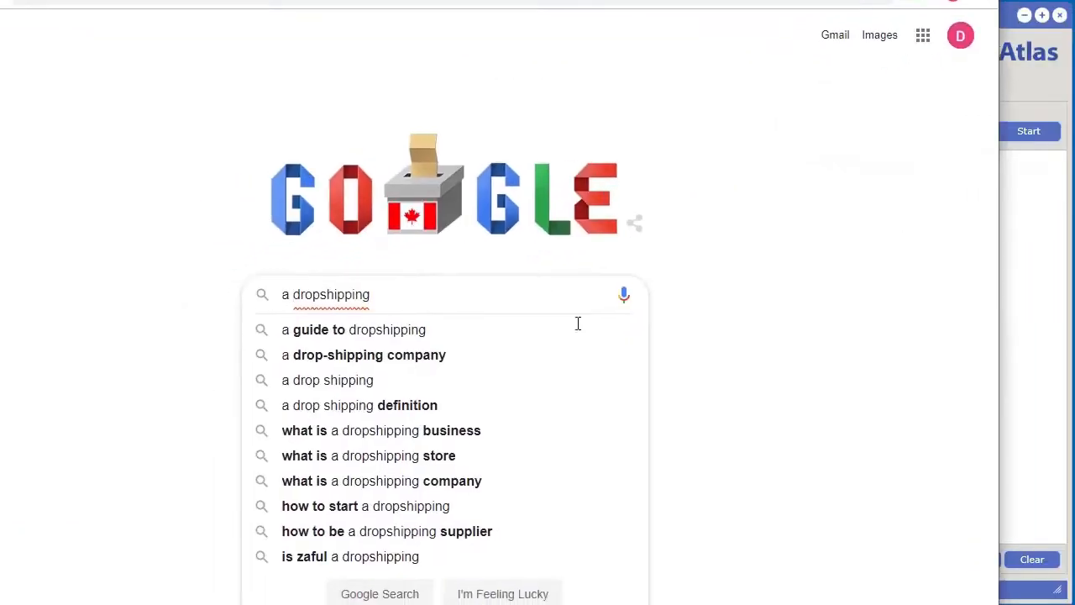
Step: Run the Google search for "a dropshipping" and examine the related searches at the end of the results page
left_click(346, 594)
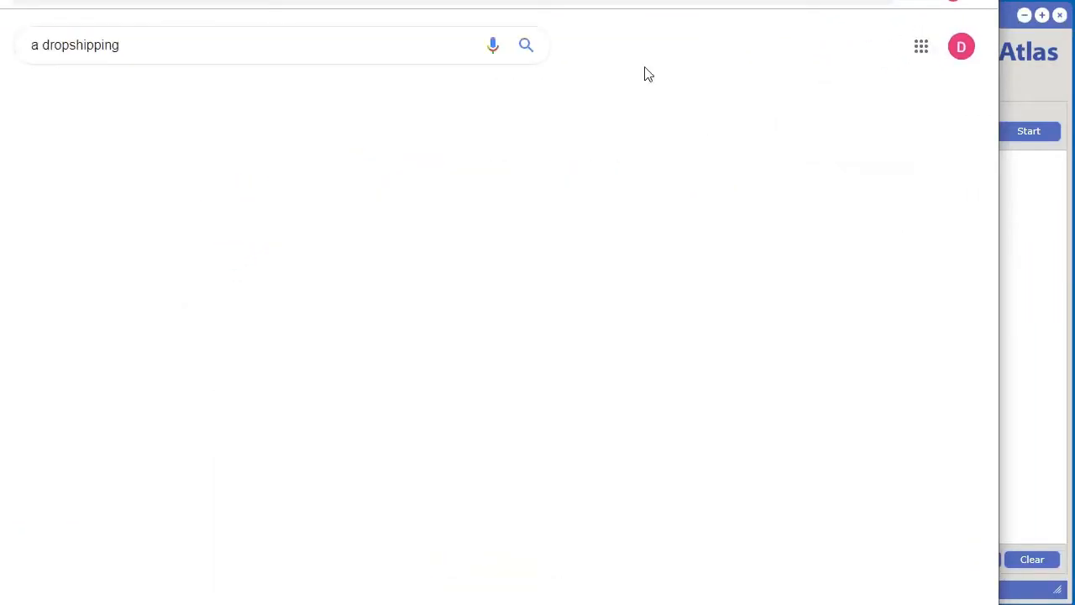
scroll(789, 290, "down", 10)
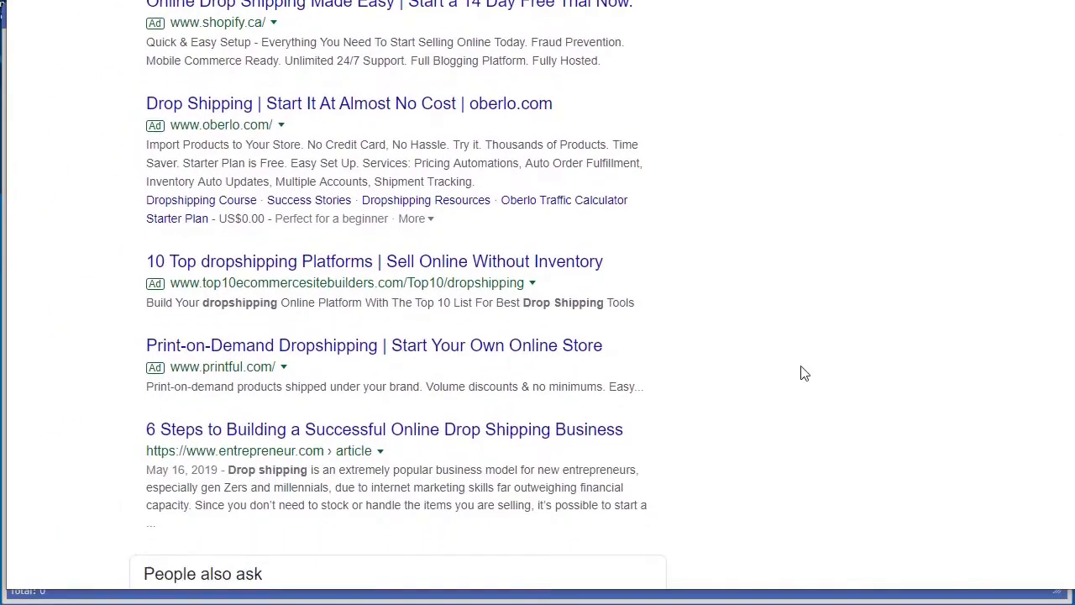
scroll(788, 405, "down", 5)
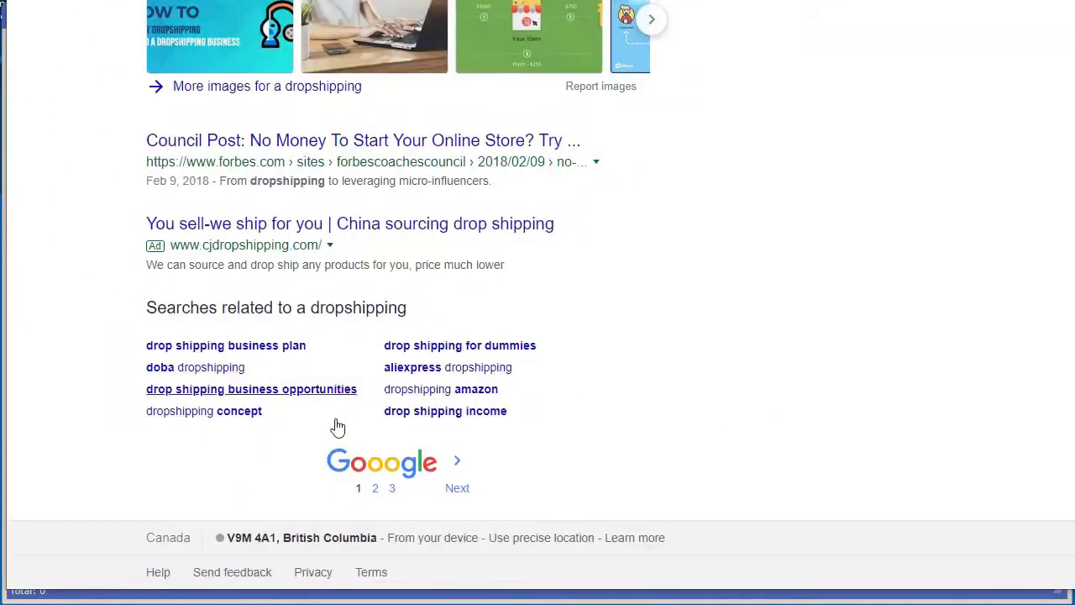
Step: Switch to Keyword Atlas and add Bing and Yahoo as sources for keyword suggestions
left_click_drag(538, 2, 1074, 2)
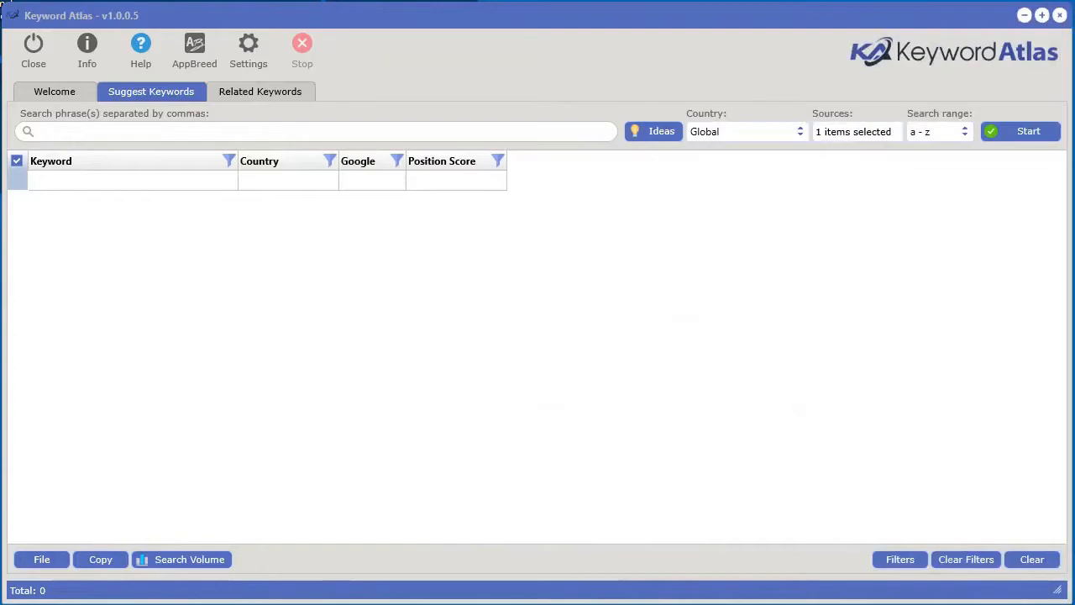
left_click(450, 329)
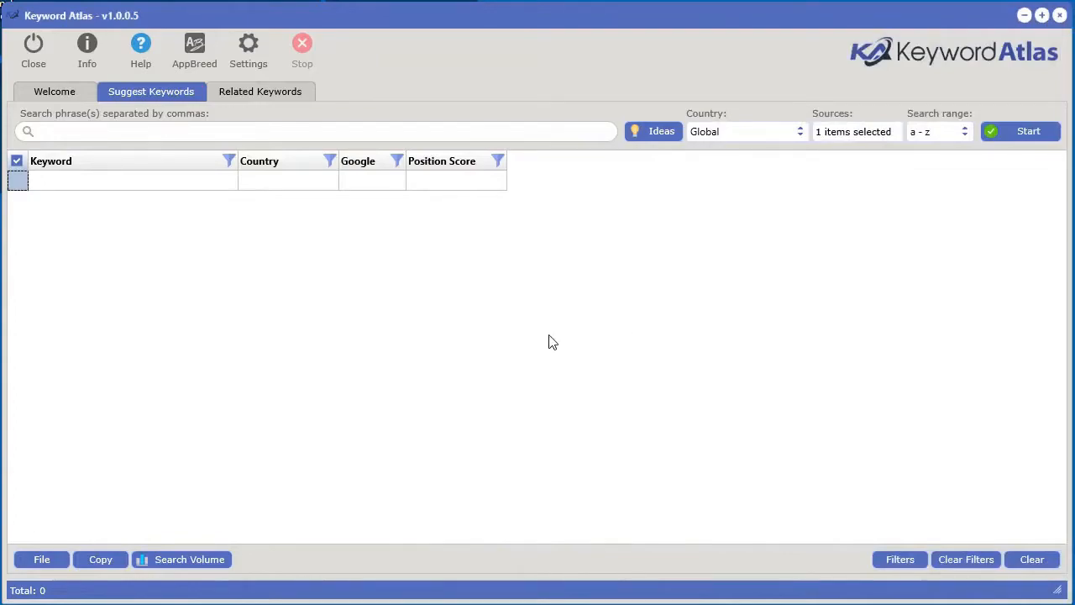
left_click(853, 131)
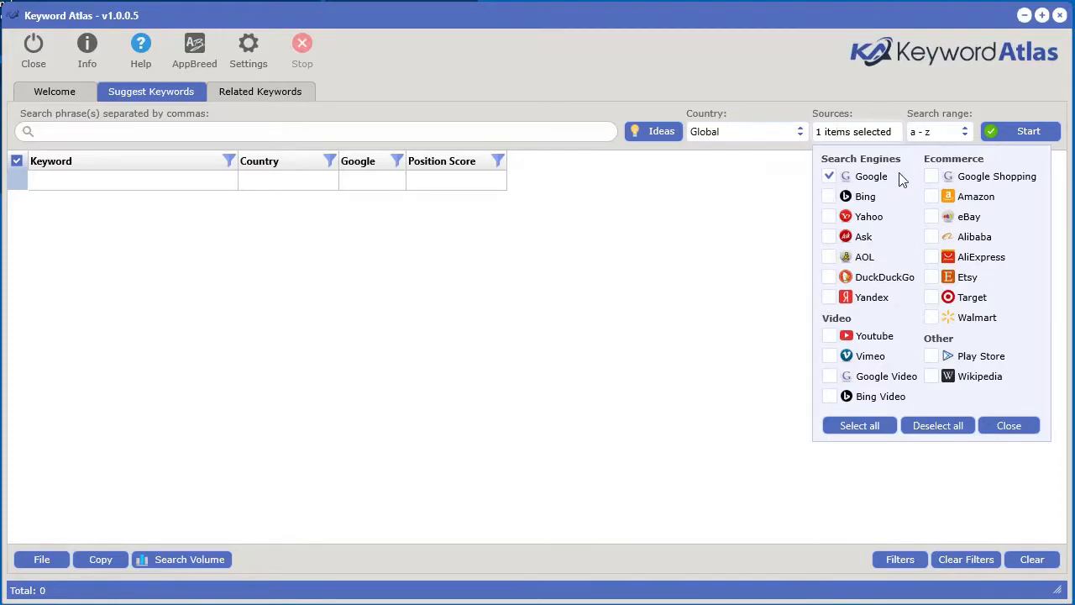
left_click(829, 195)
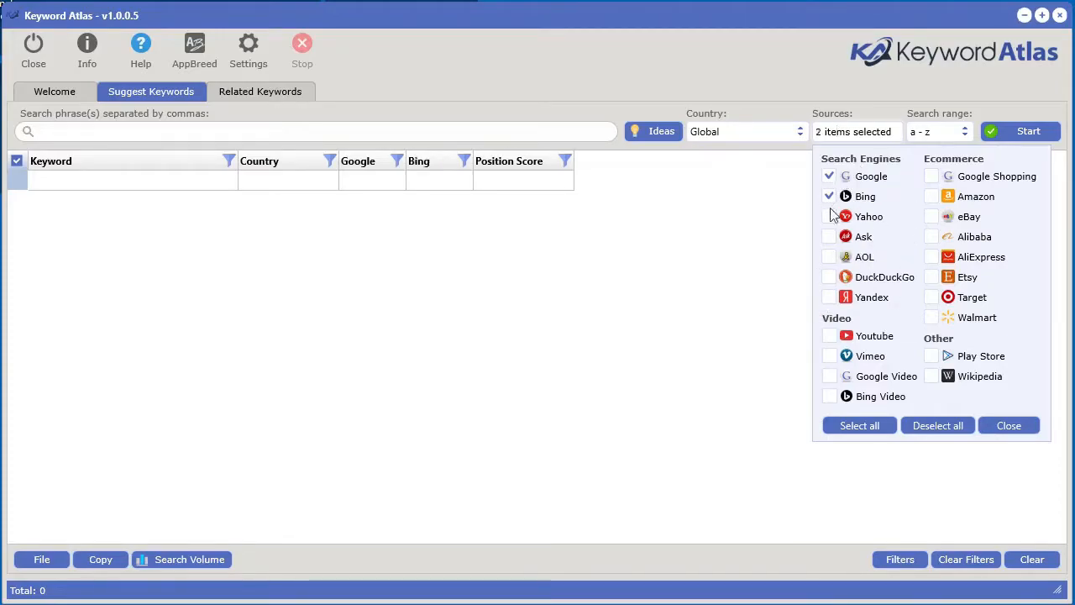
left_click(829, 216)
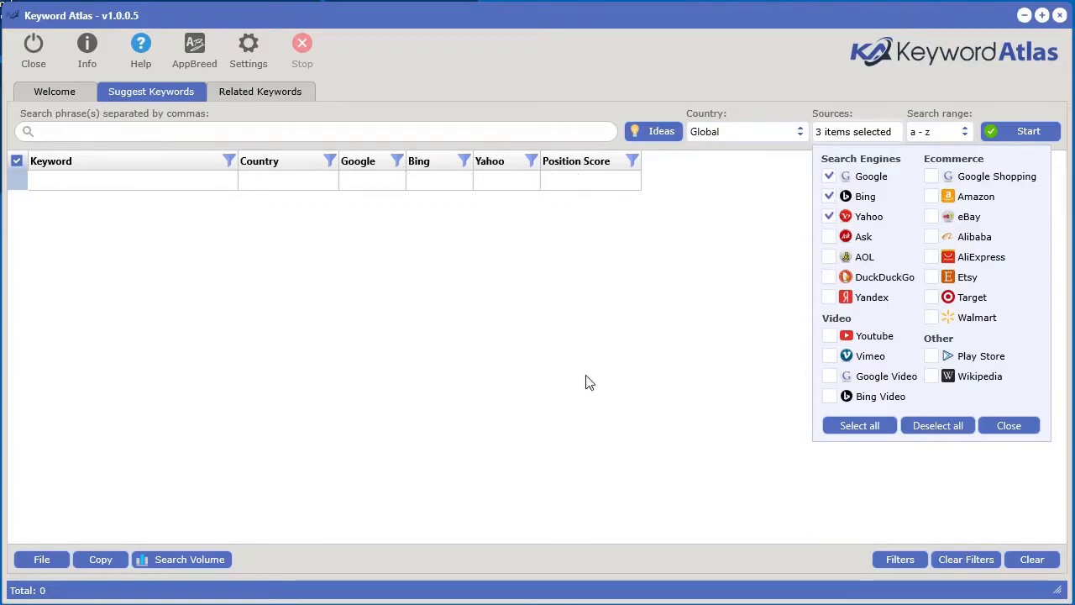
Step: Extract keyword suggestions for the search phrase "dropshipping" and stop the extraction before it completes
left_click(266, 132)
type("dr")
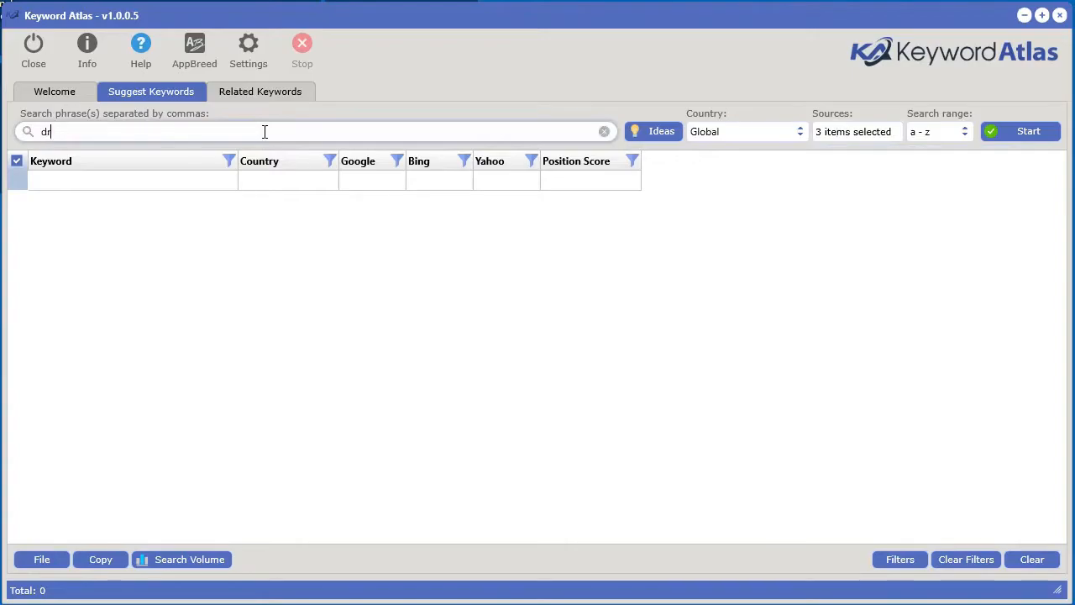
type("opshipping")
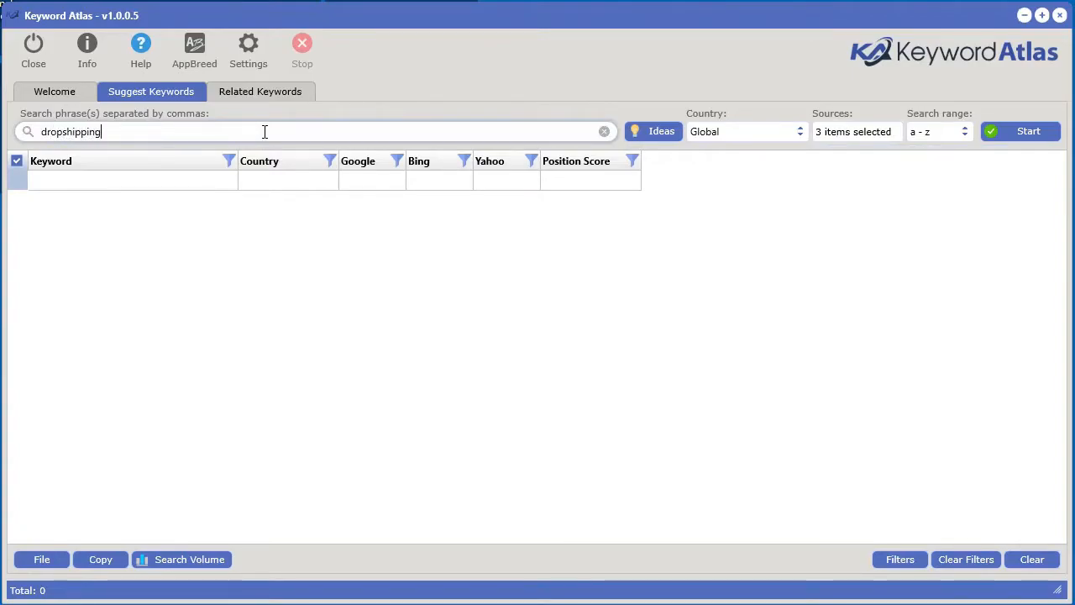
left_click(1030, 131)
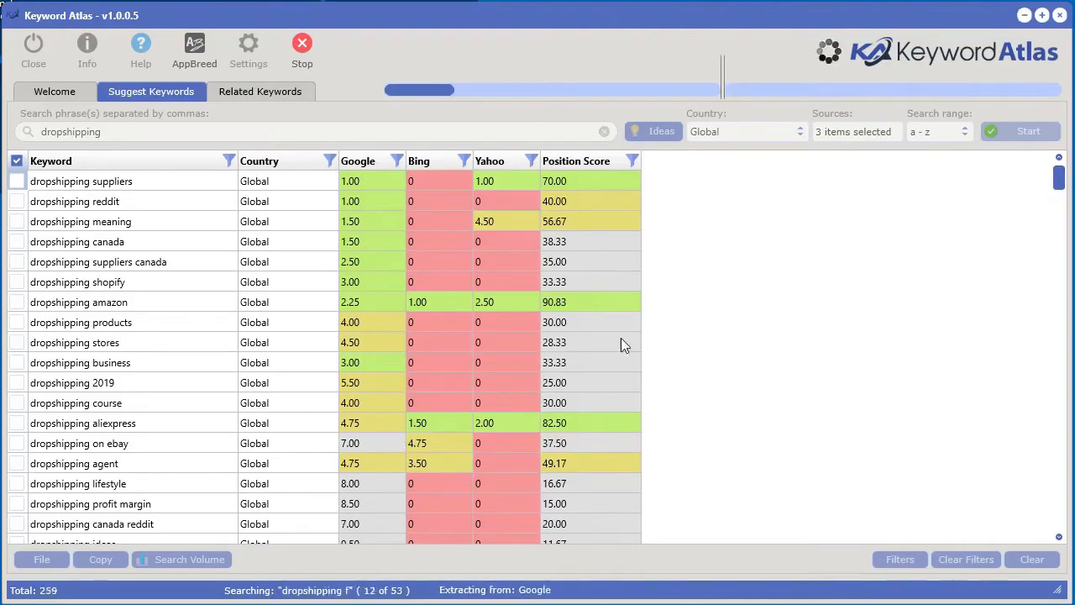
left_click(302, 52)
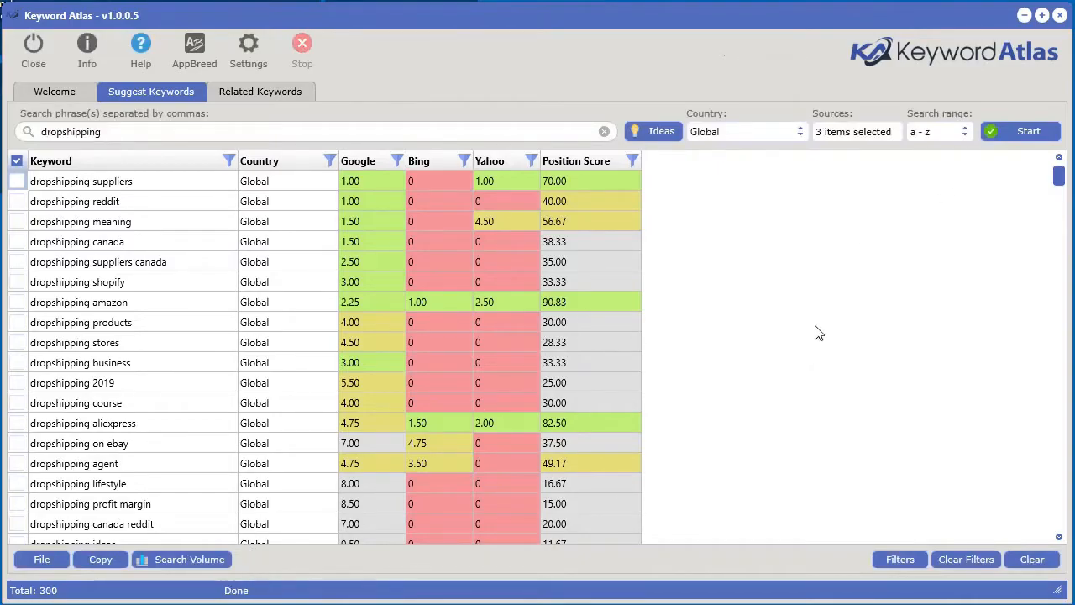
Step: View the available search ranges and the list of keyword sources without changing them
left_click(937, 133)
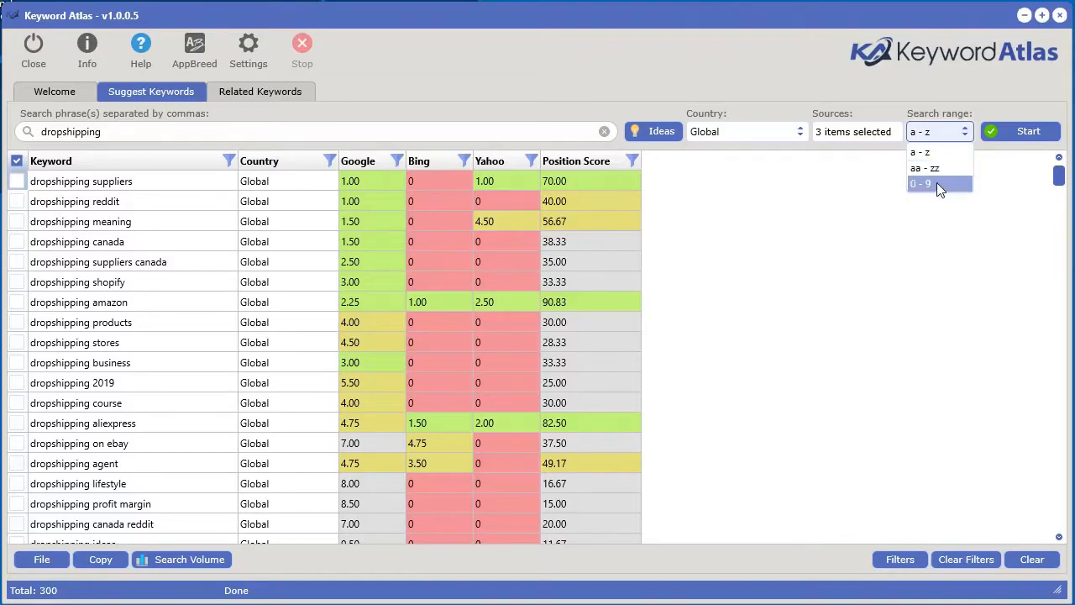
left_click(849, 260)
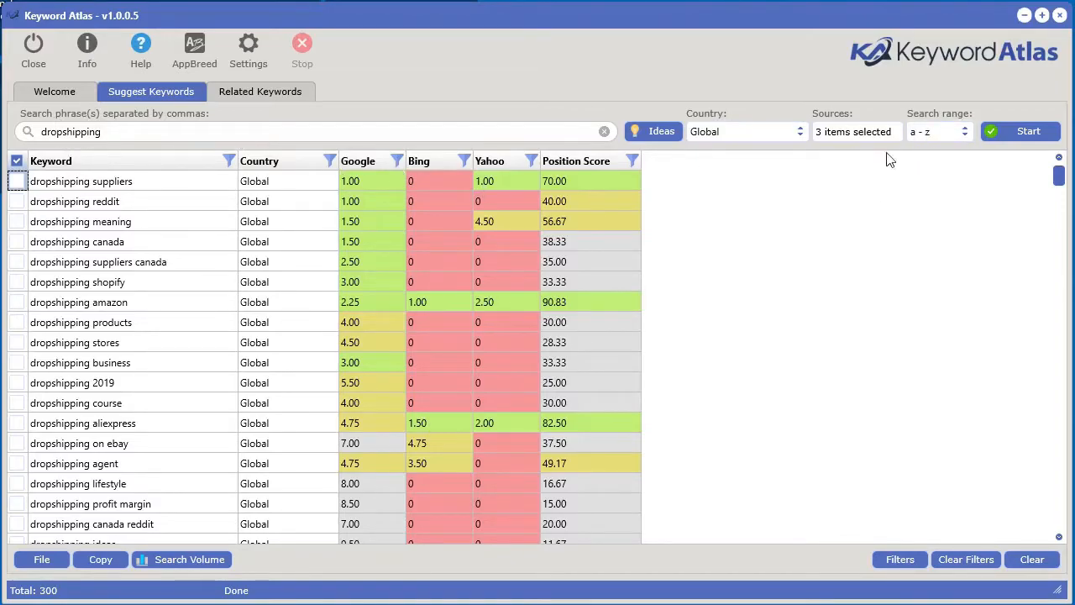
left_click(873, 132)
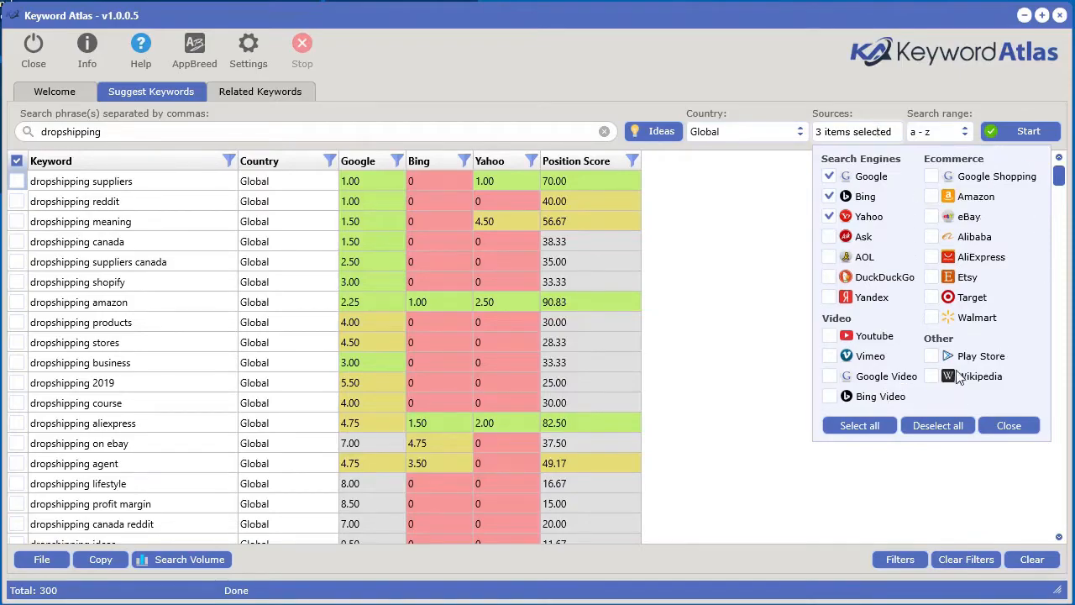
left_click(682, 335)
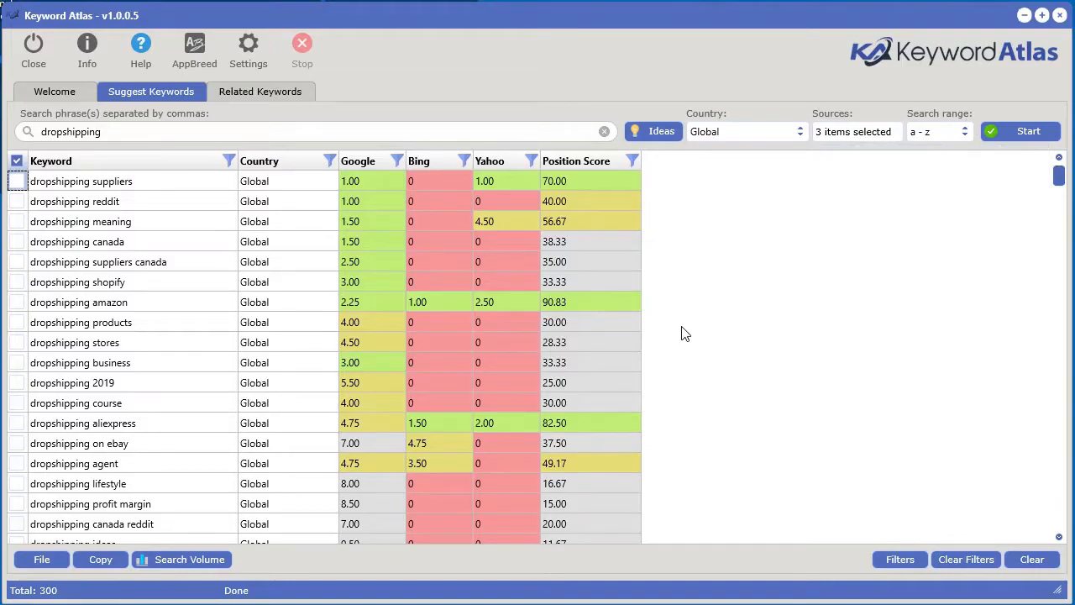
Step: Try to send the selected keywords to the Related Keywords tool without checking any rows
right_click(141, 241)
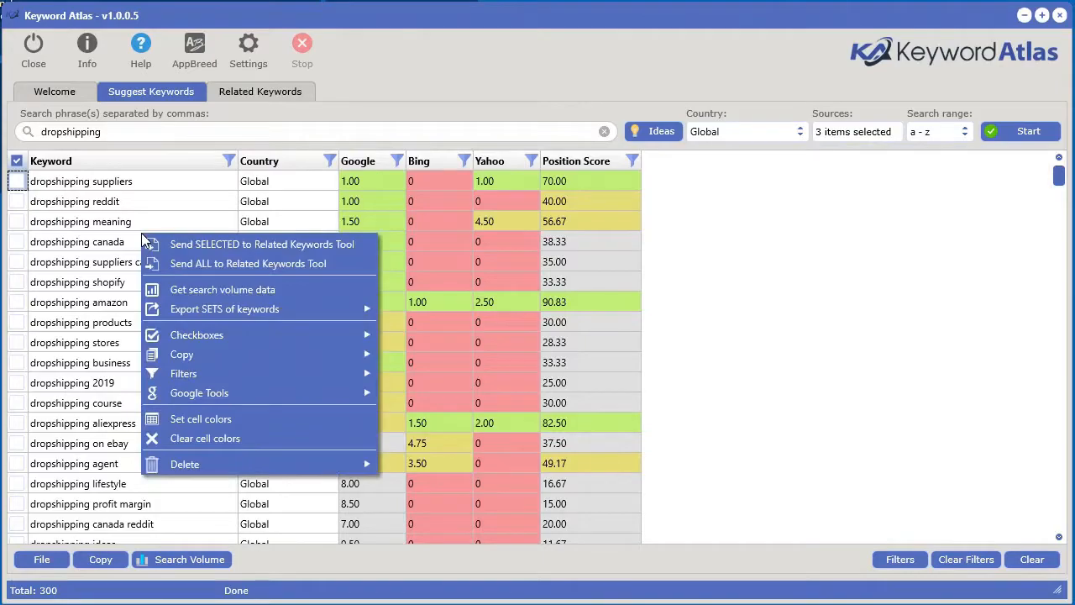
left_click(292, 249)
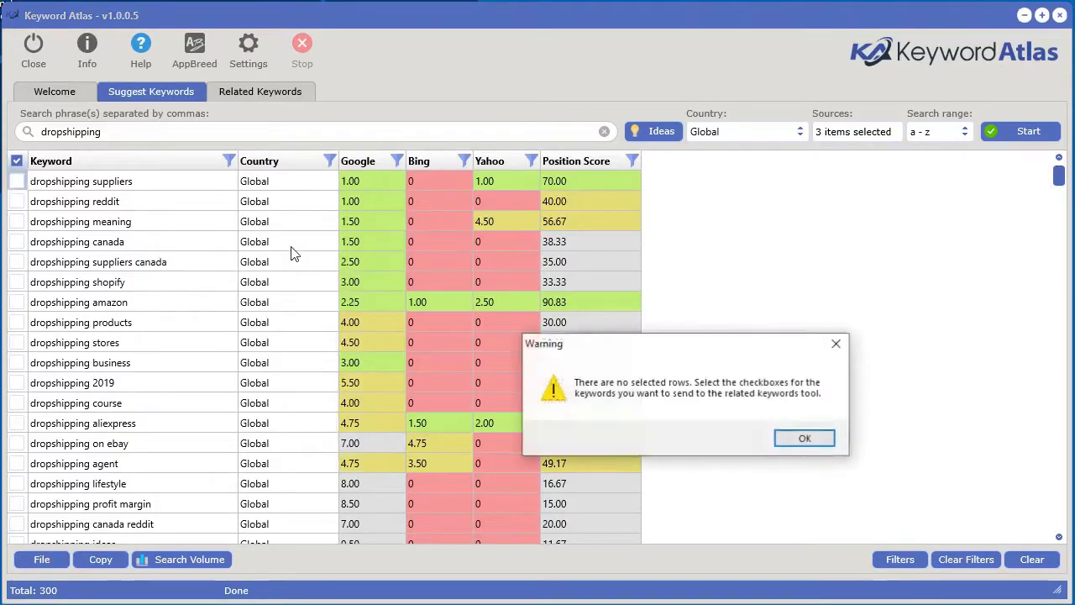
left_click(810, 440)
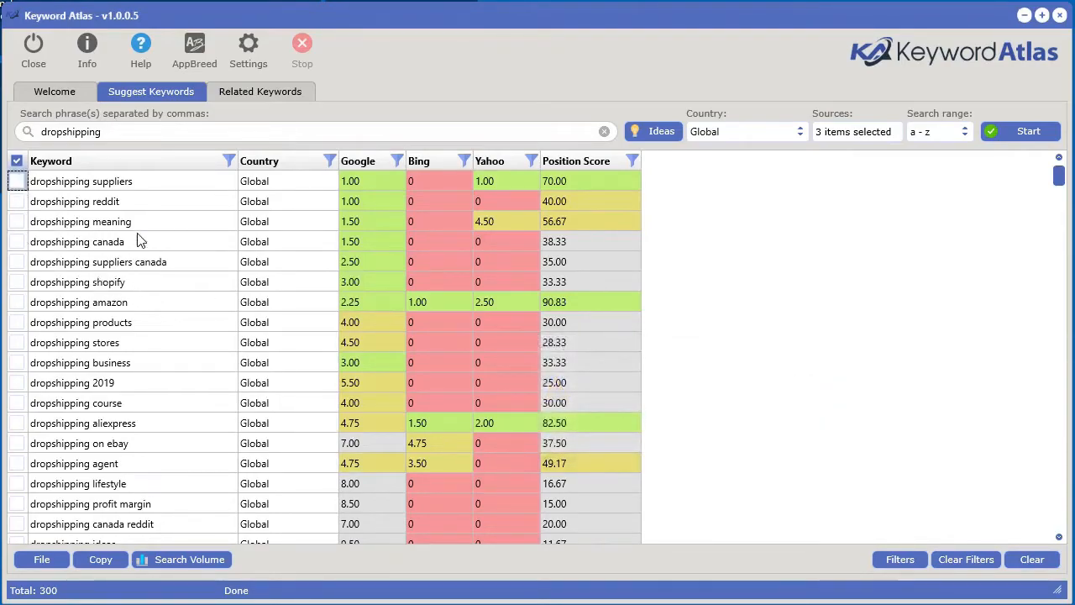
Step: Check all suggested keyword rows and send the selected keywords to the Related Keywords tool
left_click(17, 161)
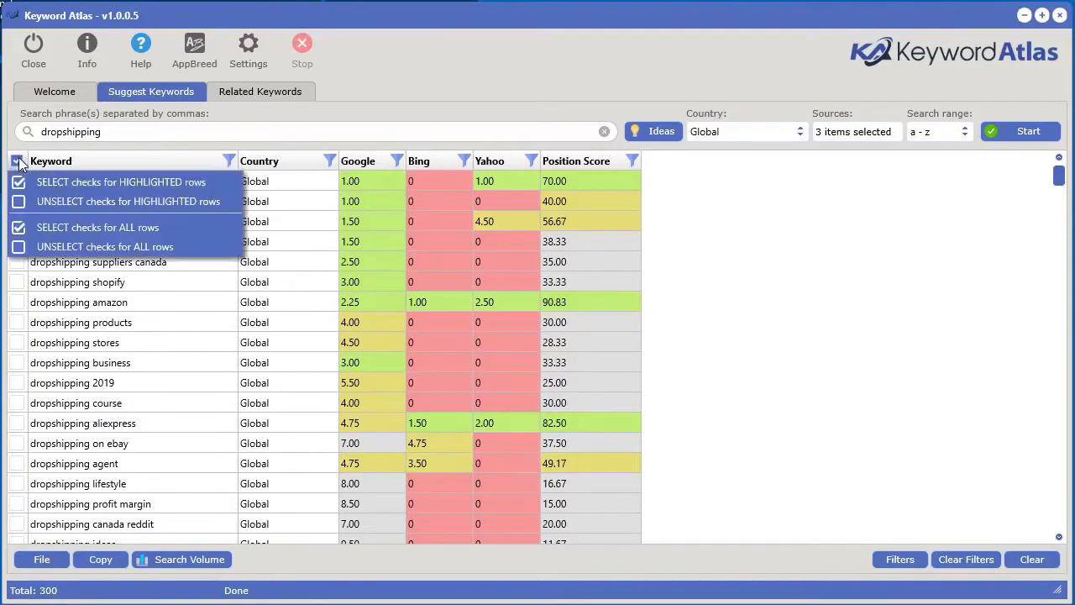
left_click(85, 227)
right_click(85, 228)
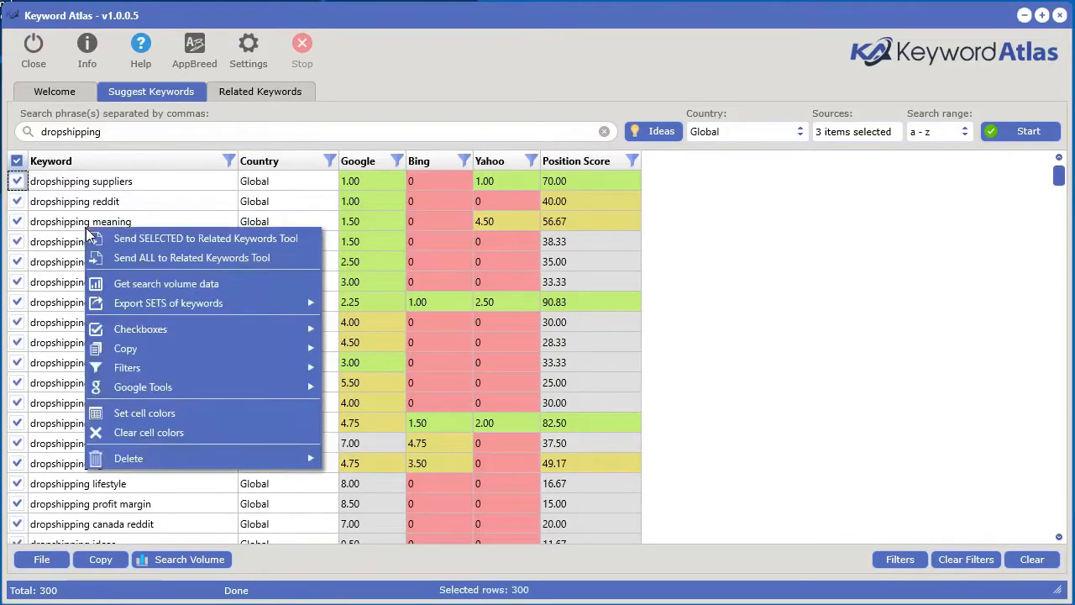
left_click(182, 238)
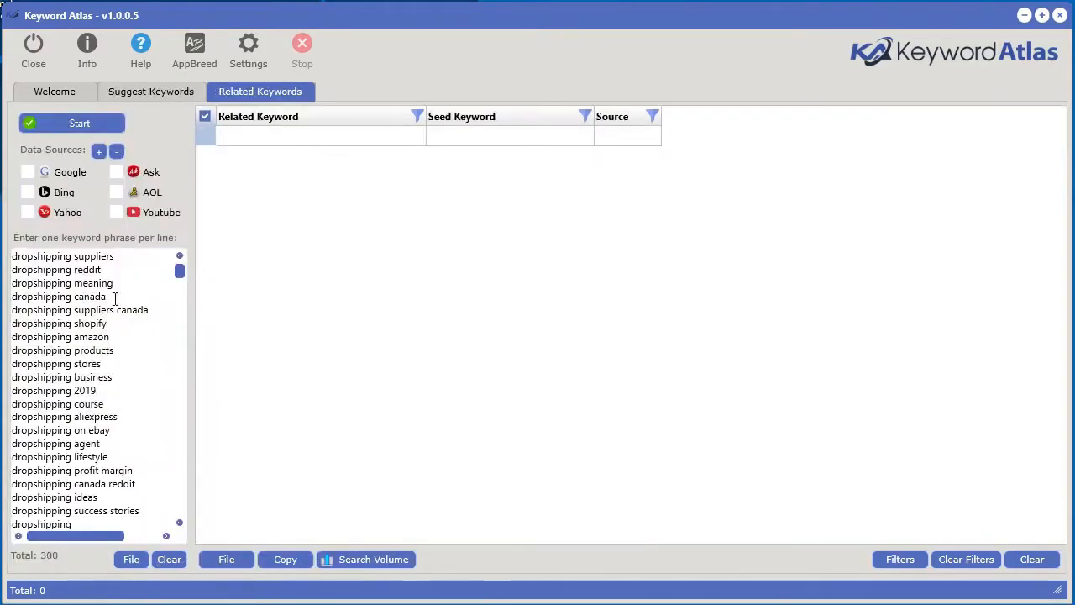
Step: Enable Google, Bing, Yahoo, Ask, AOL and Youtube as data sources for related keywords
left_click(28, 172)
left_click(27, 193)
left_click(28, 213)
left_click(118, 173)
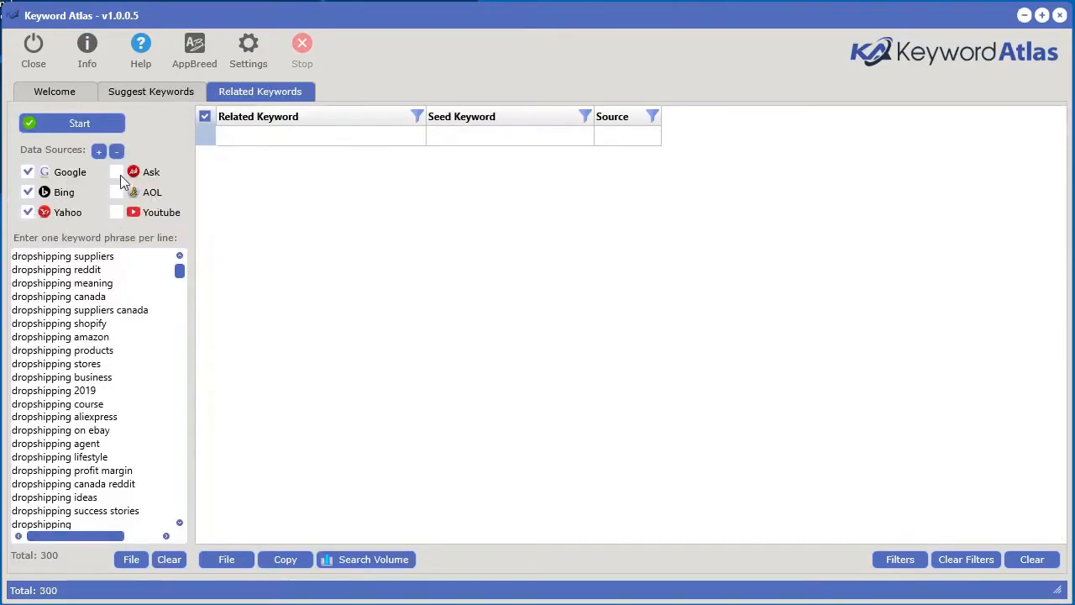
left_click(118, 193)
left_click(117, 213)
Step: Extract related keywords for the seed list, stop the extraction early and look through the results
left_click(101, 124)
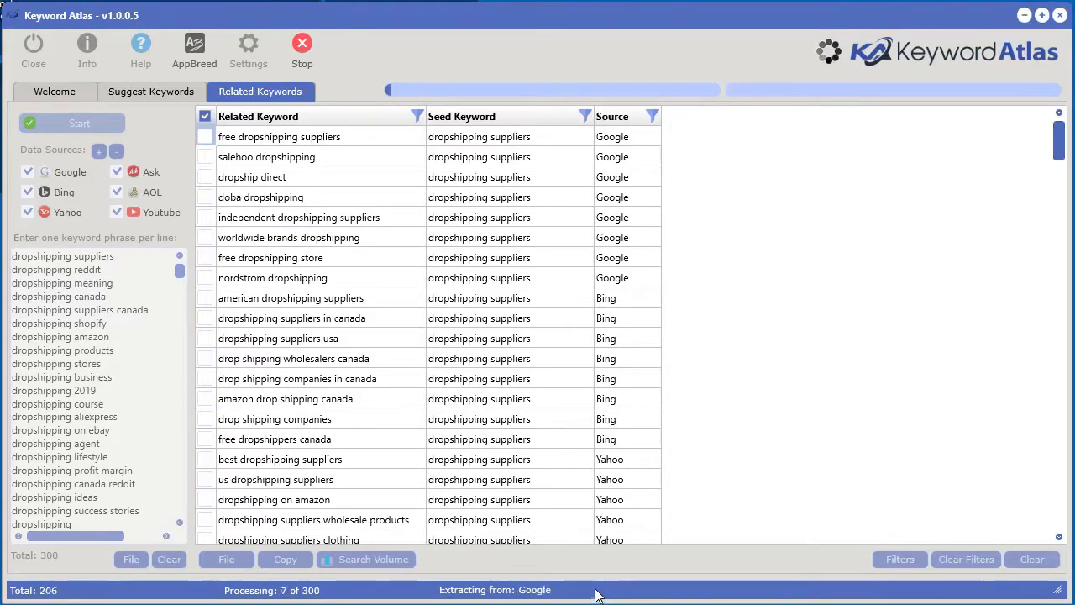
left_click(304, 43)
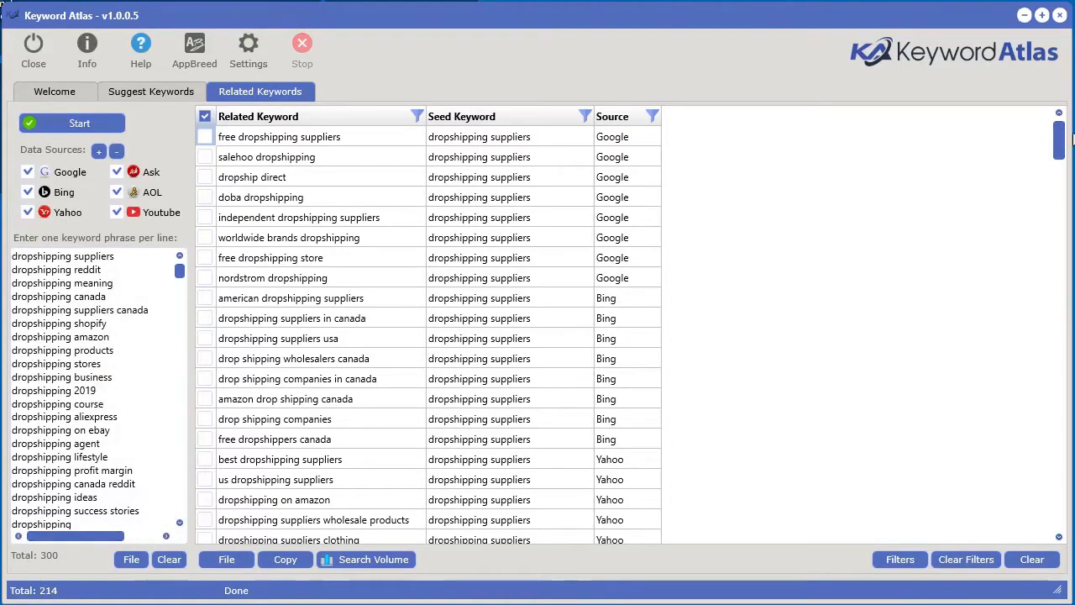
mouse_move(1063, 147)
left_mouse_down()
mouse_move(1062, 494)
mouse_move(1062, 133)
left_mouse_up()
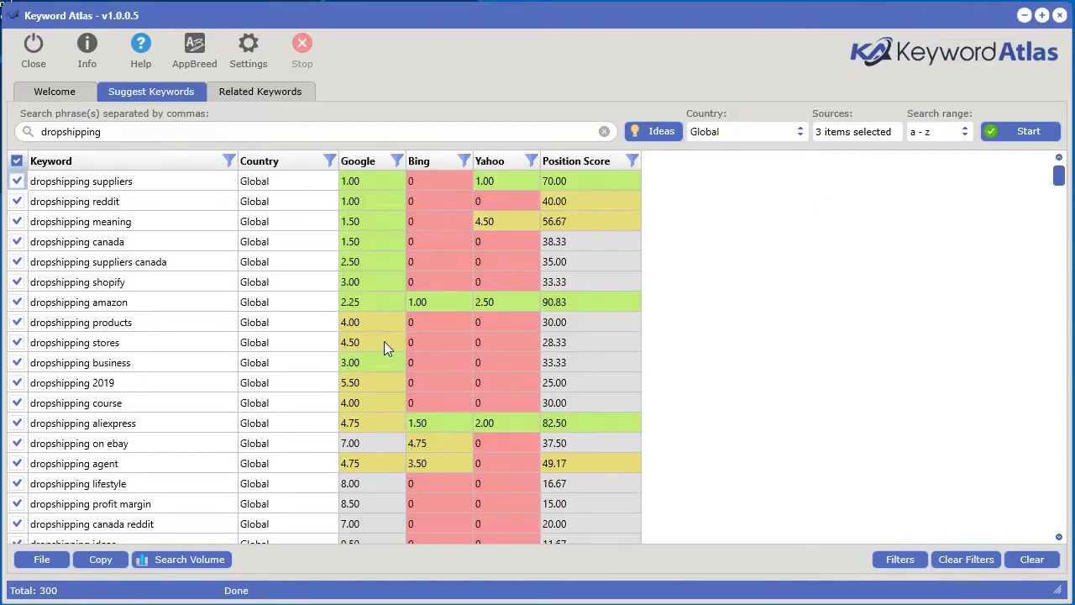
Step: Open the search volume data dialog for the suggested keywords and move it slightly aside
right_click(283, 299)
left_click(146, 569)
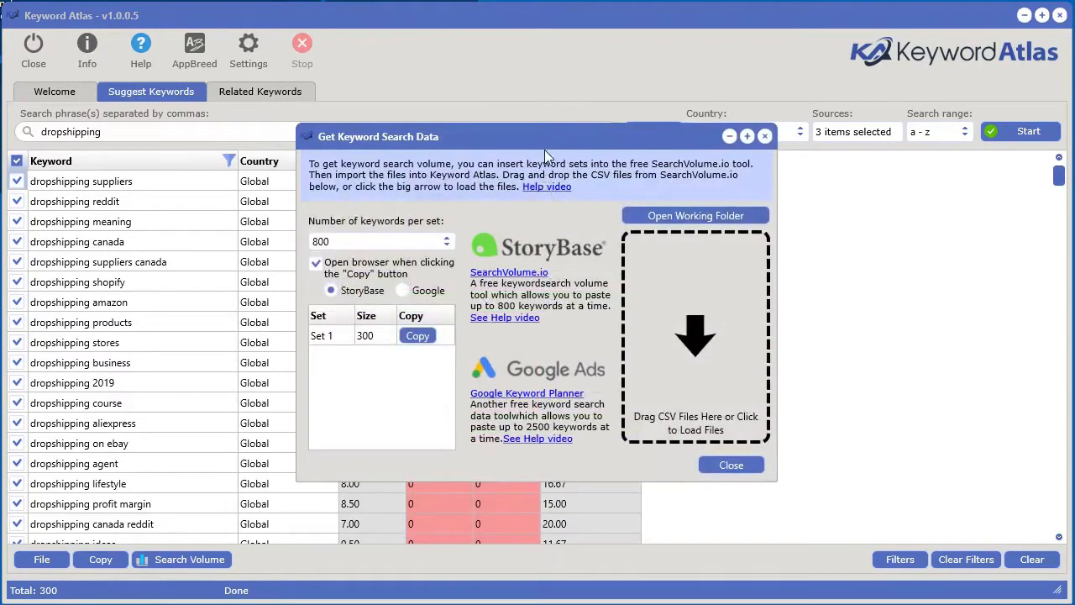
left_click_drag(542, 137, 492, 145)
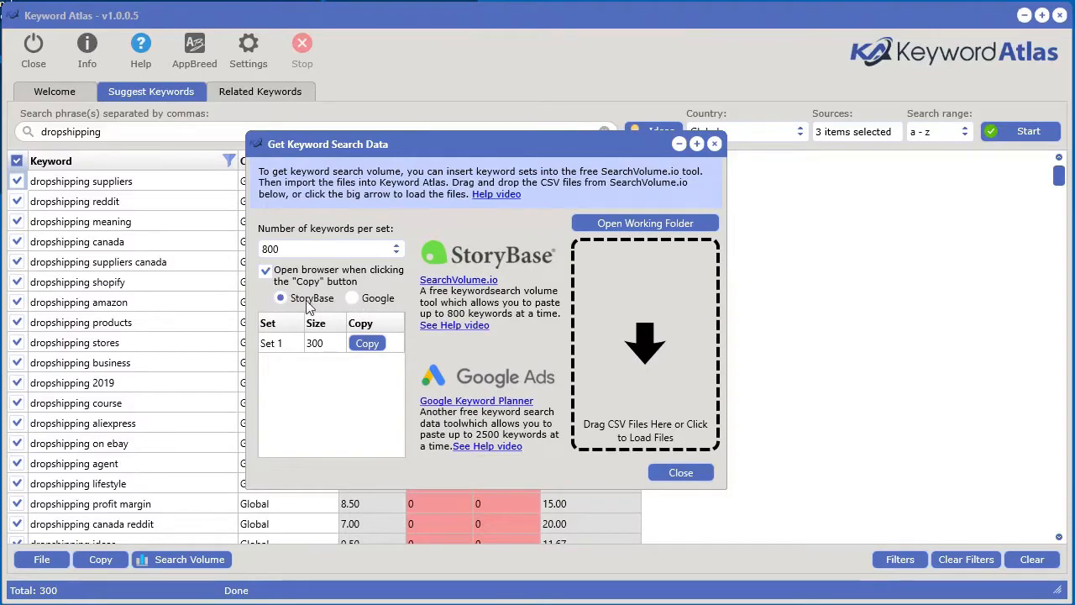
Step: Choose StoryBase with 800 keywords per set, and copy Set 1 so that SearchVolume.io opens in the browser
left_click(369, 301)
left_click(283, 300)
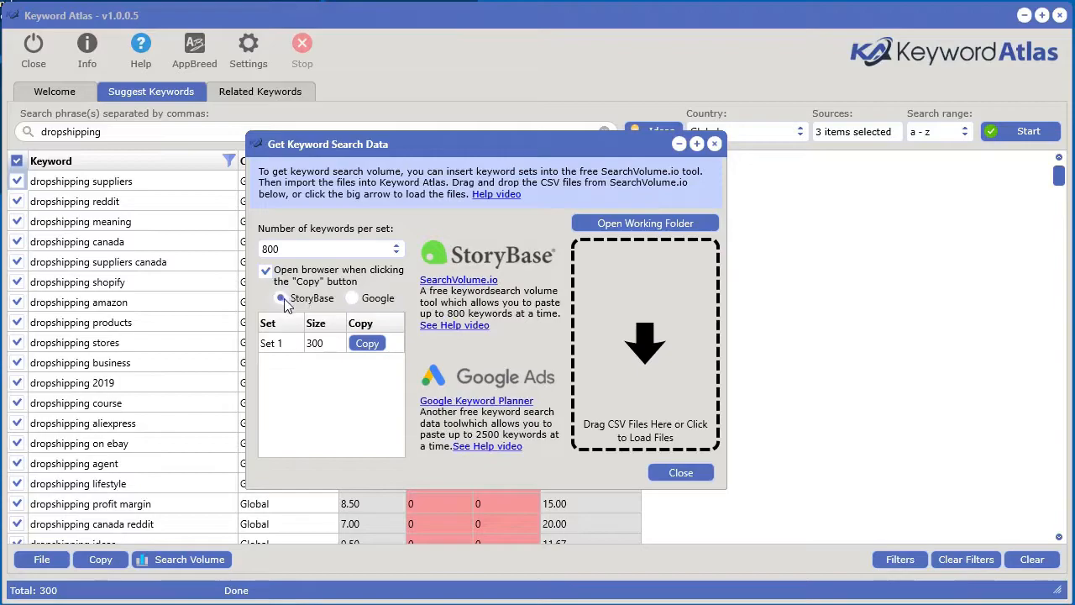
left_click(335, 249)
left_click(336, 249)
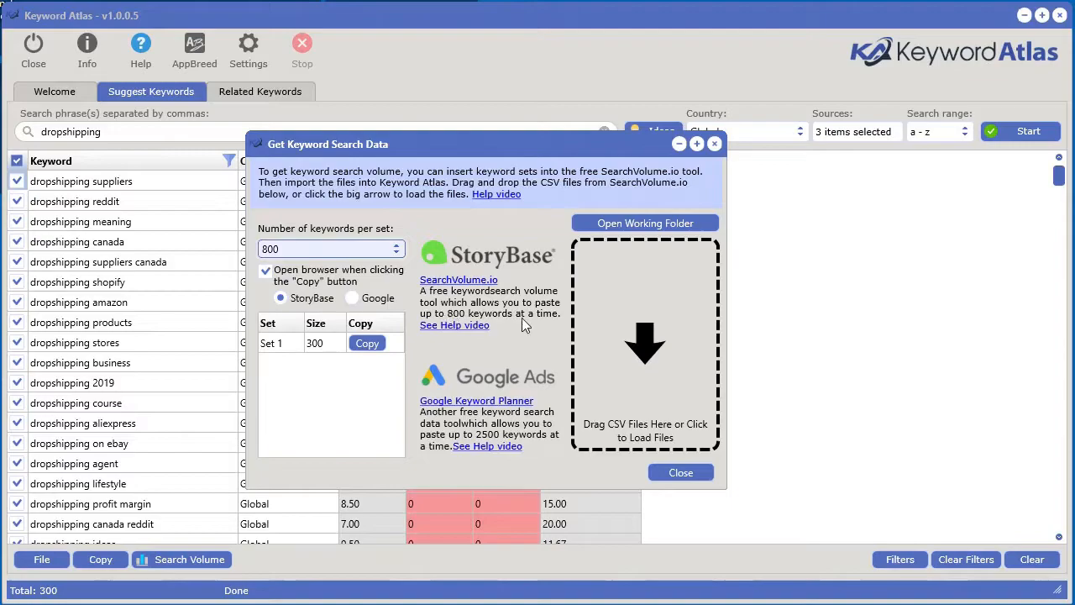
left_click(313, 252)
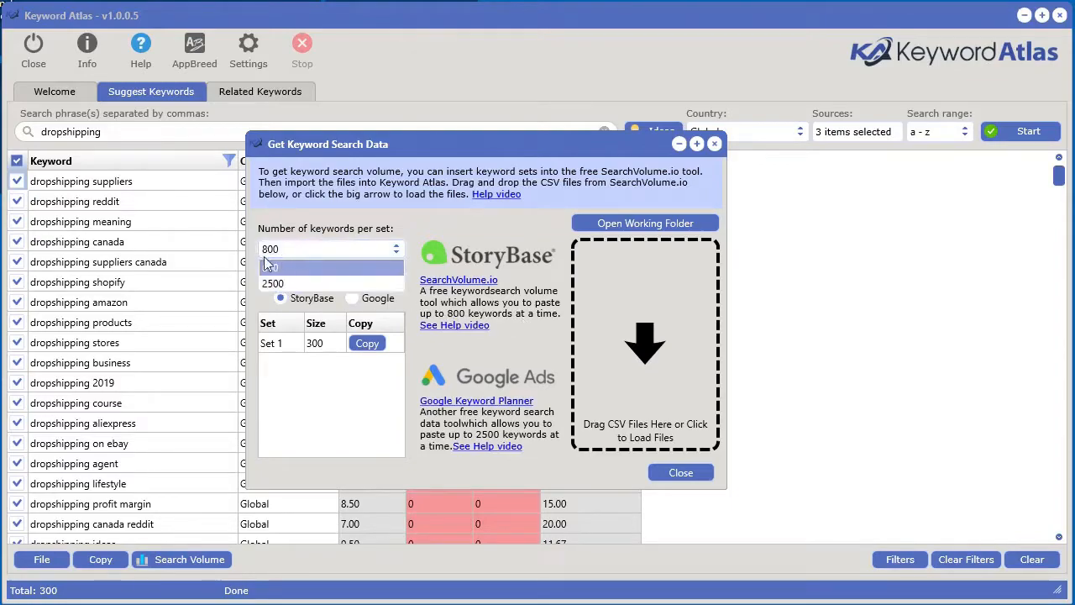
left_click(290, 268)
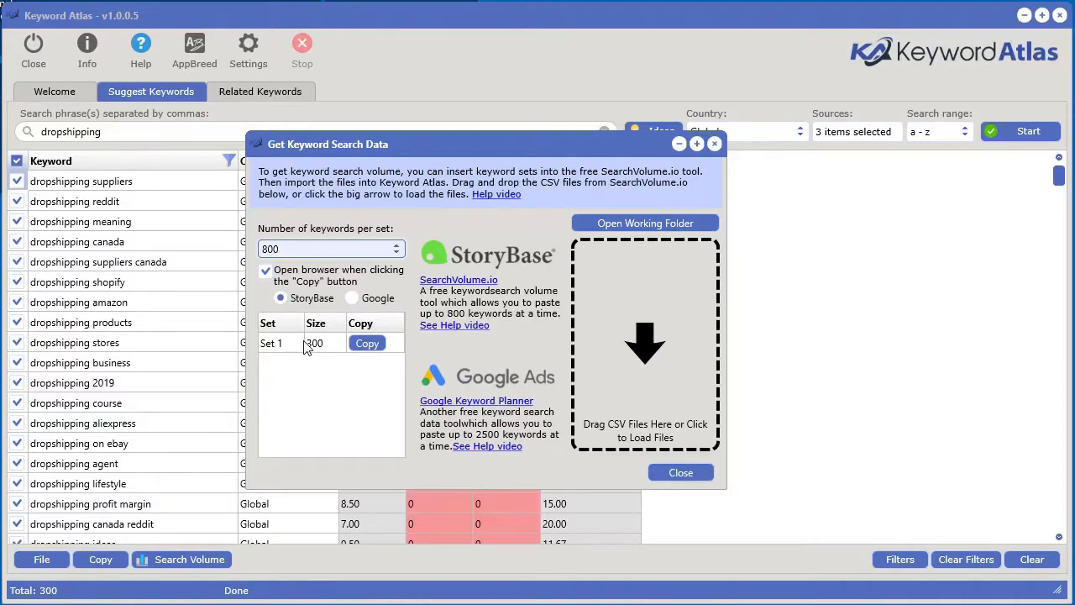
left_click(368, 343)
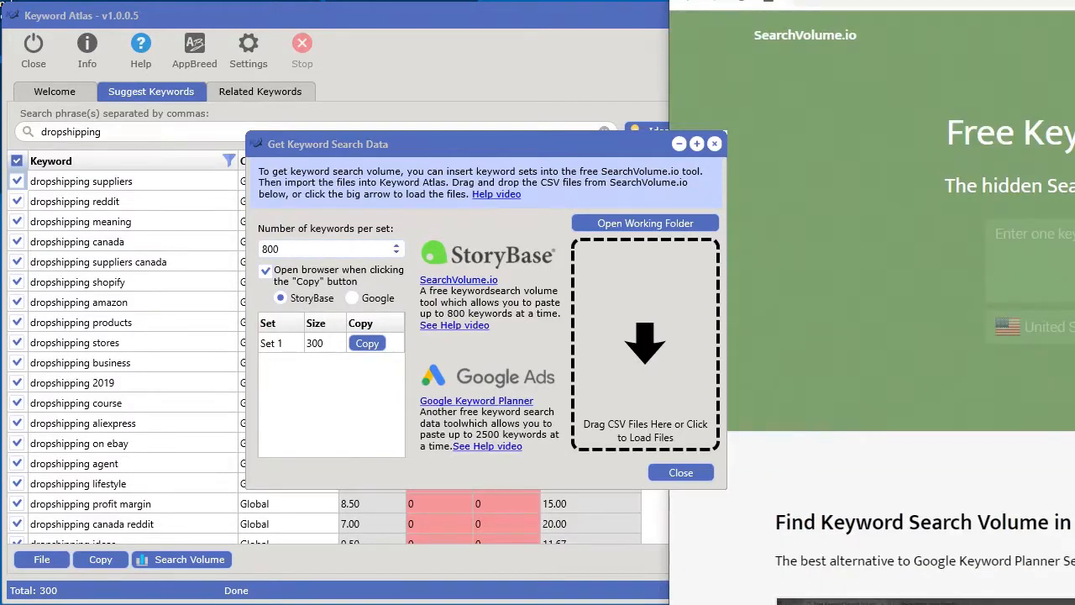
Step: Arrange the windows, paste the copied keyword set into the SearchVolume.io keyword box and submit it for United States
left_click_drag(924, 0, 630, 1)
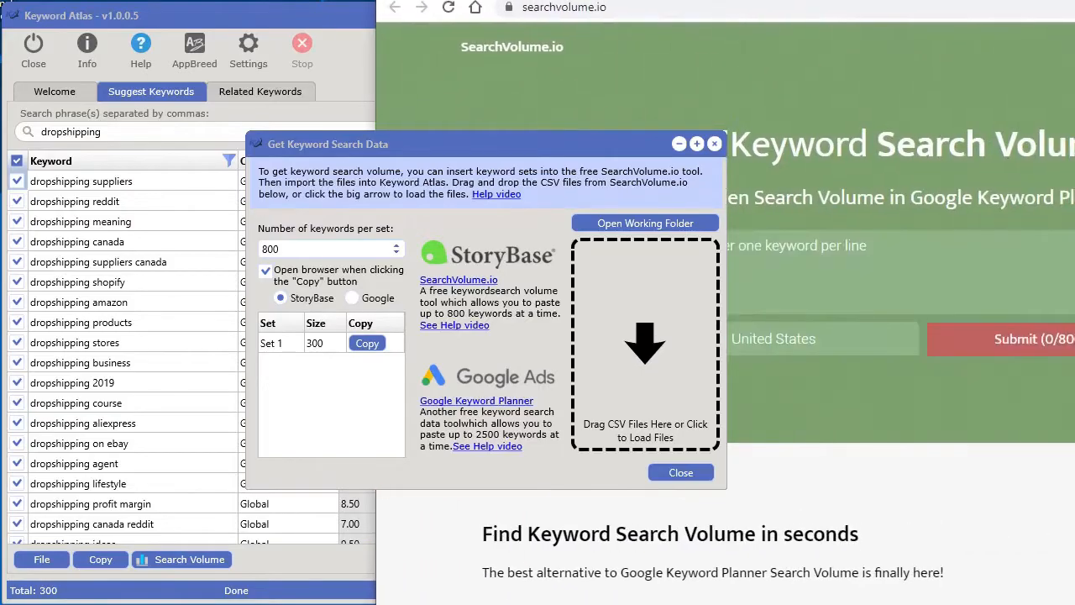
left_click_drag(626, 154, 274, 165)
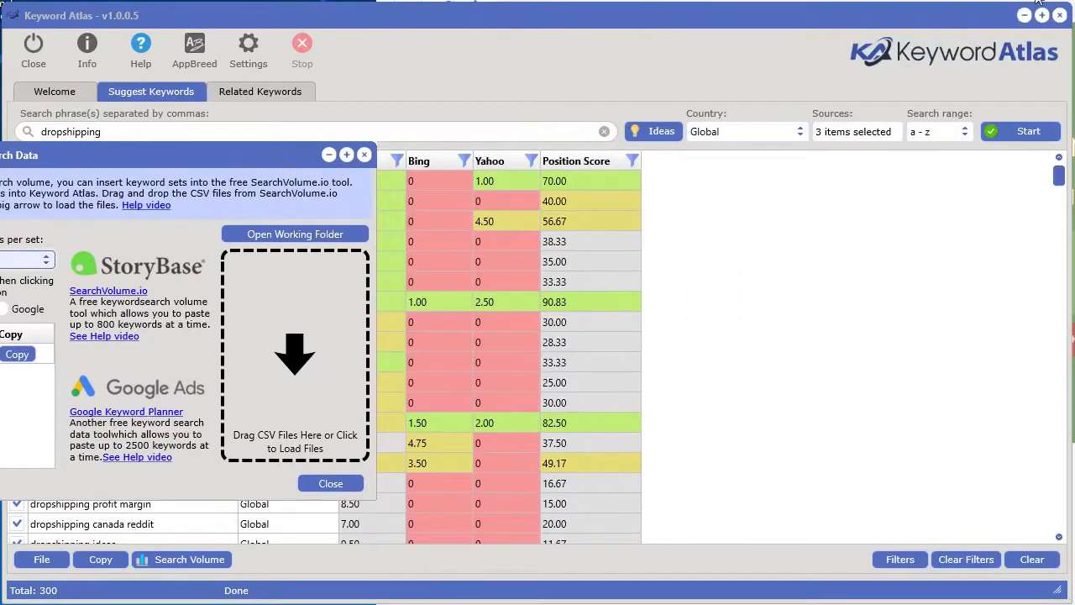
left_click_drag(932, 1, 748, 2)
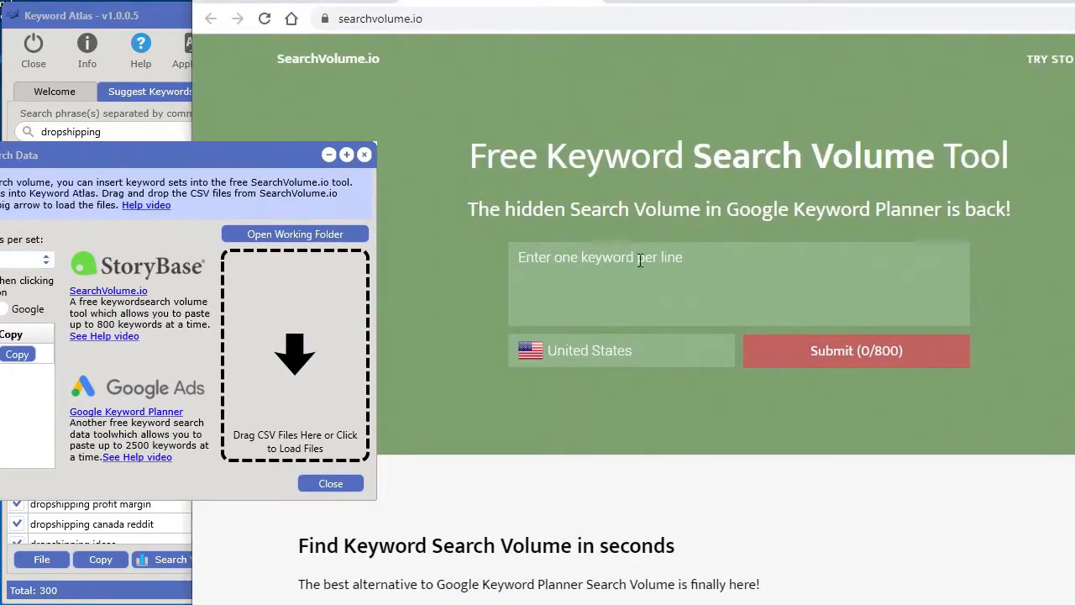
left_click(566, 259)
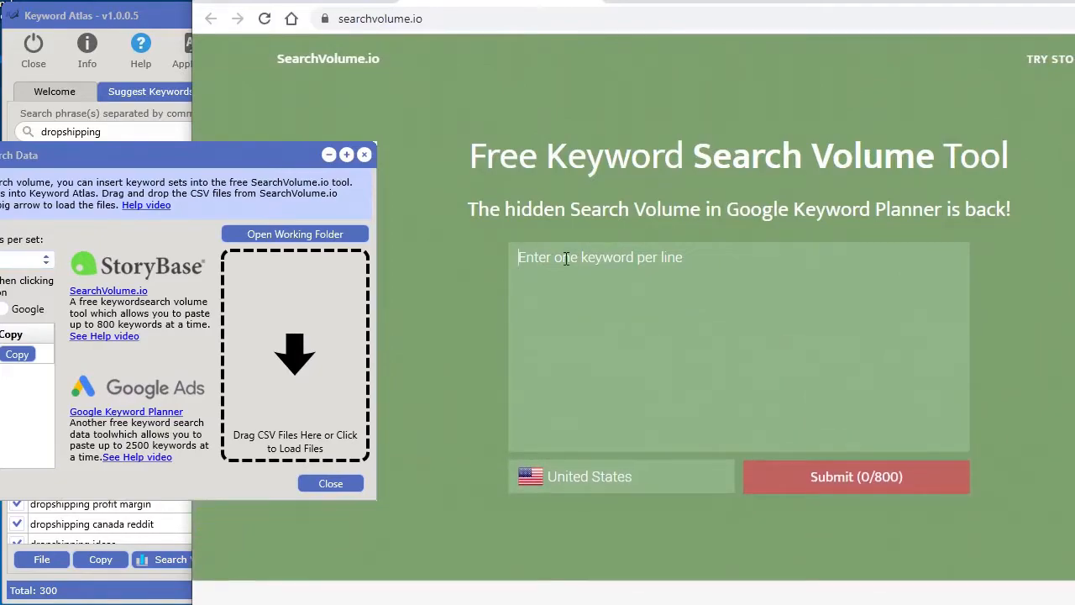
right_click(567, 259)
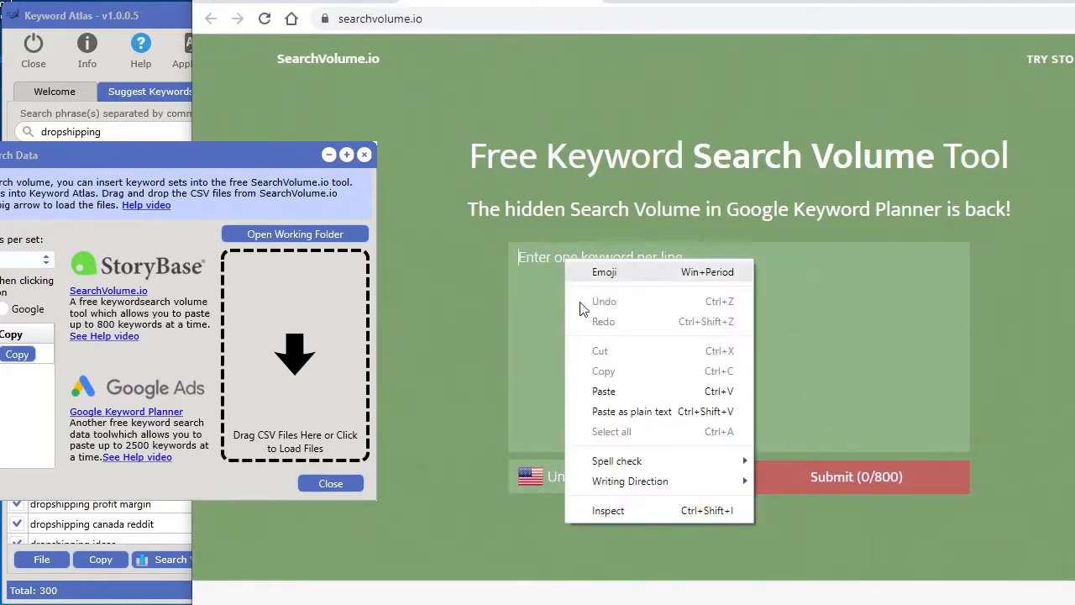
left_click(598, 393)
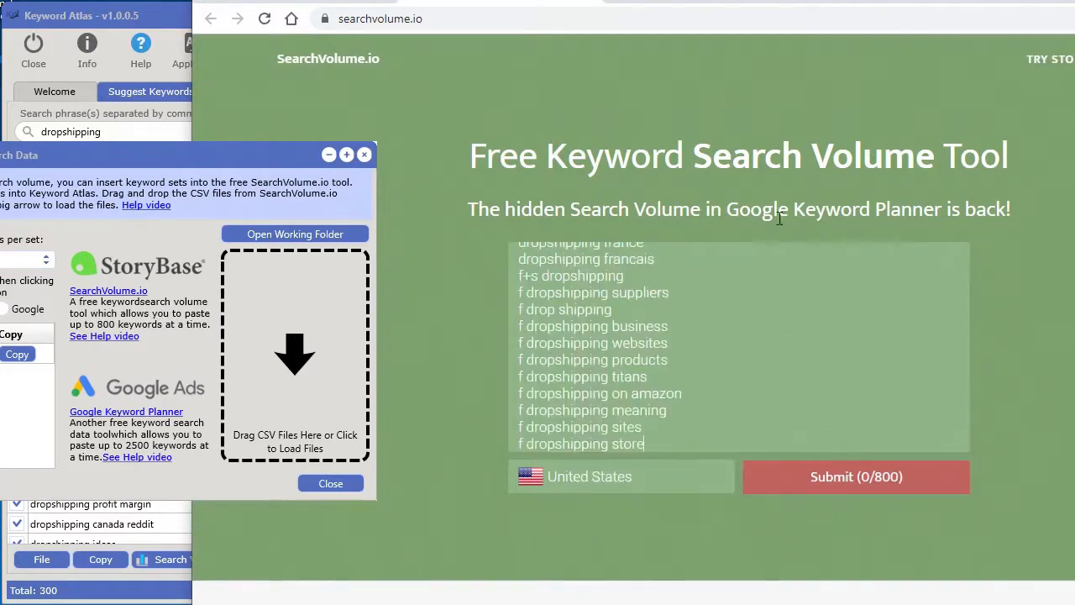
left_click(841, 476)
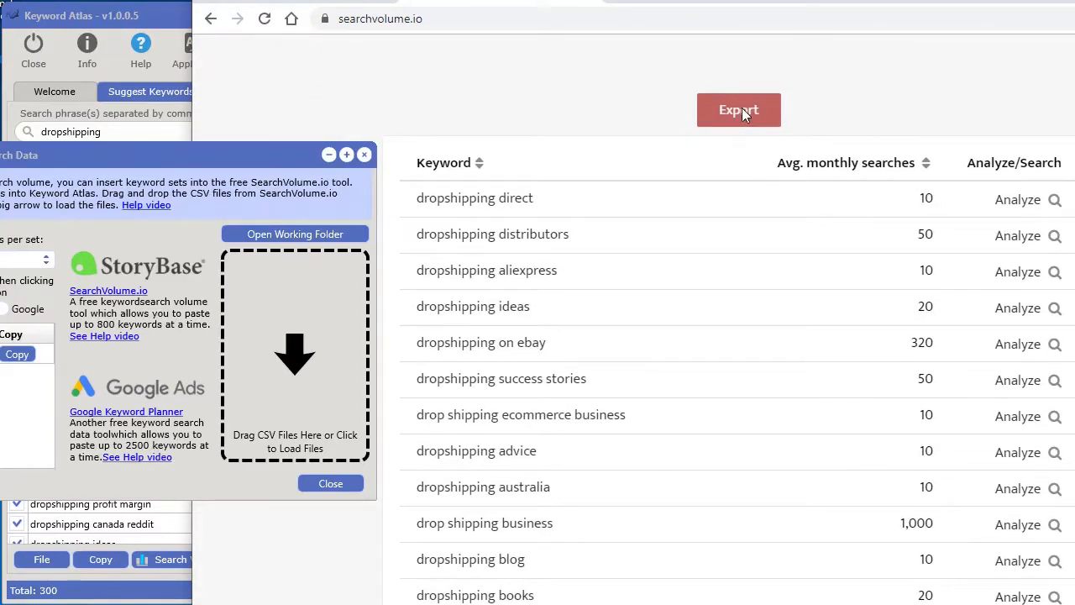
Step: Export the SearchVolume.io results, open the Keyword Atlas working folder and copy its path, C:\Program Files (x86)\KeywordAtlas
left_click(739, 110)
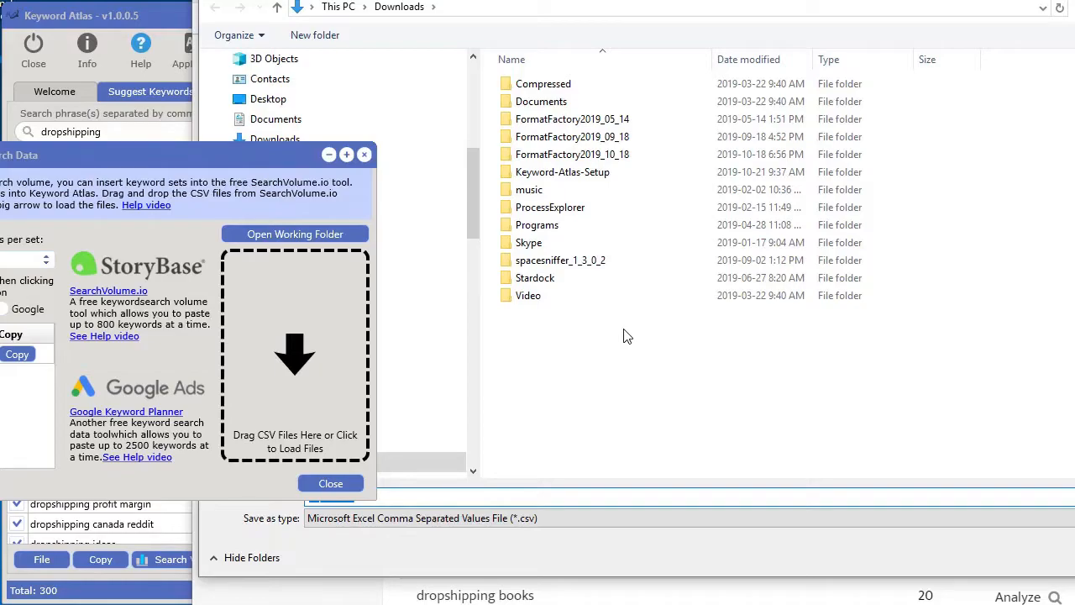
left_click_drag(237, 163, 405, 168)
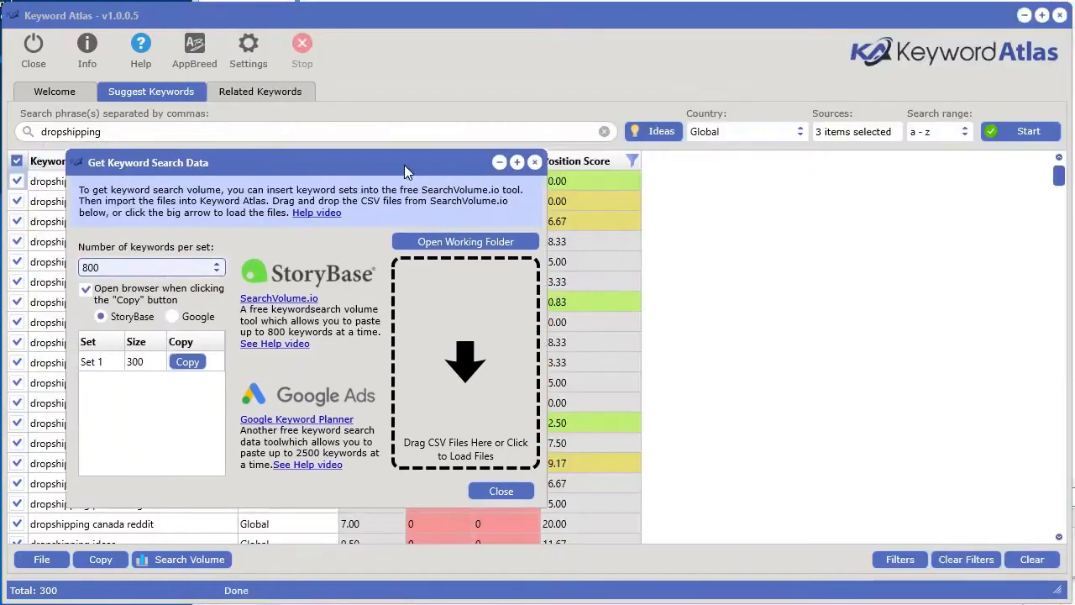
left_click(483, 243)
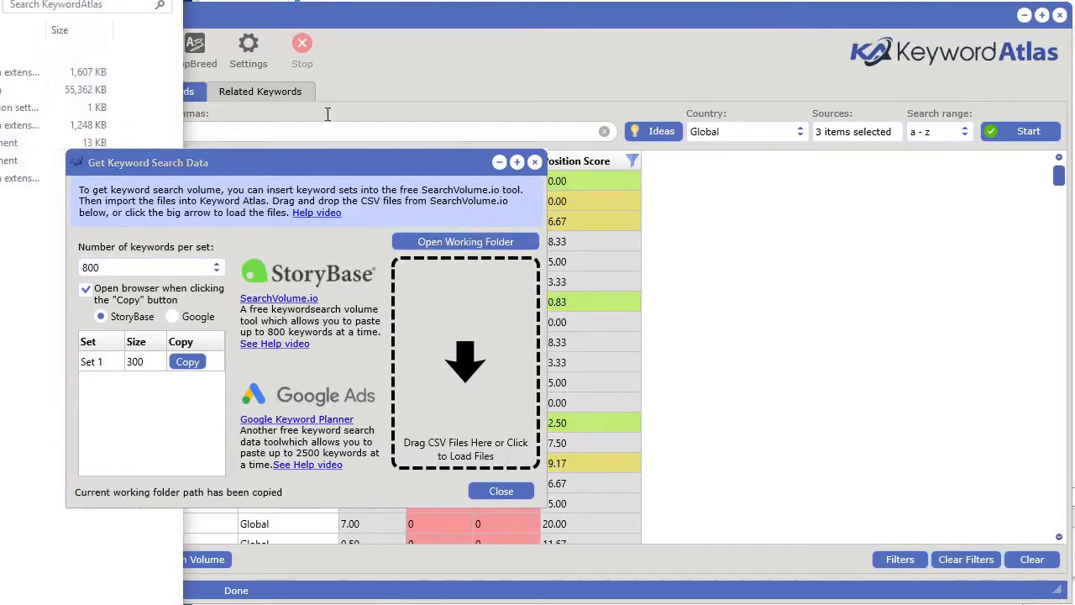
left_click_drag(0, 0, 1014, 3)
left_click(788, 116)
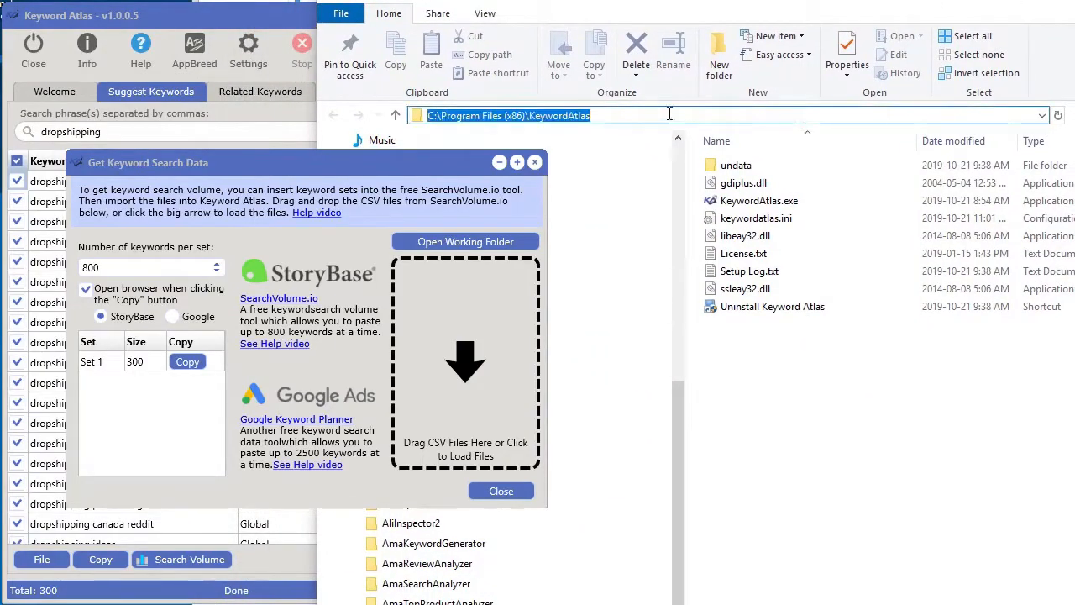
right_click(540, 115)
left_click(578, 163)
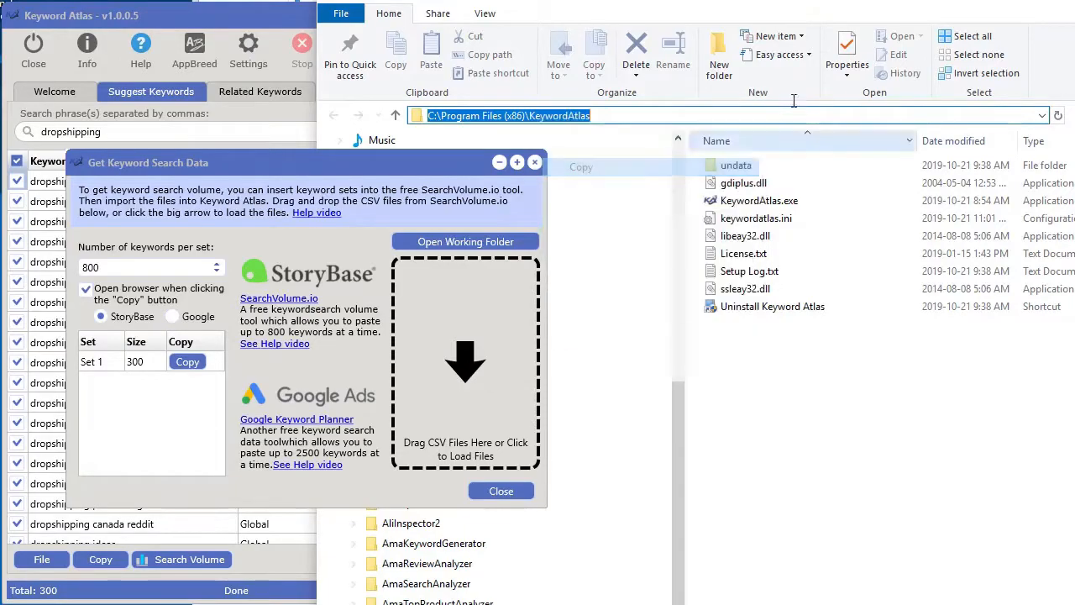
Step: Return to the Save As dialog, change its location to the copied working folder path and save export.csv there
left_click_drag(945, 6, 1074, 133)
key("alt+Tab")
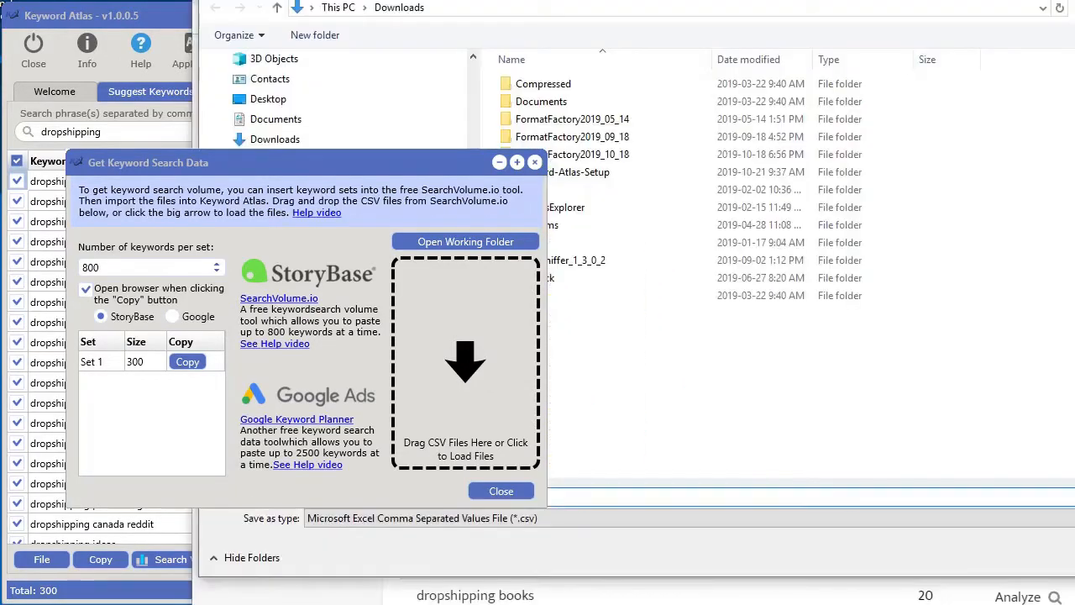
left_click_drag(878, 0, 1074, 15)
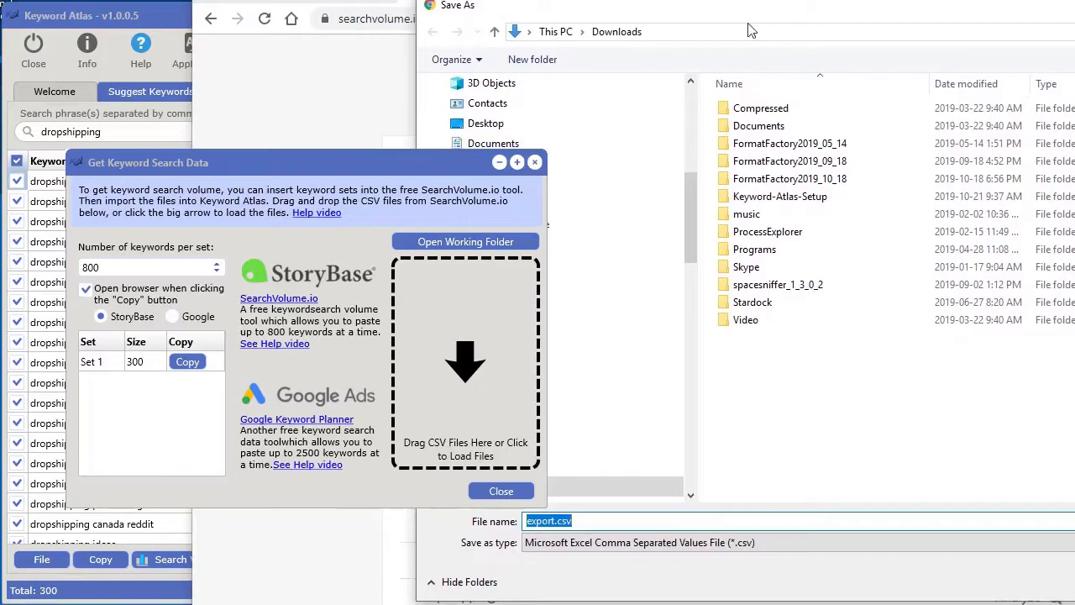
left_click(658, 33)
right_click(620, 32)
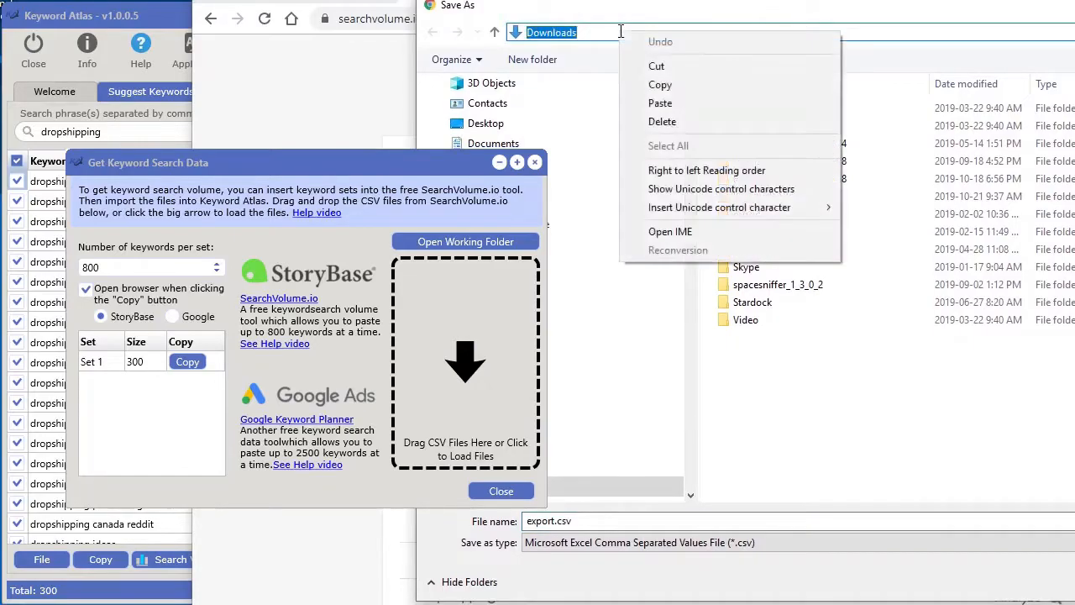
left_click(662, 103)
key("Return")
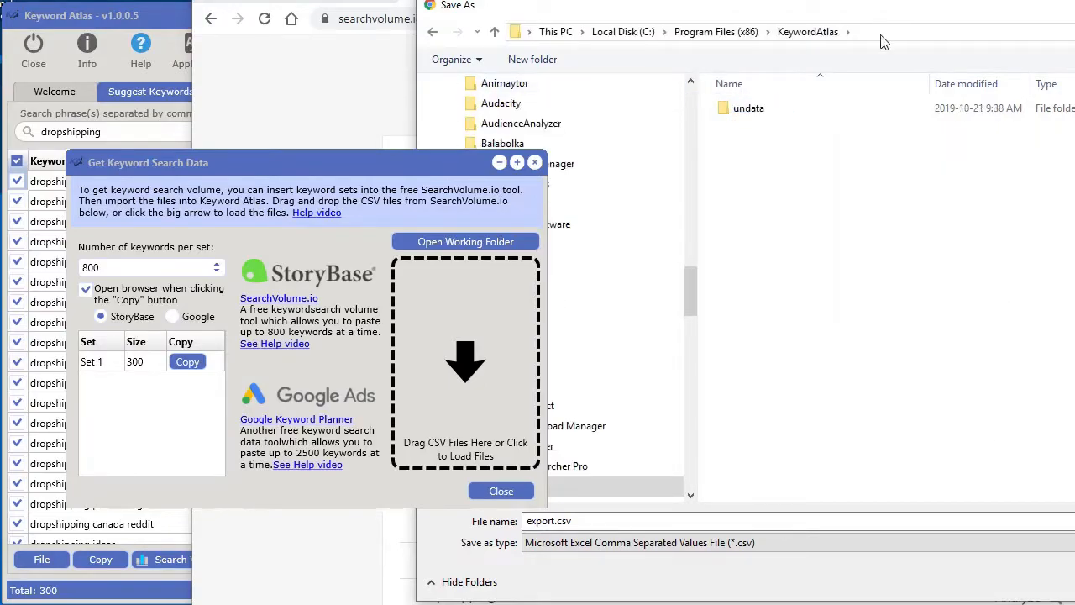
left_click_drag(874, 11, 902, 0)
left_click_drag(1074, 590, 1027, 508)
left_click_drag(832, 0, 908, 17)
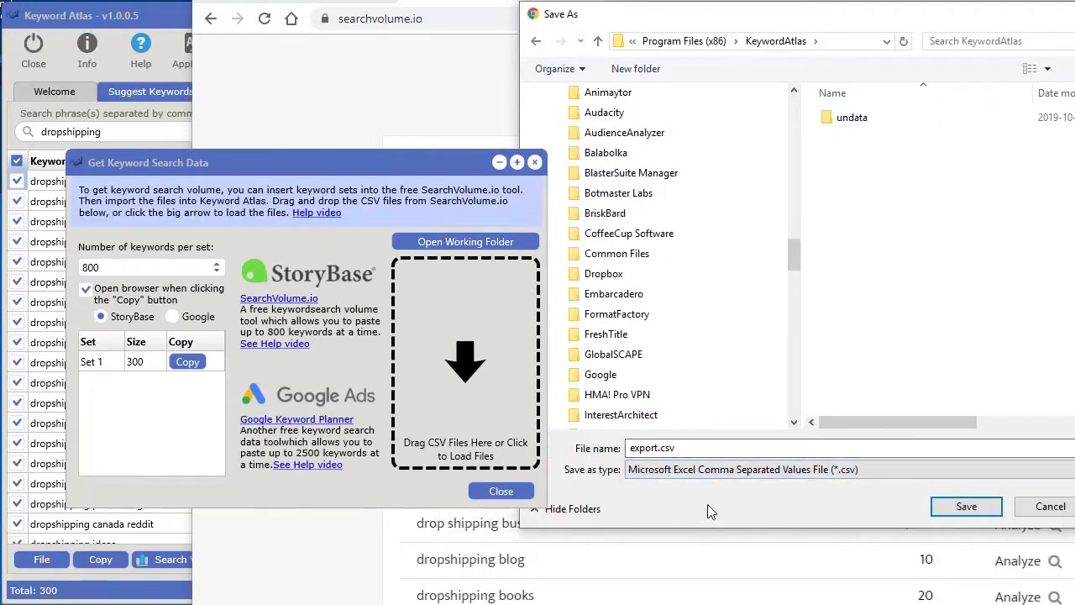
left_click(957, 507)
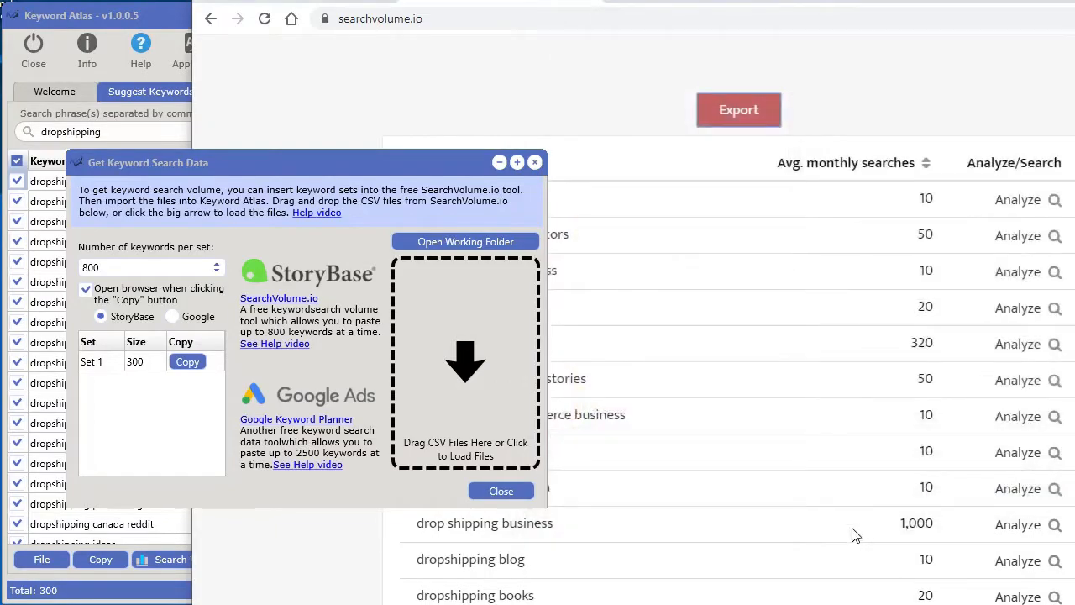
Step: Bring the working folder beside the search data dialog and drop export.csv onto its CSV loading area
left_click_drag(869, 1, 1074, 29)
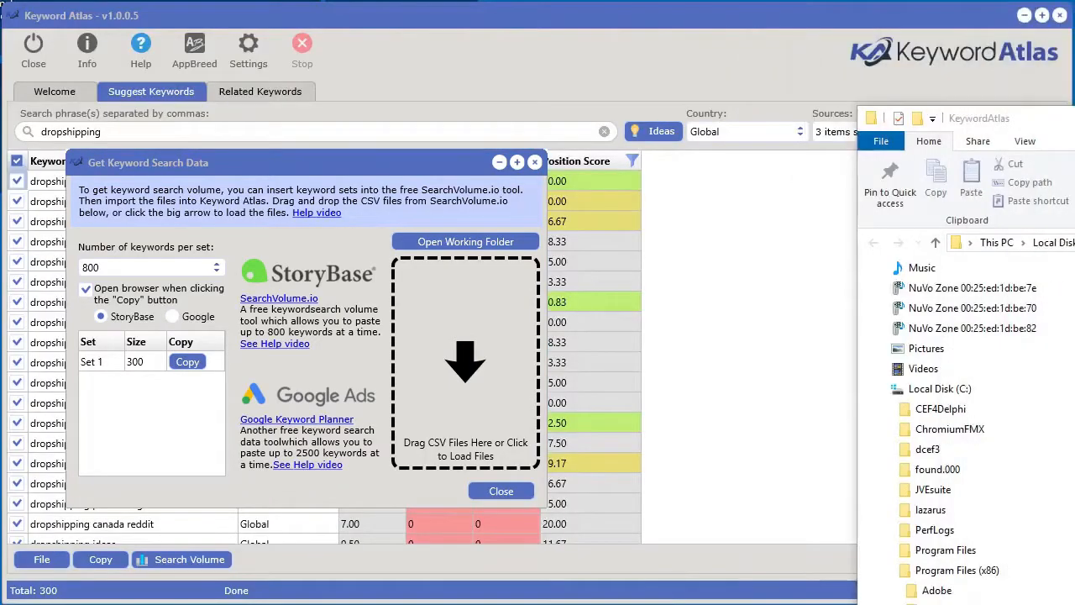
left_click_drag(1074, 125, 578, 0)
left_click(761, 322)
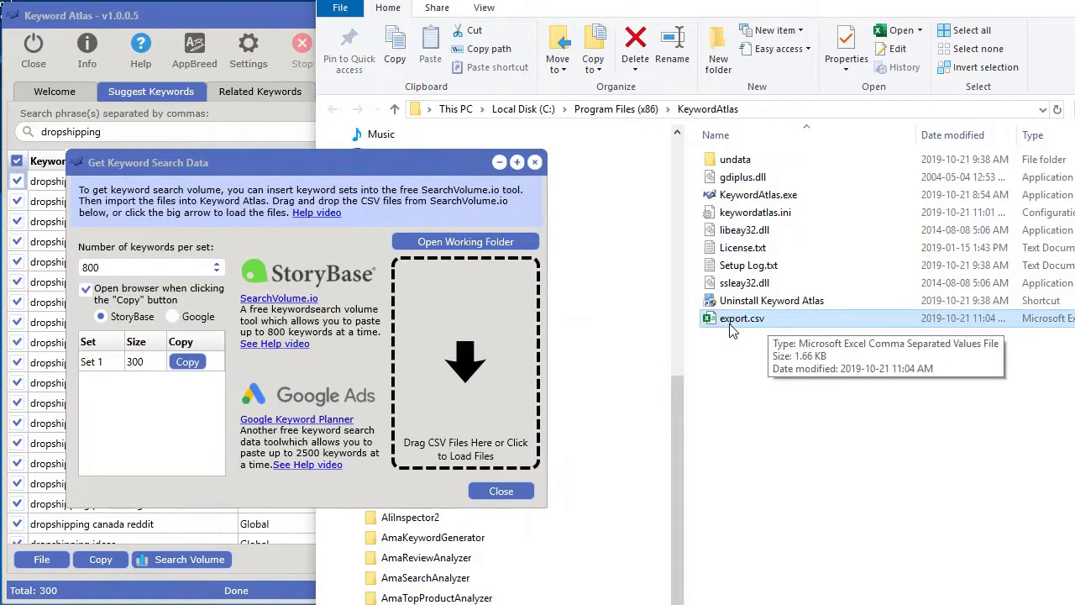
left_click_drag(730, 325, 474, 371)
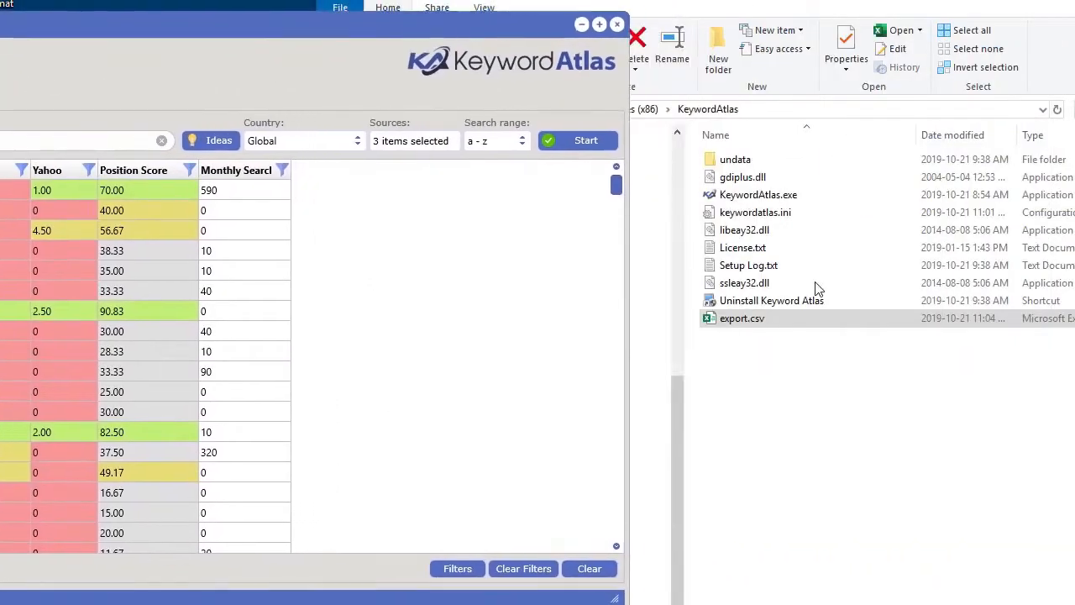
Step: Try dropping export.csv from the working folder directly onto the suggested keywords results in Keyword Atlas
left_click(750, 326)
left_click_drag(750, 326, 519, 360)
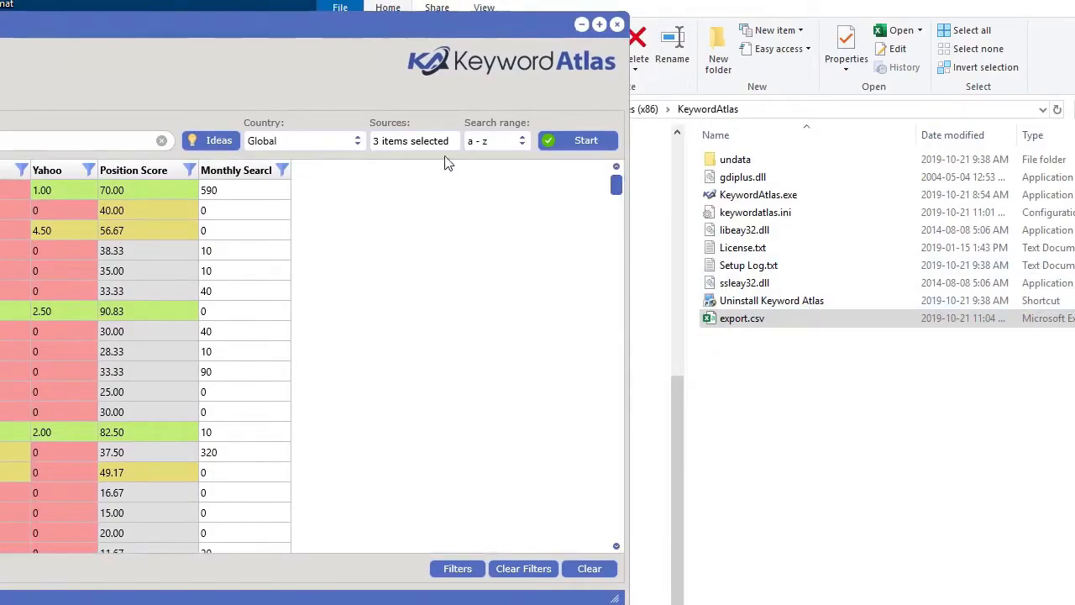
left_click(731, 326)
left_click_drag(731, 326, 493, 351)
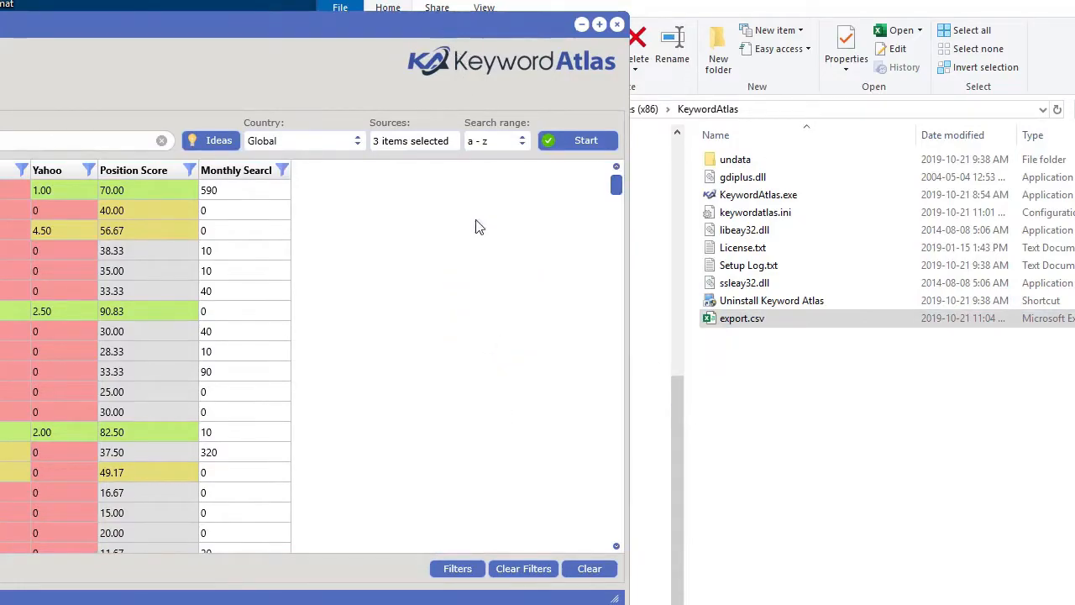
Step: Reopen the search volume data dialog and load export.csv by browsing to it in the KeywordAtlas folder
left_click_drag(461, 29, 870, 17)
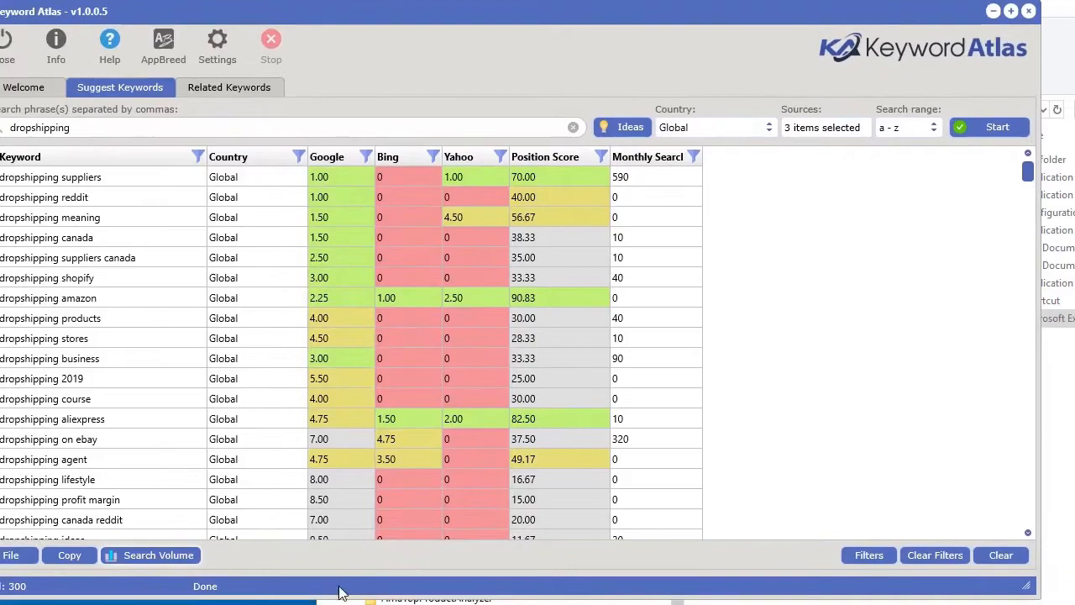
left_click(186, 557)
left_click(662, 334)
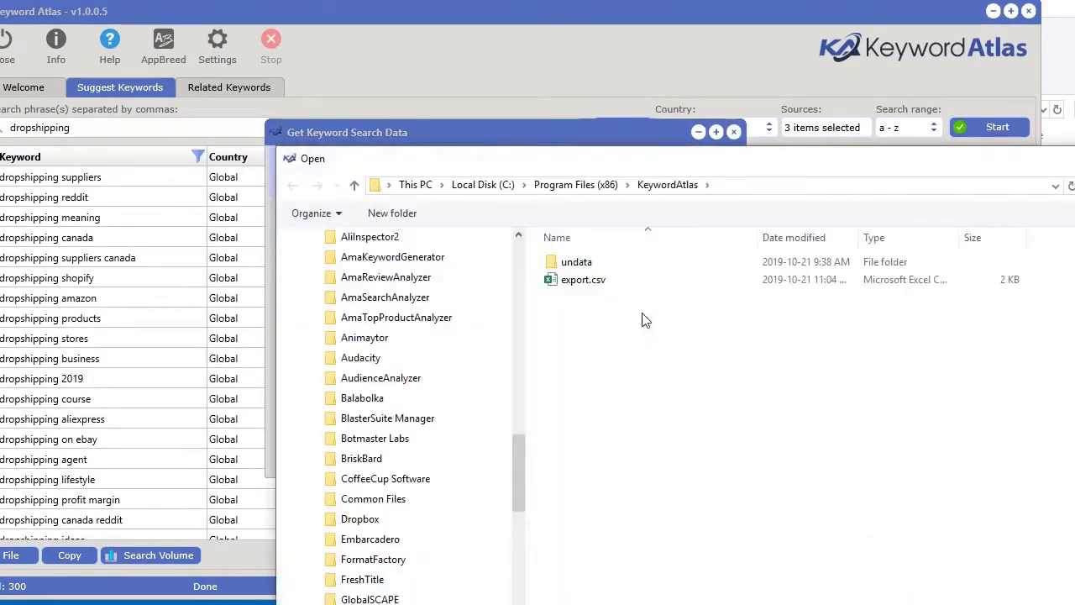
double_click(579, 278)
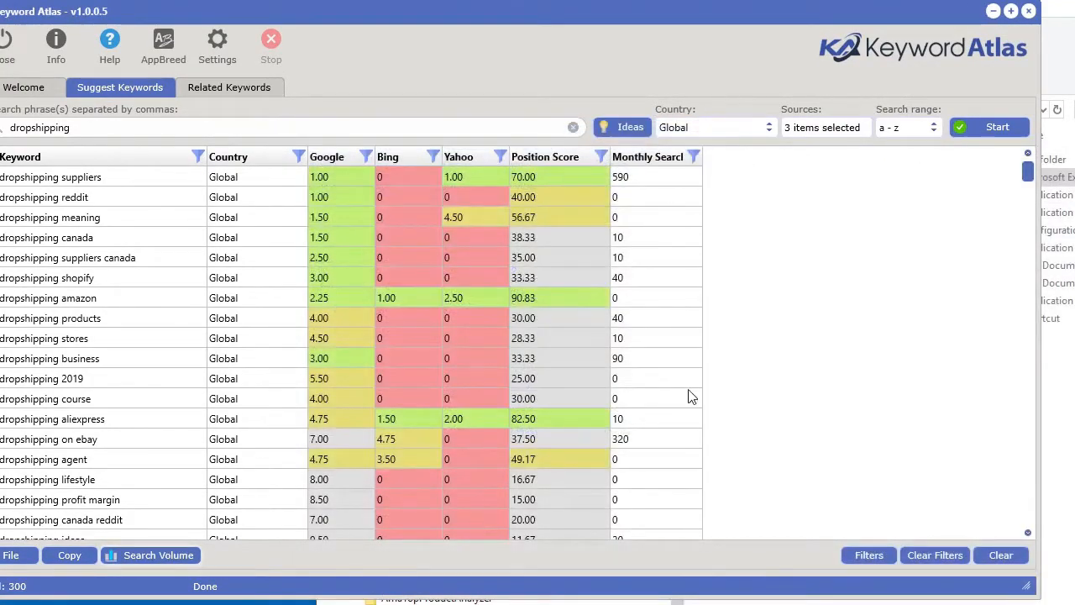
Step: Sort the suggested keywords by monthly searches from highest to lowest
left_click_drag(687, 16, 715, 16)
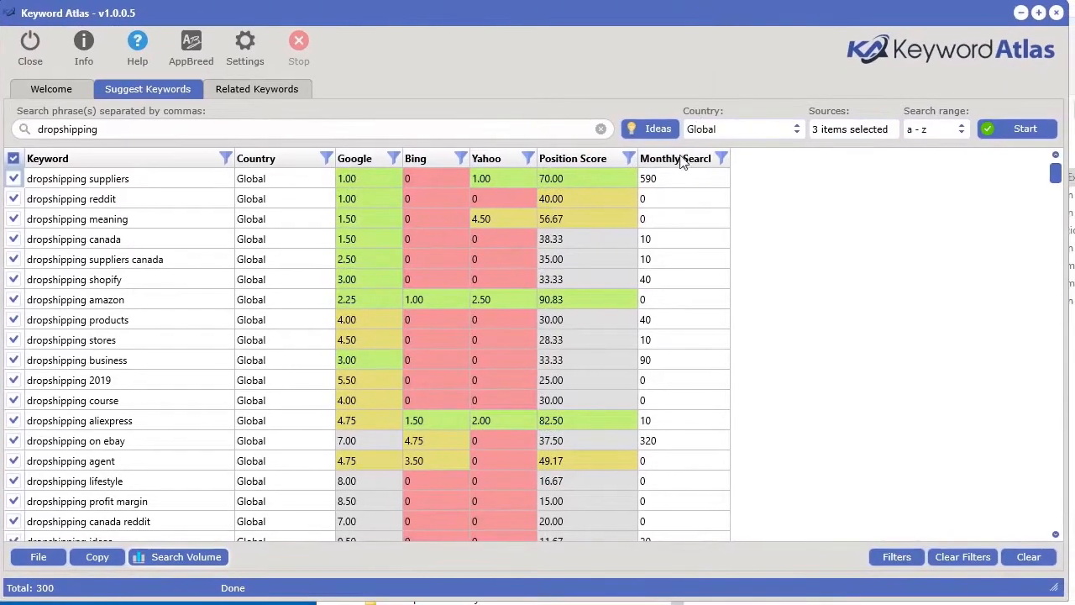
left_click(681, 160)
left_click(680, 160)
left_click(681, 160)
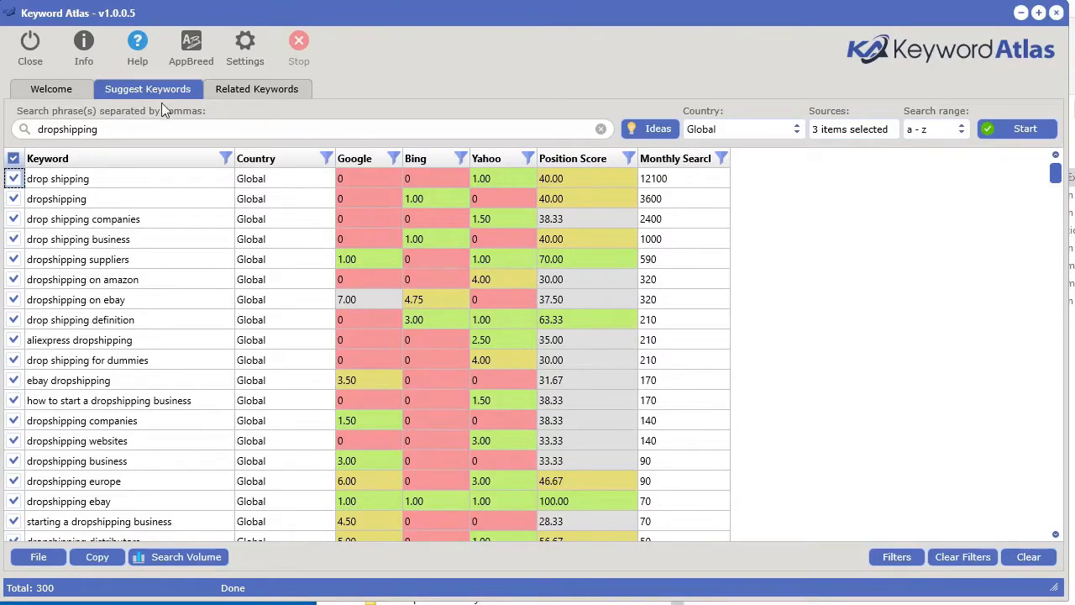
Step: Open the search volume data dialog for the related keywords and set 2500 keywords per set
left_click(271, 90)
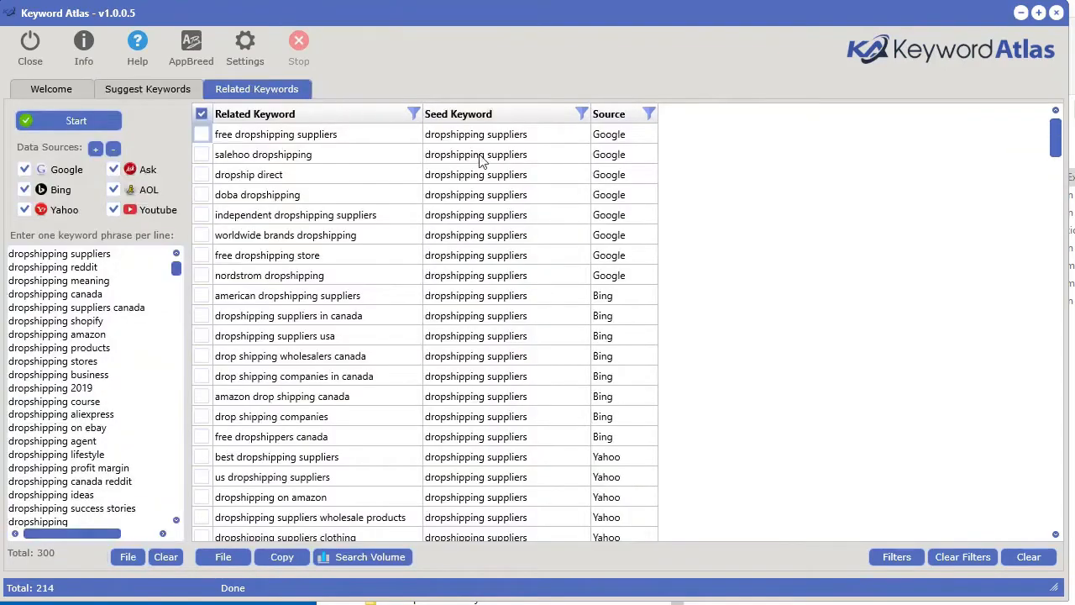
left_click(349, 557)
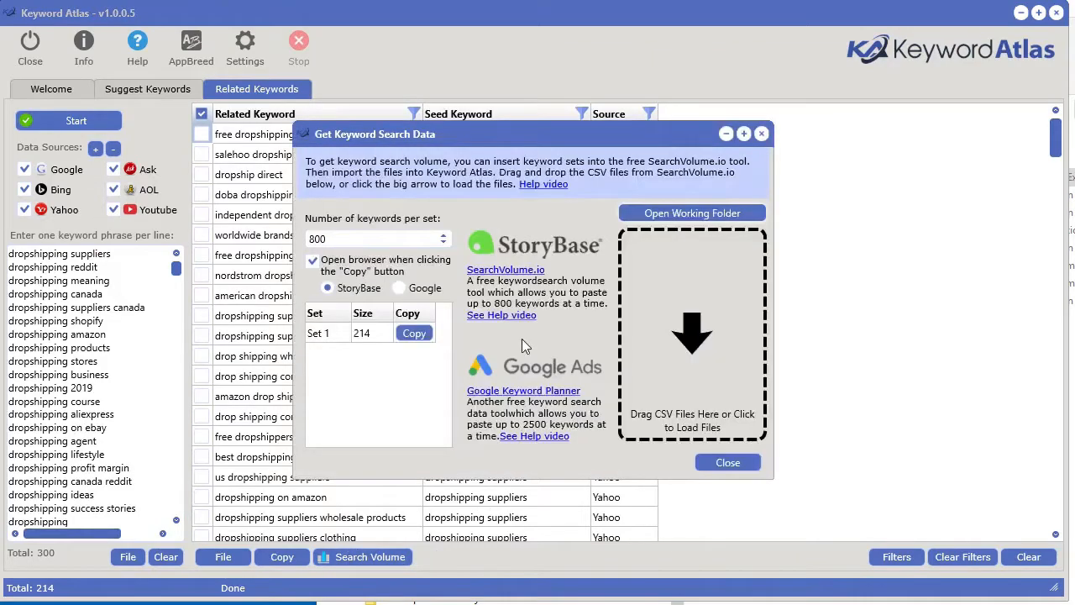
left_click(365, 242)
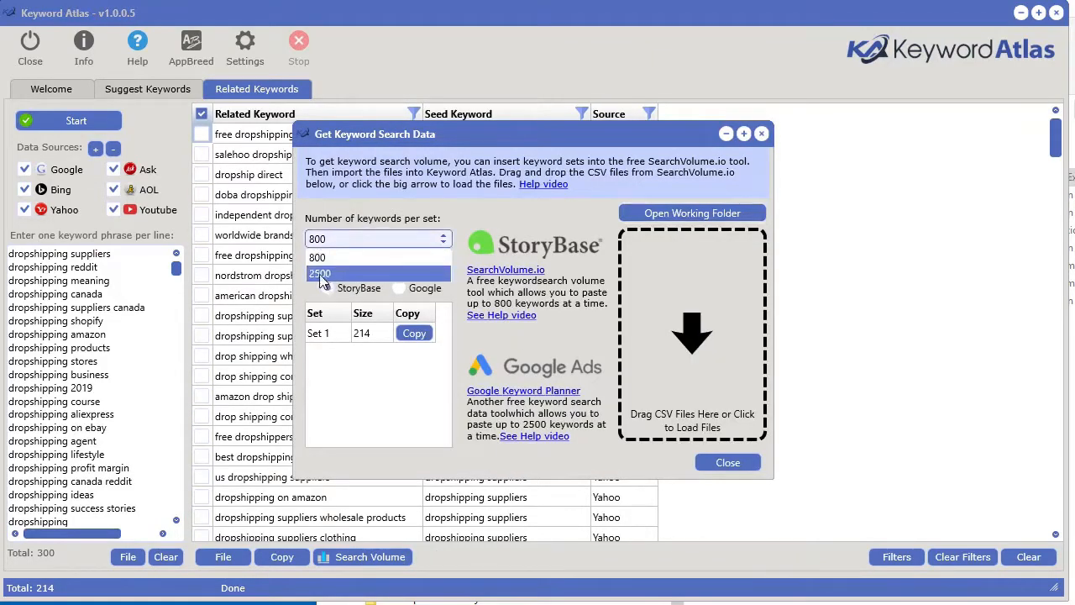
left_click(335, 275)
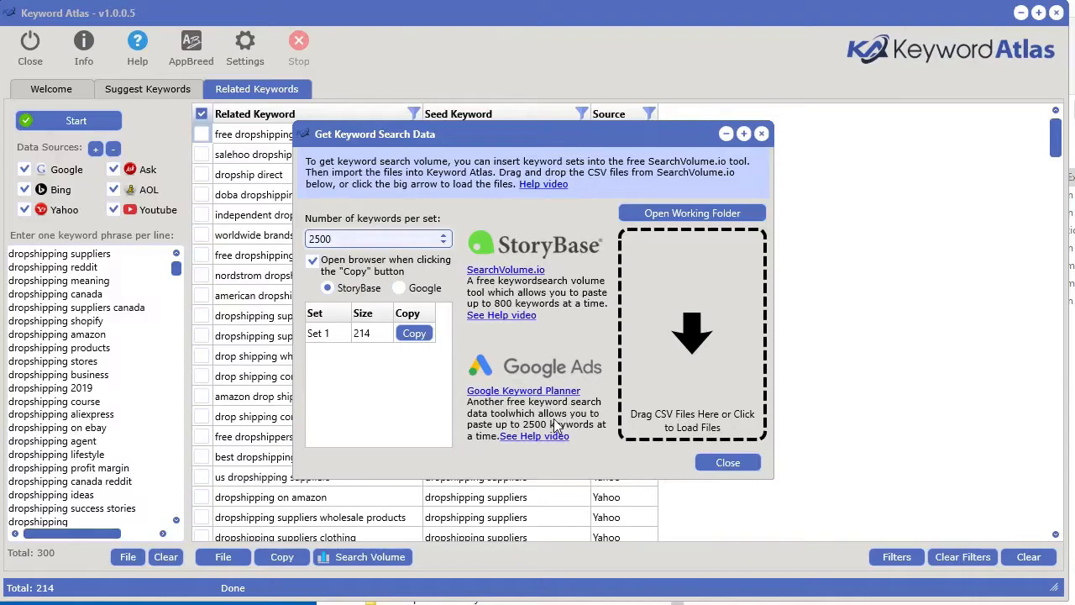
left_click(382, 240)
left_click(374, 275)
Step: Choose Google as the site to open and copy Set 1 of the related keywords to reach Google Ads Keyword Planner
left_click(412, 334)
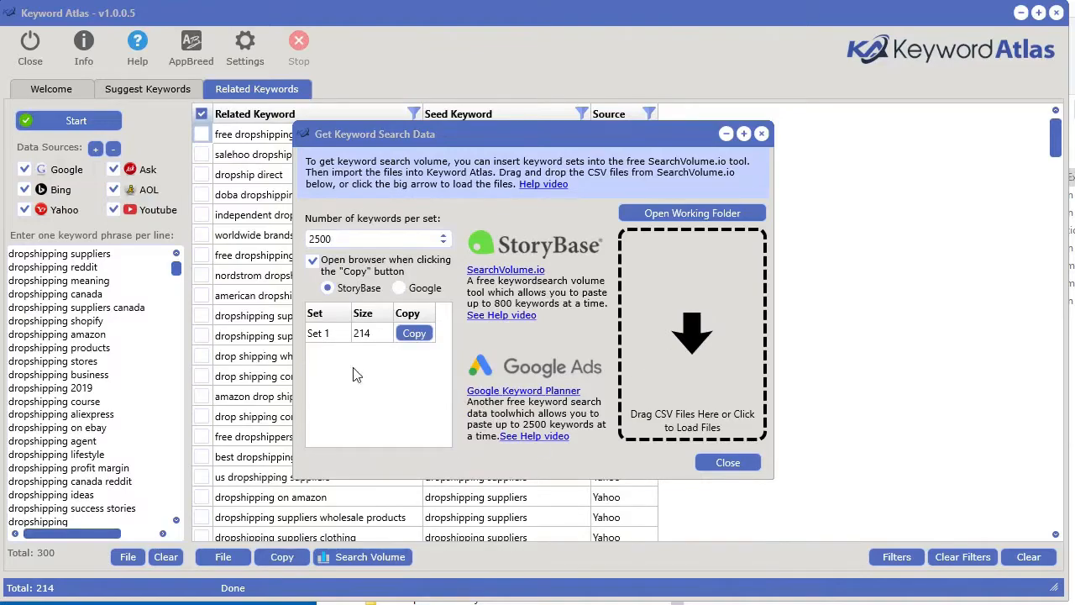
left_click(399, 288)
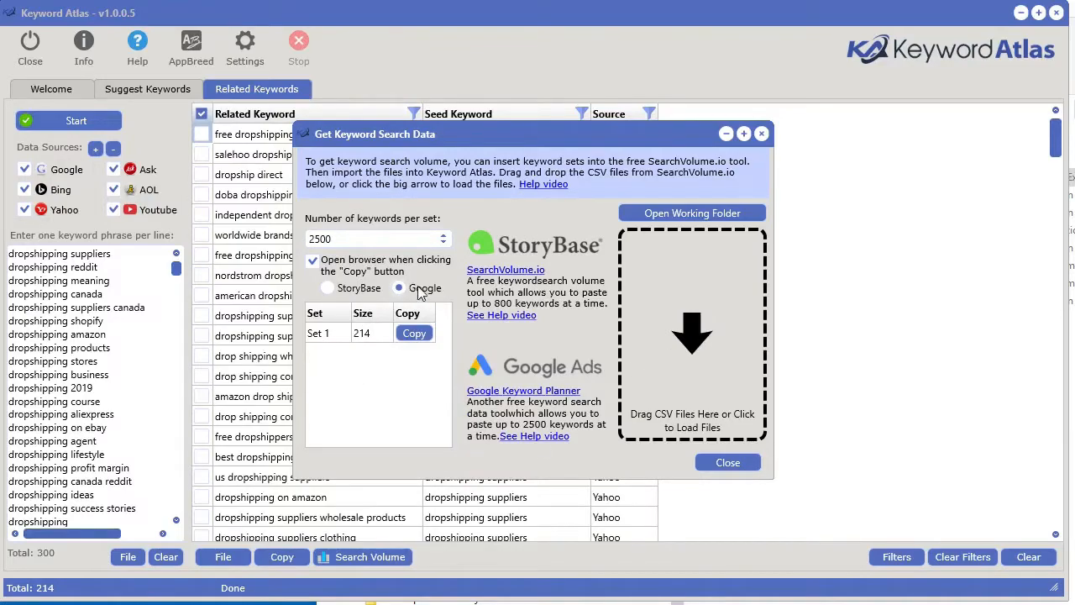
left_click(414, 336)
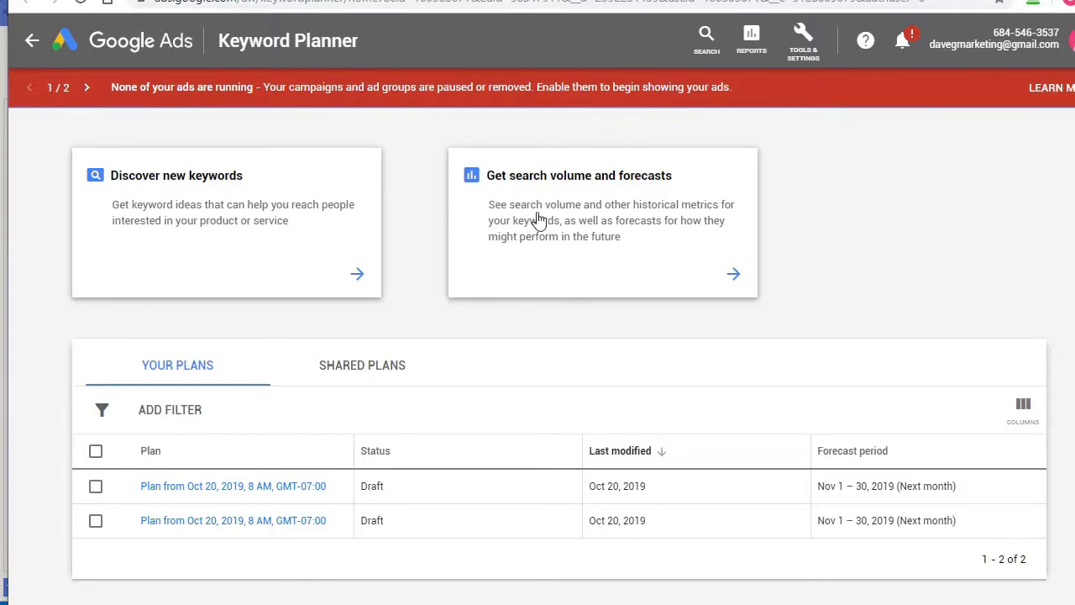
Step: Paste the copied related keywords into Keyword Planner's search volume and forecasts form and submit them
left_click(593, 217)
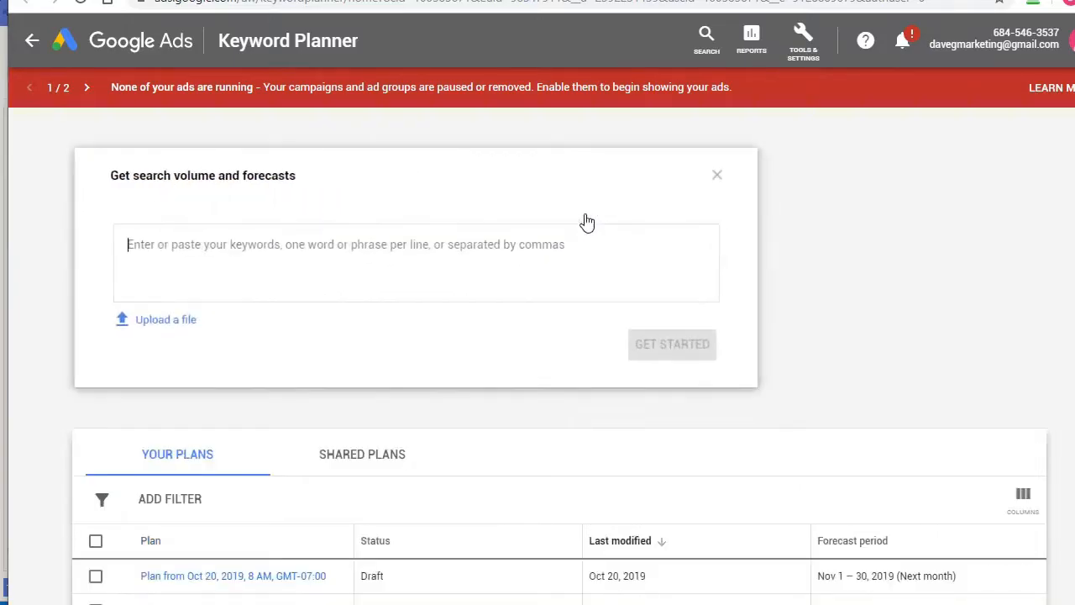
right_click(257, 250)
left_click(319, 387)
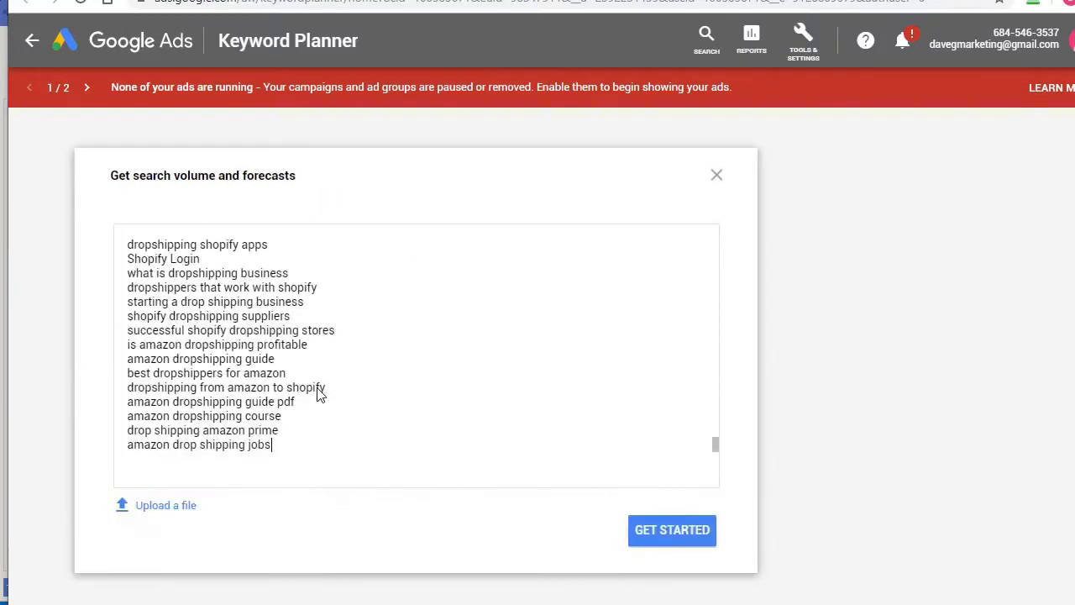
left_click(672, 532)
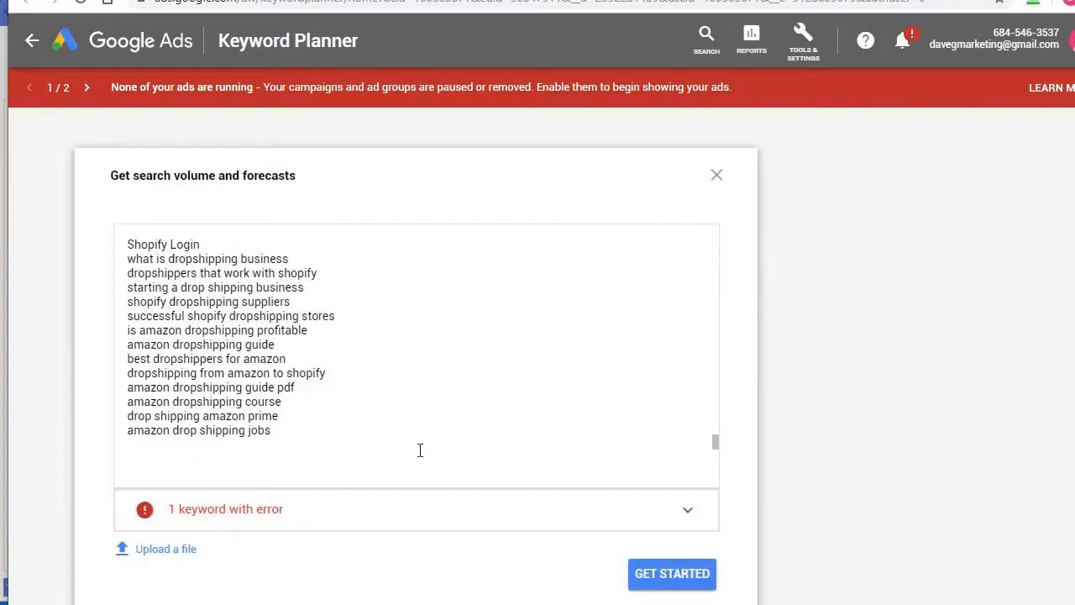
Step: Remove the keyword containing a non-standard character and resubmit the list for forecasts
left_click(661, 511)
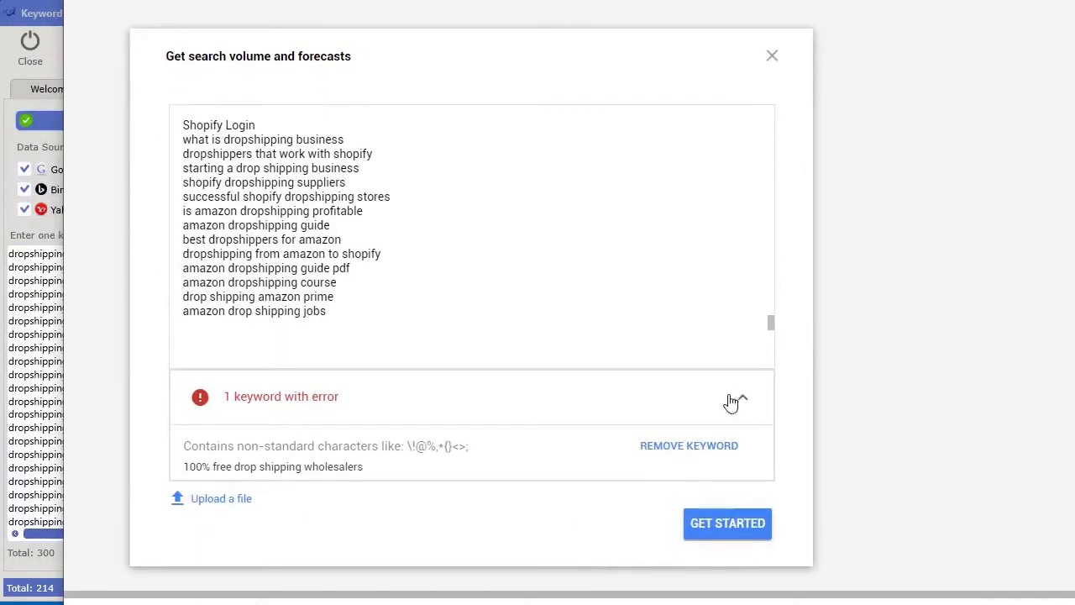
left_click(672, 502)
left_click(727, 411)
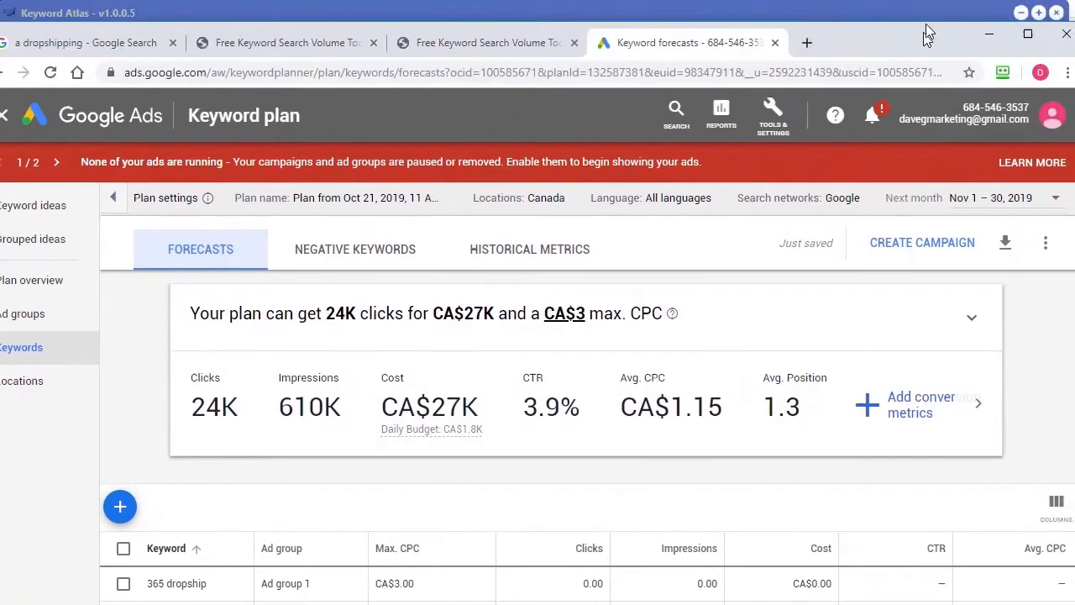
Step: Download the plan historical metrics as Keyword Stats 2019-10-21 at 11_07_24.csv into the KeywordAtlas folder
left_click(1005, 246)
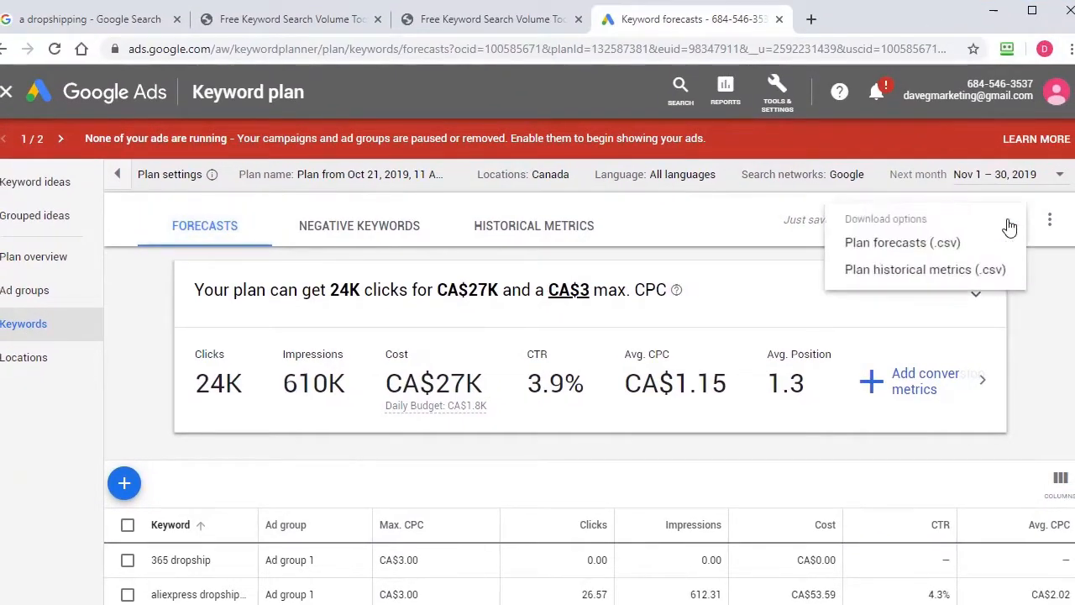
left_click(927, 270)
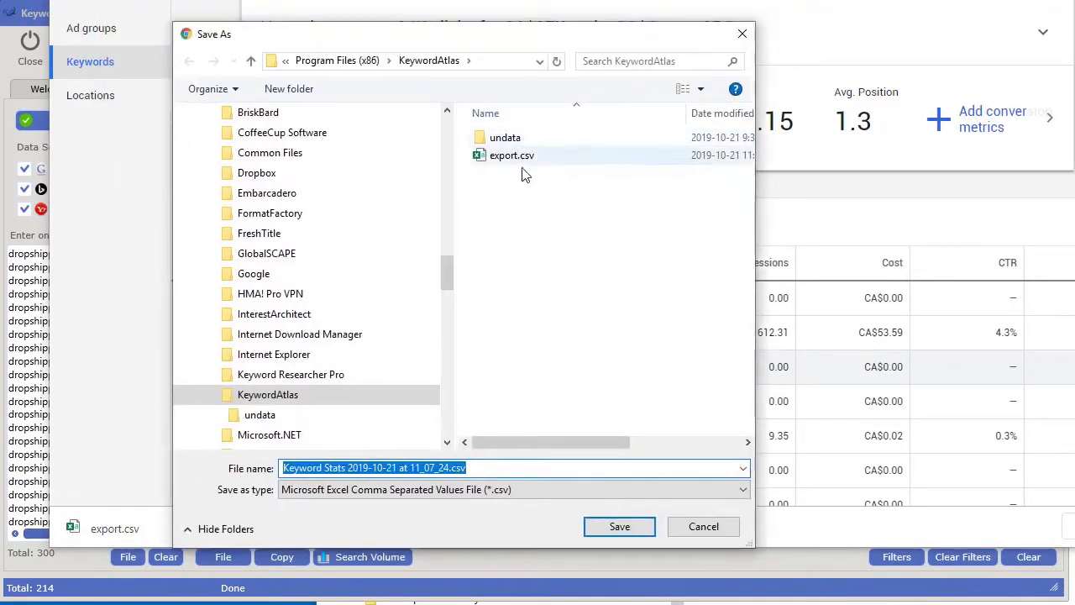
left_click(628, 529)
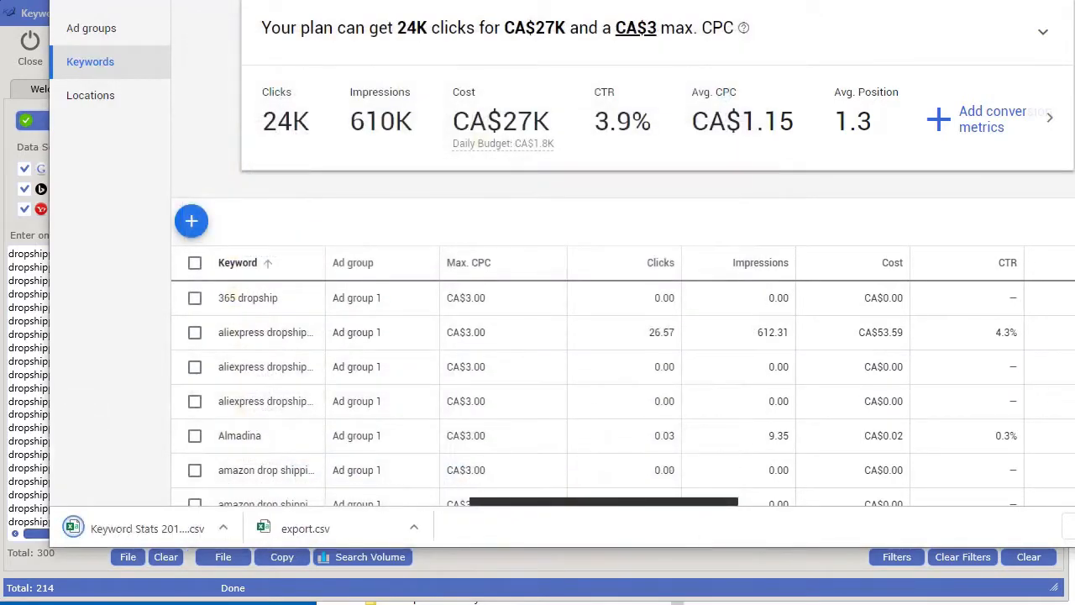
Step: Return to Keyword Atlas and import Keyword Stats 2019-10-21 at 11_07_24.csv as search volume data for the related keywords
key("super+Down")
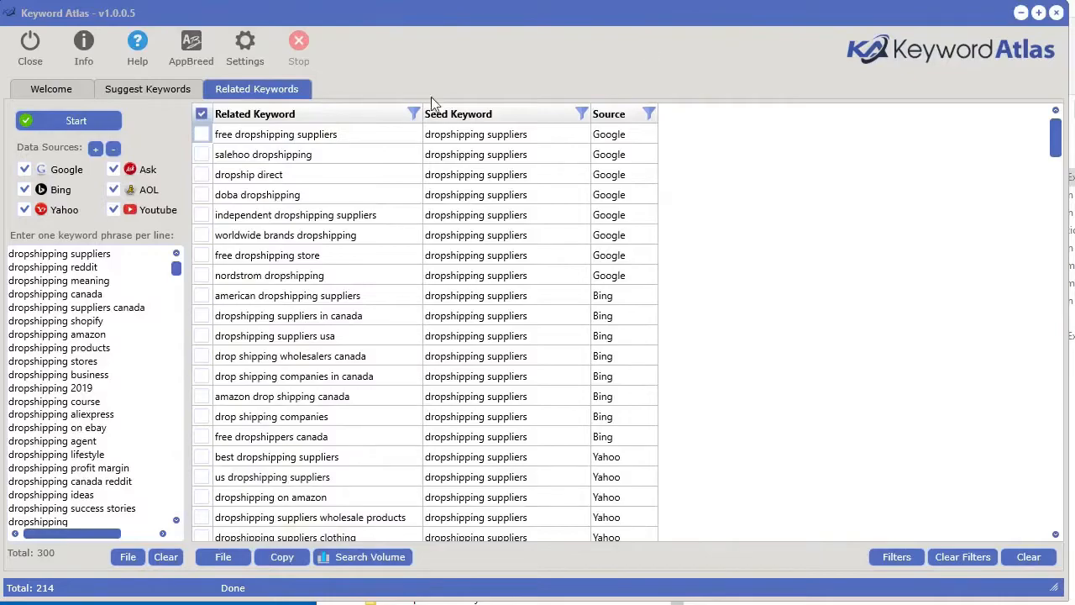
left_click_drag(0, 159, 285, 139)
left_click(806, 0)
left_click_drag(806, 0, 994, 0)
left_click_drag(934, 254, 388, 352)
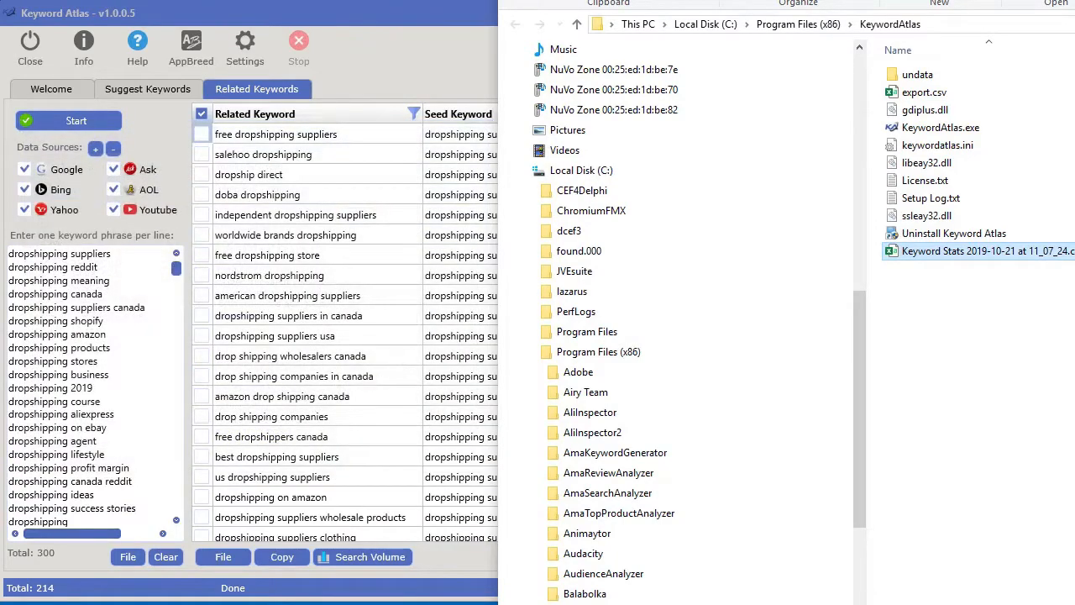
double_click(427, 11)
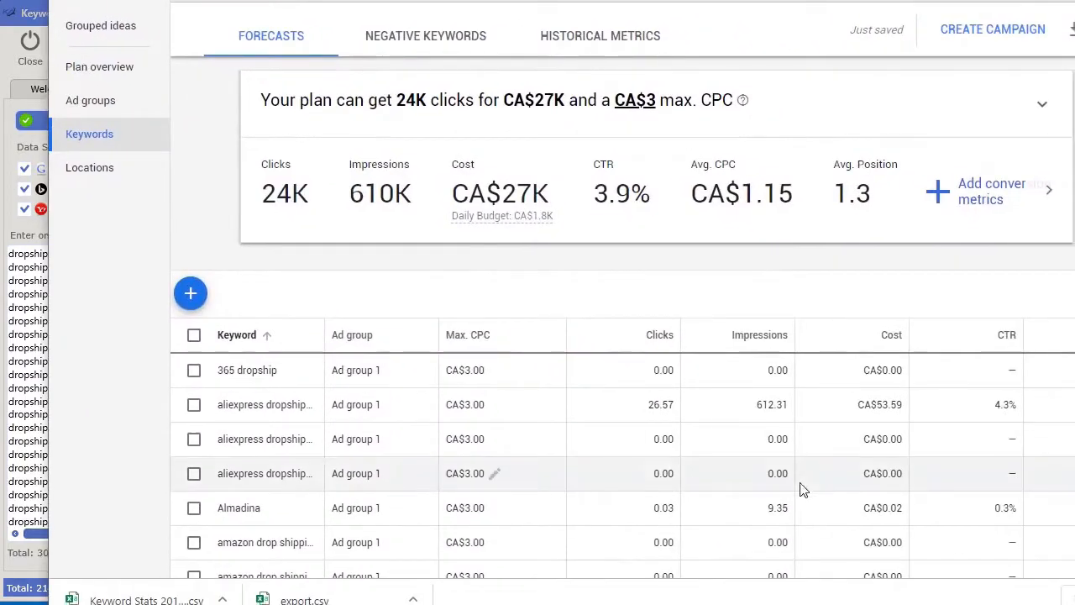
scroll(799, 488, "down", 2)
scroll(799, 487, "up", 2)
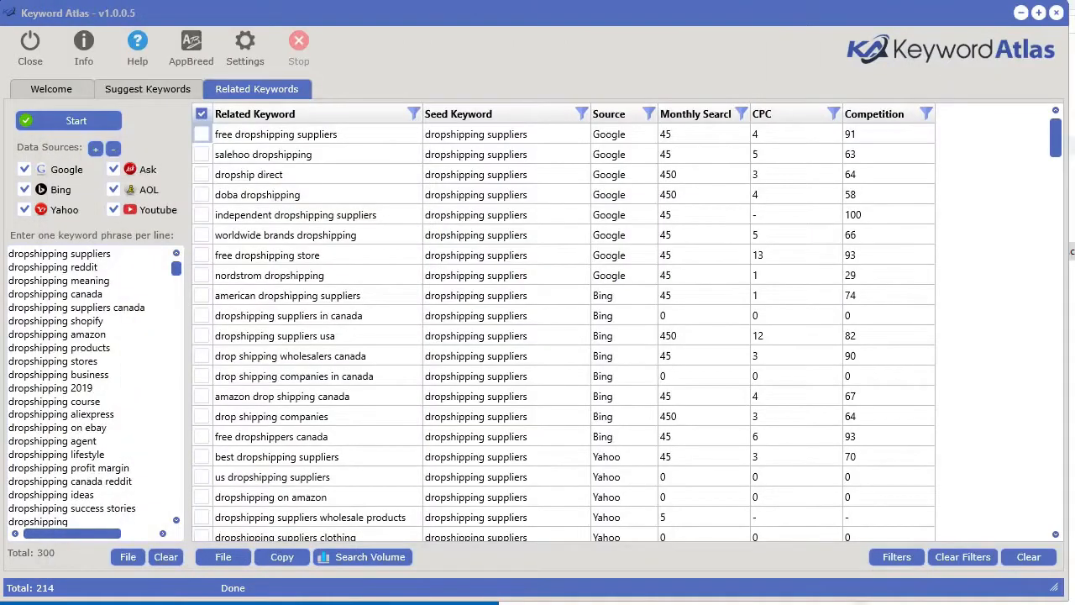
Step: Sort the related keywords by monthly searches, CPC and finally competition, from highest to lowest
left_click(705, 117)
left_click(706, 118)
left_click(781, 119)
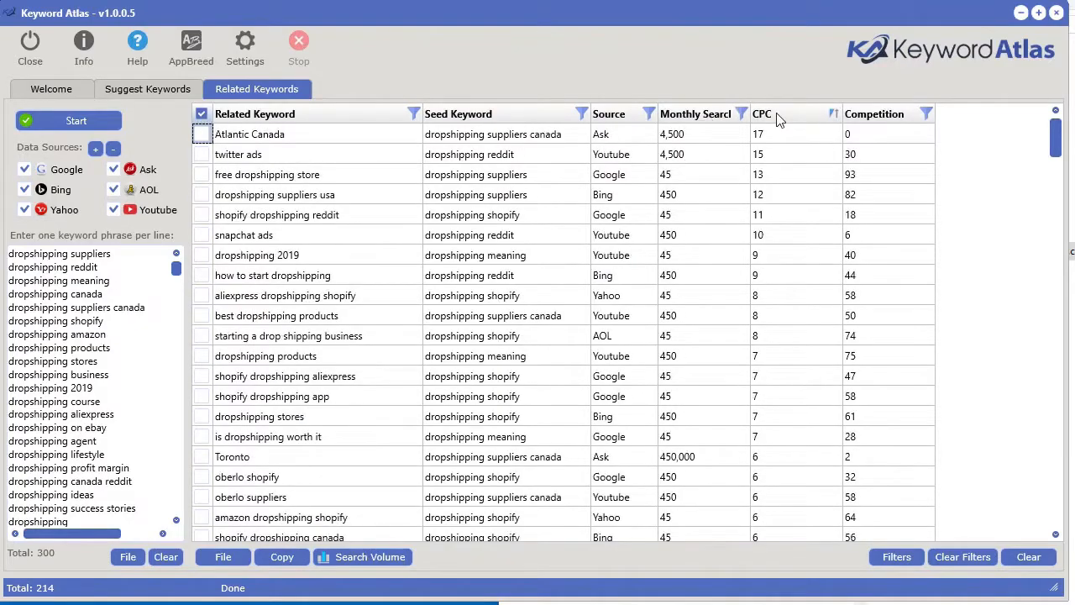
left_click(878, 118)
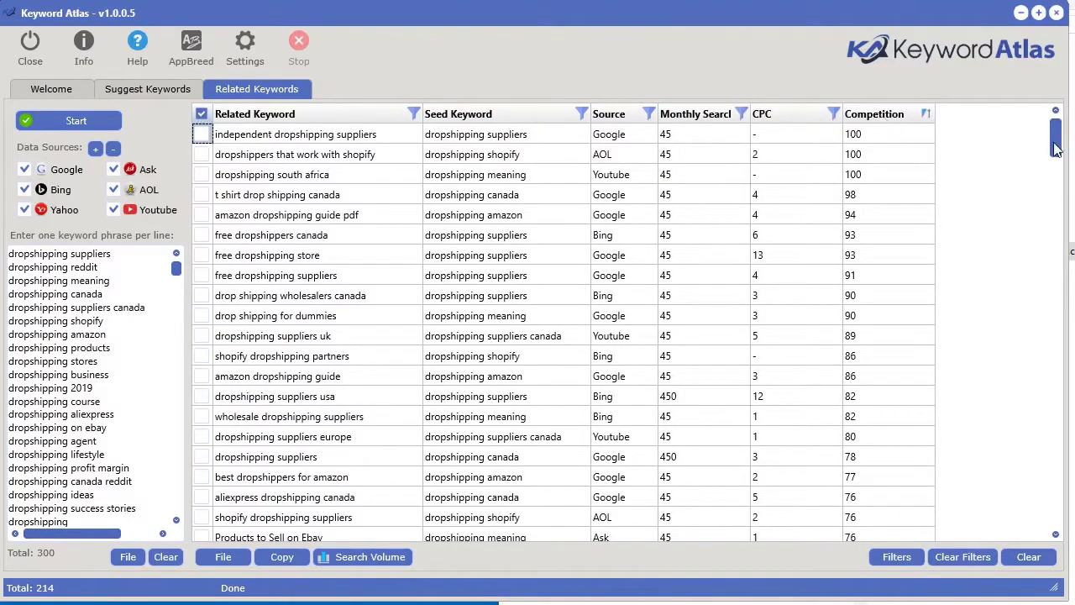
left_click_drag(1056, 144, 1050, 105)
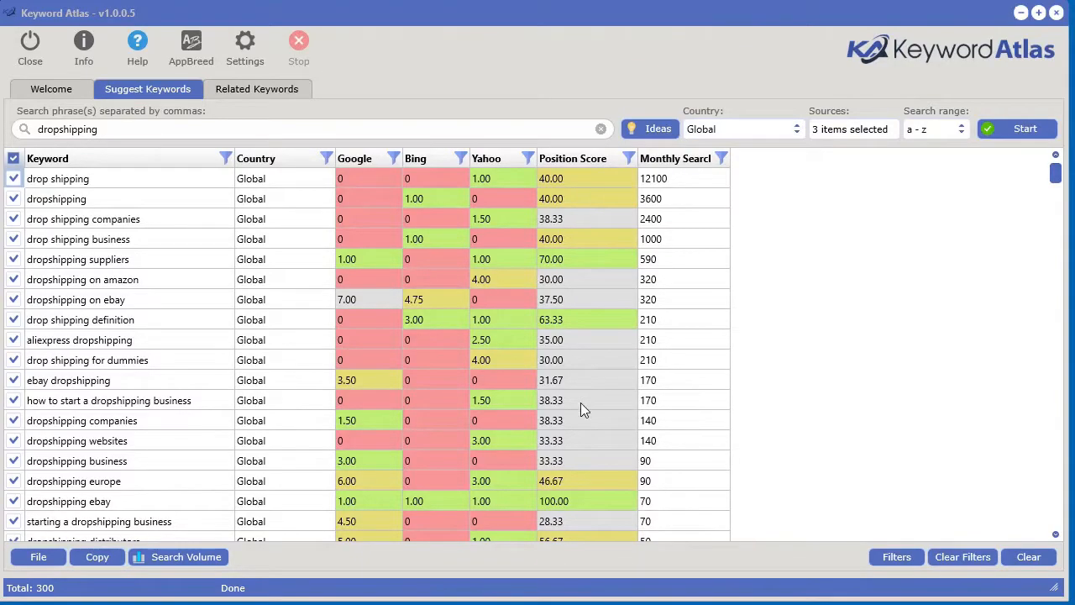
Step: Open the export of keyword sets for all suggested keywords and set 100 keywords per set
left_click(112, 561)
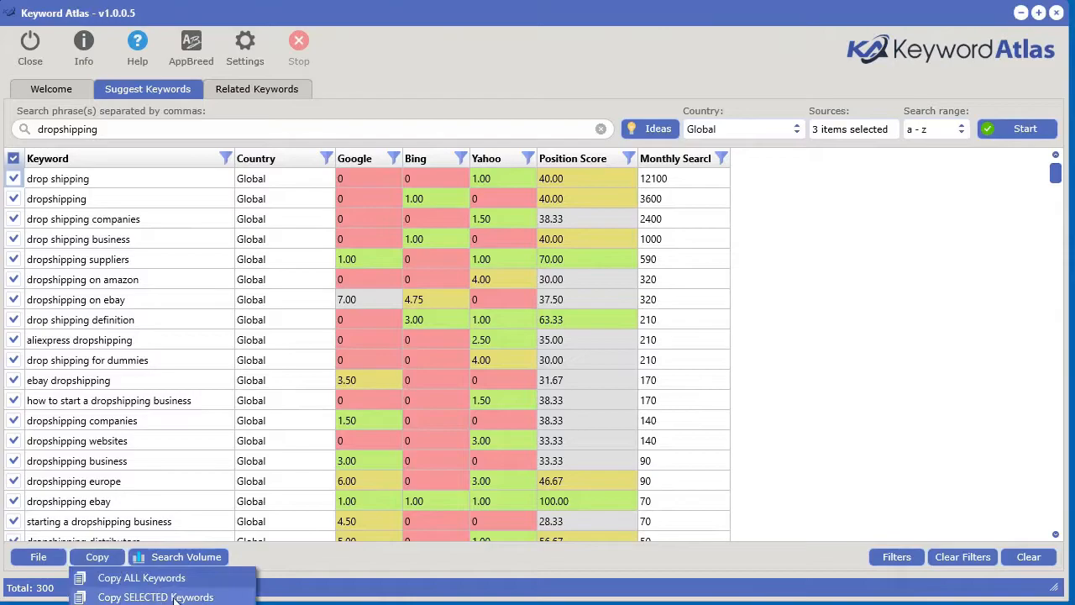
right_click(329, 257)
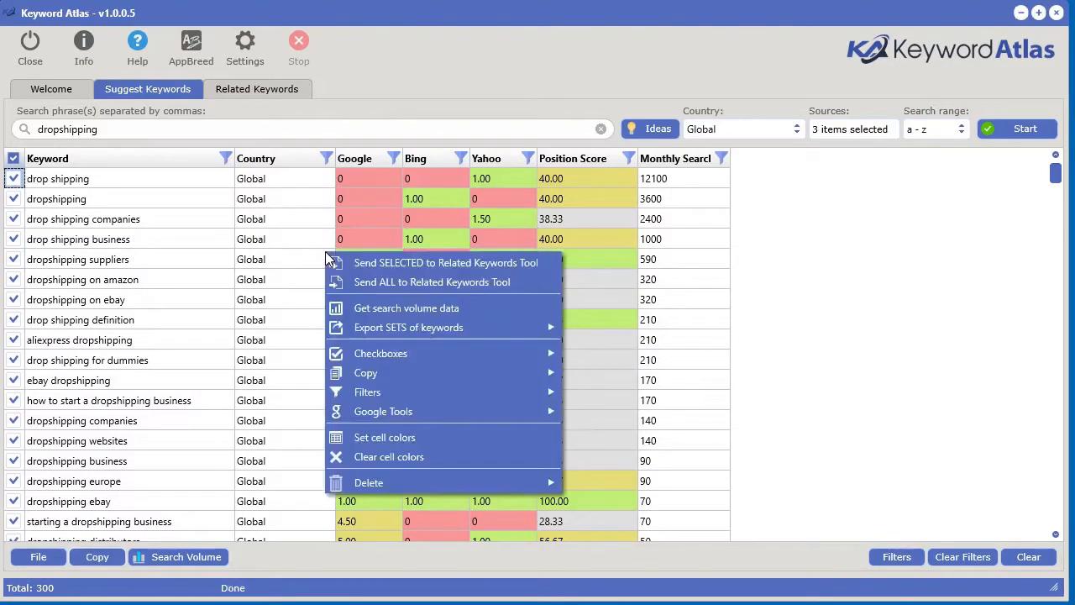
mouse_move(491, 327)
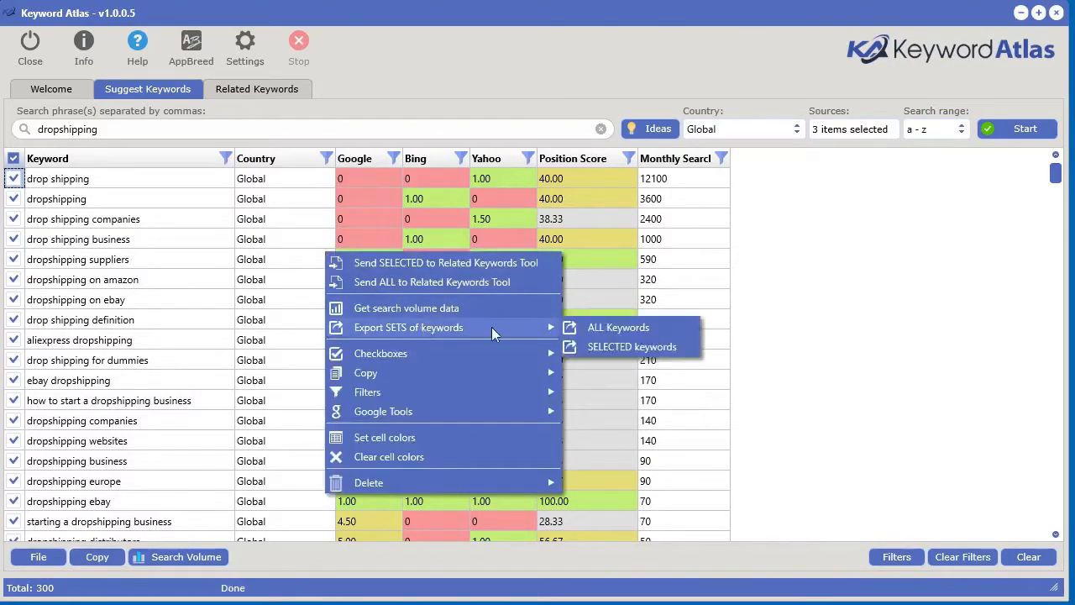
left_click(617, 328)
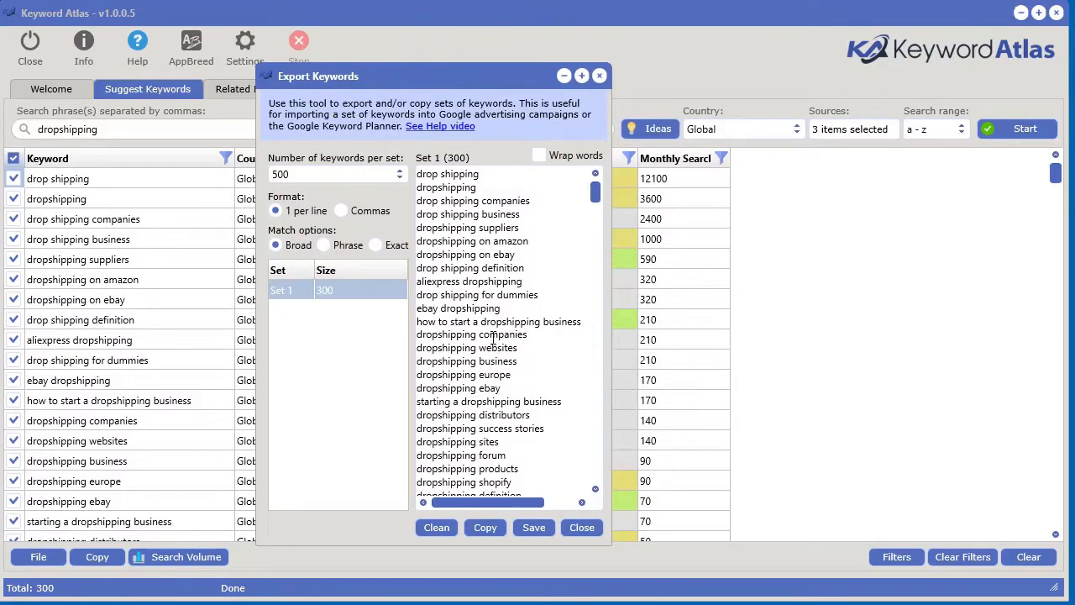
left_click(317, 179)
left_click(318, 193)
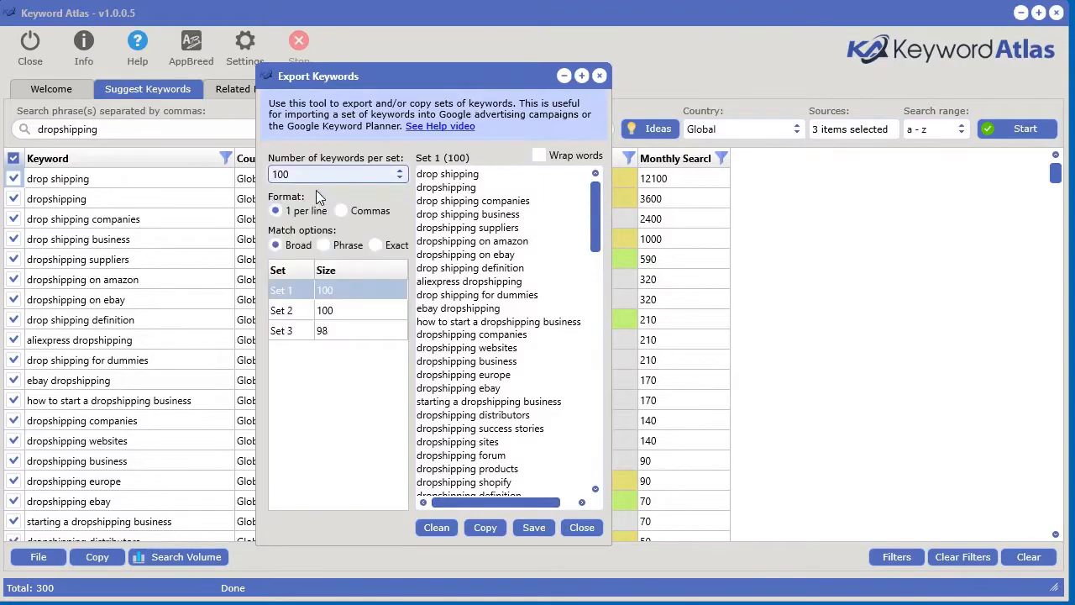
Step: Preview the keywords in Set 2 and Set 3, and return to Set 1
left_click(339, 310)
left_click(340, 330)
left_click(341, 290)
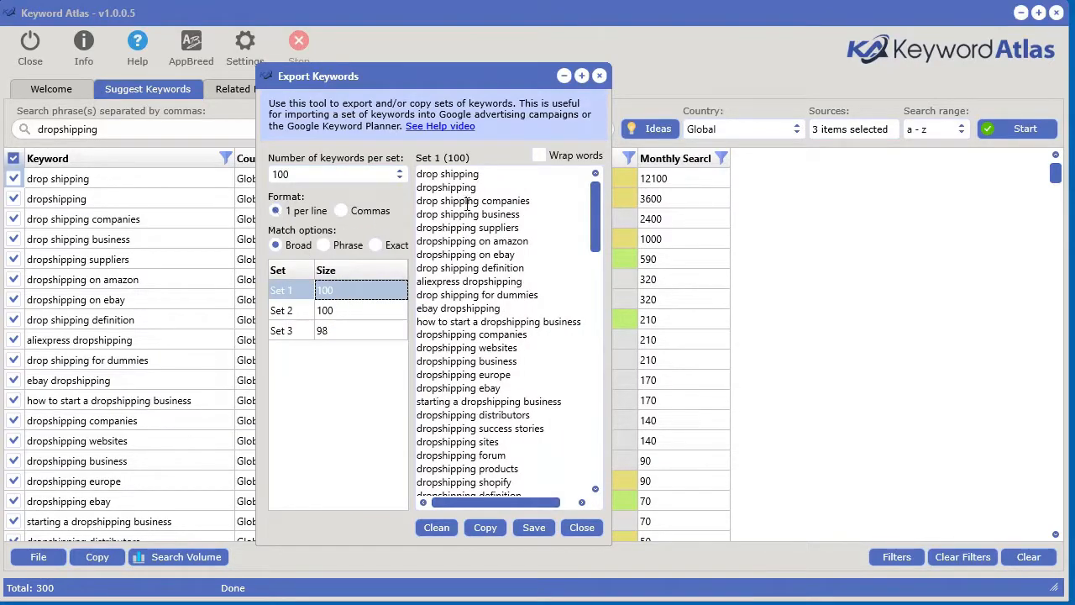
Step: Format Set 1 as one keyword per line with Exact match and copy it
left_click(342, 211)
left_click(276, 211)
left_click(325, 244)
left_click(376, 246)
scroll(584, 254, "down", 15)
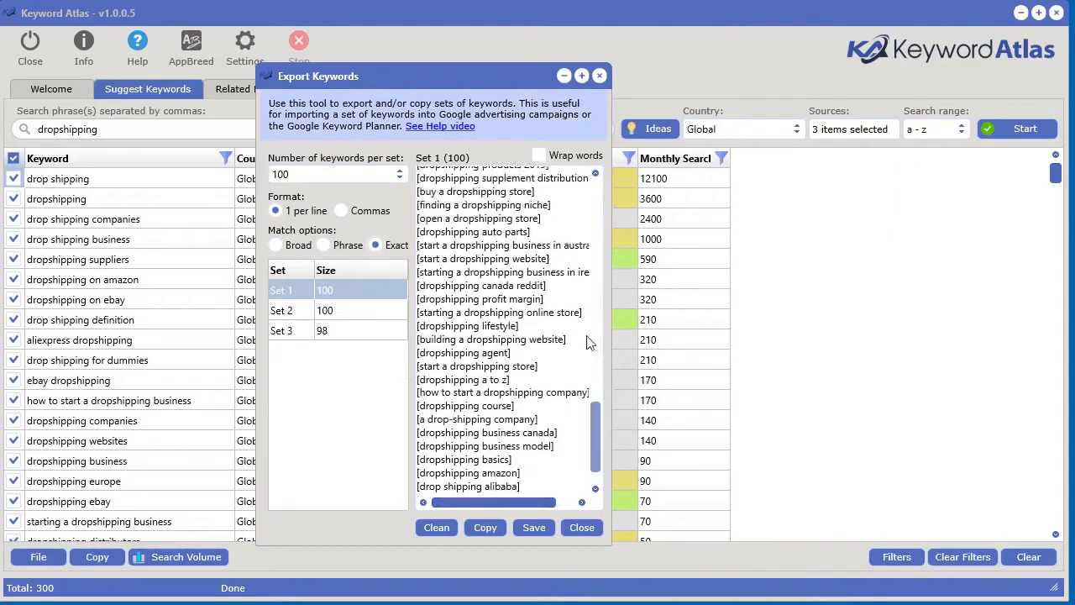
scroll(584, 254, "up", 15)
left_click(486, 528)
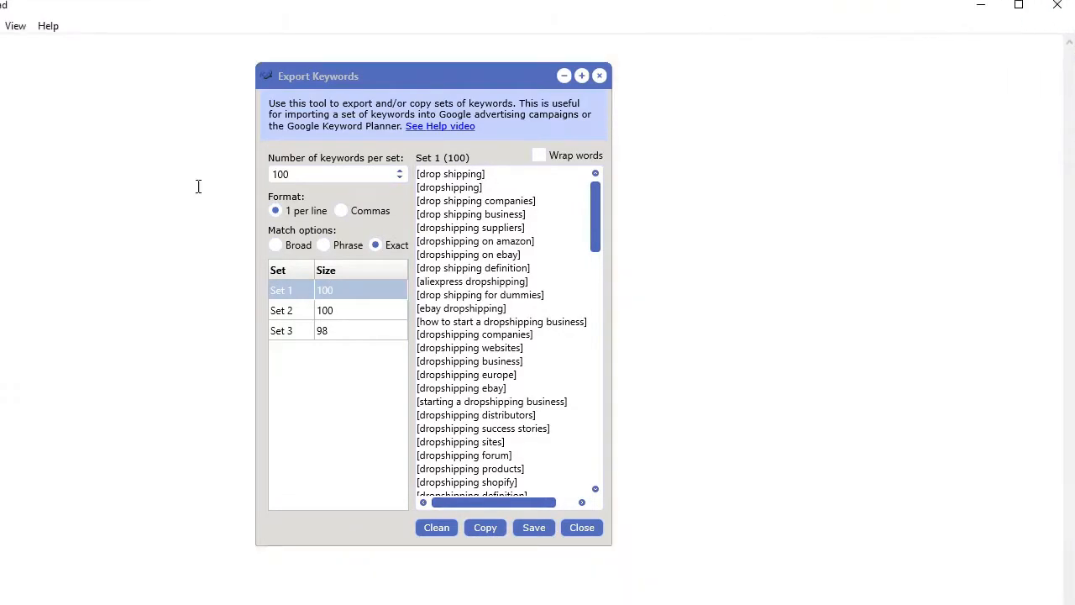
Step: Switch to Notepad, paste the copied exact-match keywords into the untitled document, and close it without saving
left_click_drag(192, 5, 319, 10)
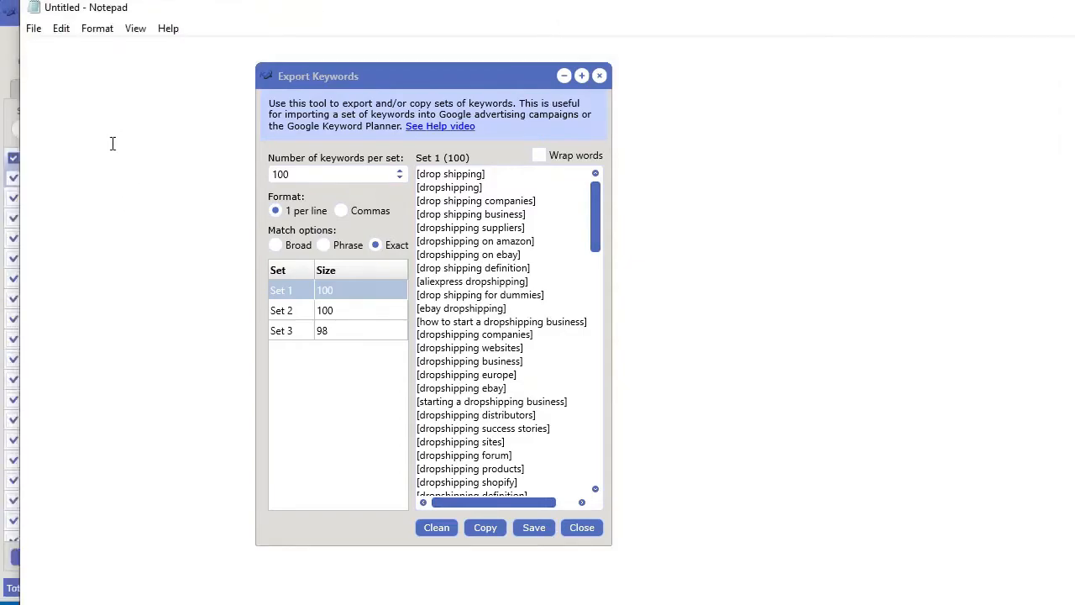
key("ctrl+v")
key("alt+F4")
left_click(691, 362)
Step: Review the exact-match keywords in Set 3 and Set 2, and close the Export Keywords dialog
left_click_drag(451, 76, 451, 72)
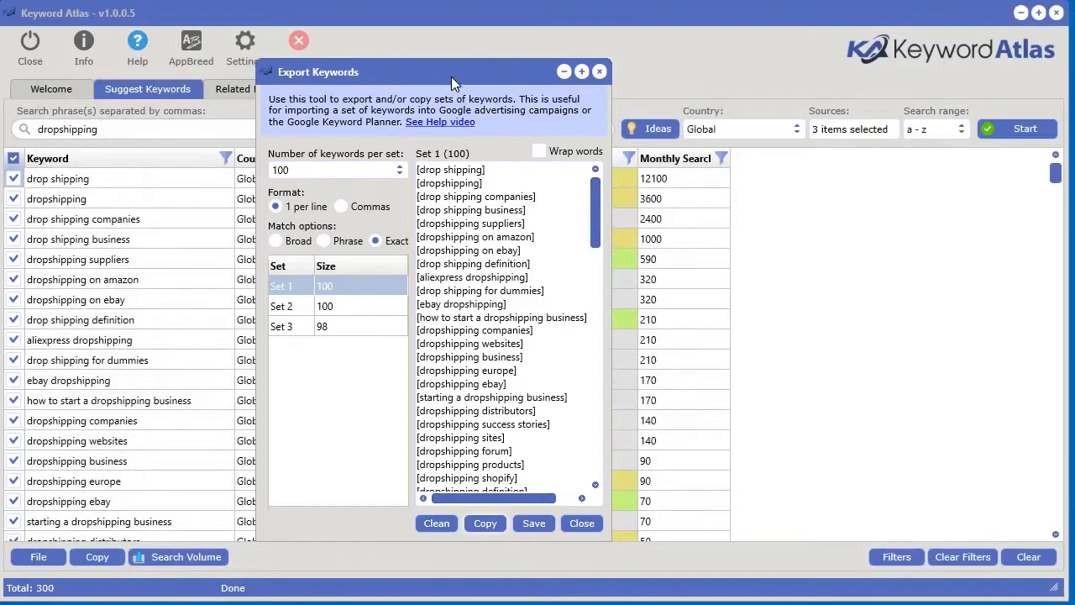
mouse_move(591, 223)
left_mouse_down()
mouse_move(597, 468)
mouse_move(595, 219)
left_mouse_up()
left_click(323, 327)
left_click(324, 307)
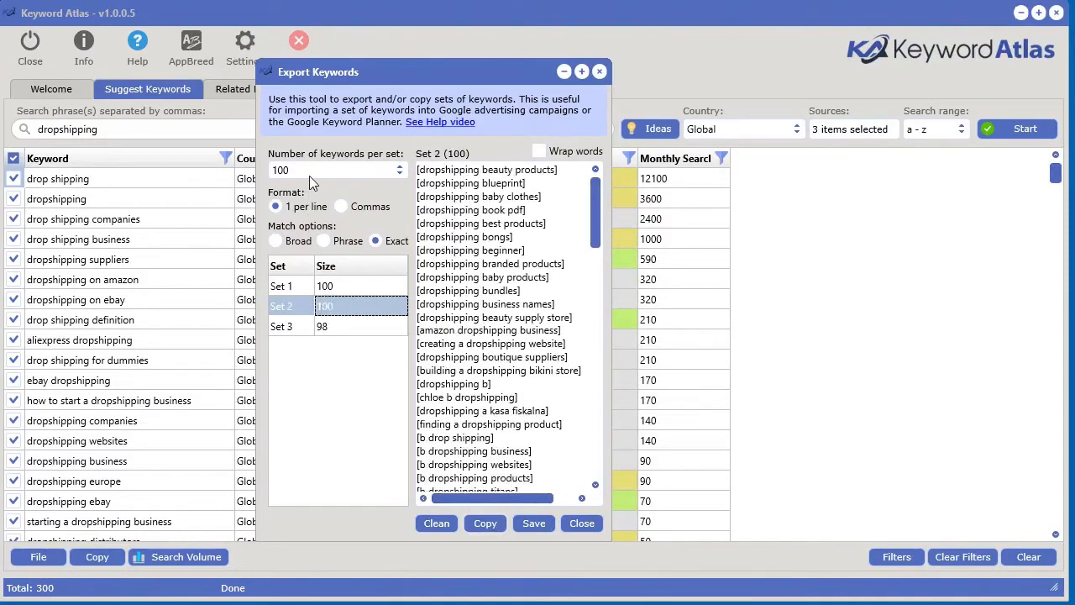
left_click(310, 168)
left_click(315, 139)
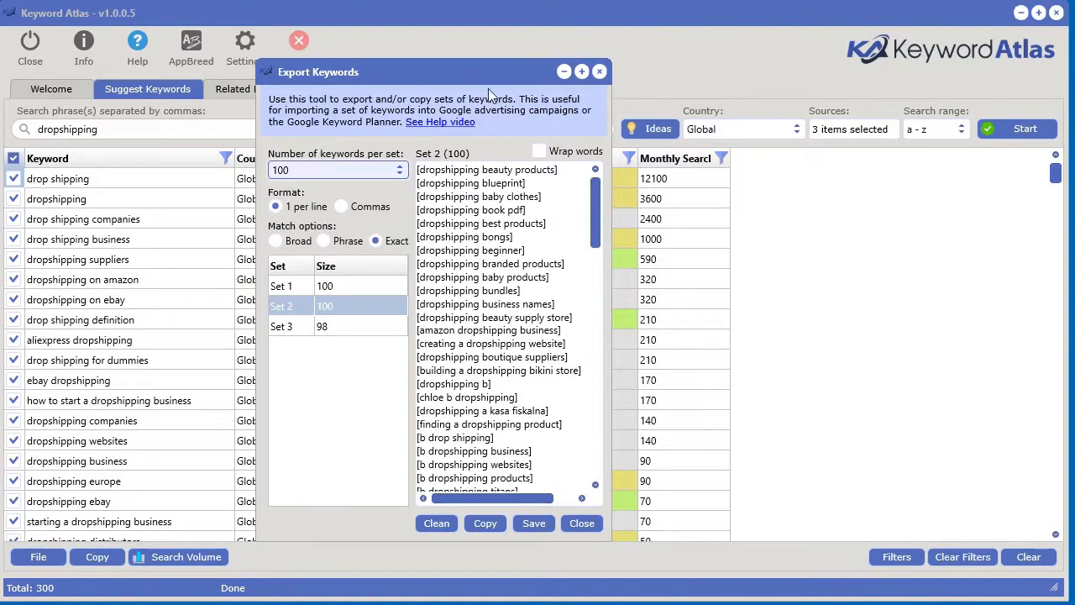
left_click(578, 522)
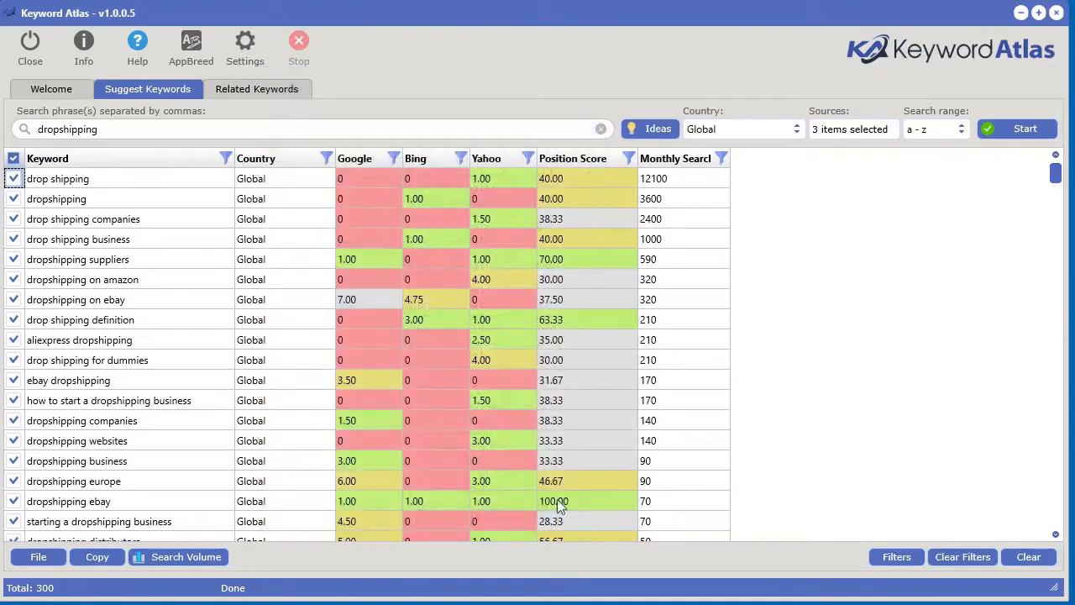
left_click(38, 557)
left_click_drag(520, 13, 595, 0)
left_click(115, 388)
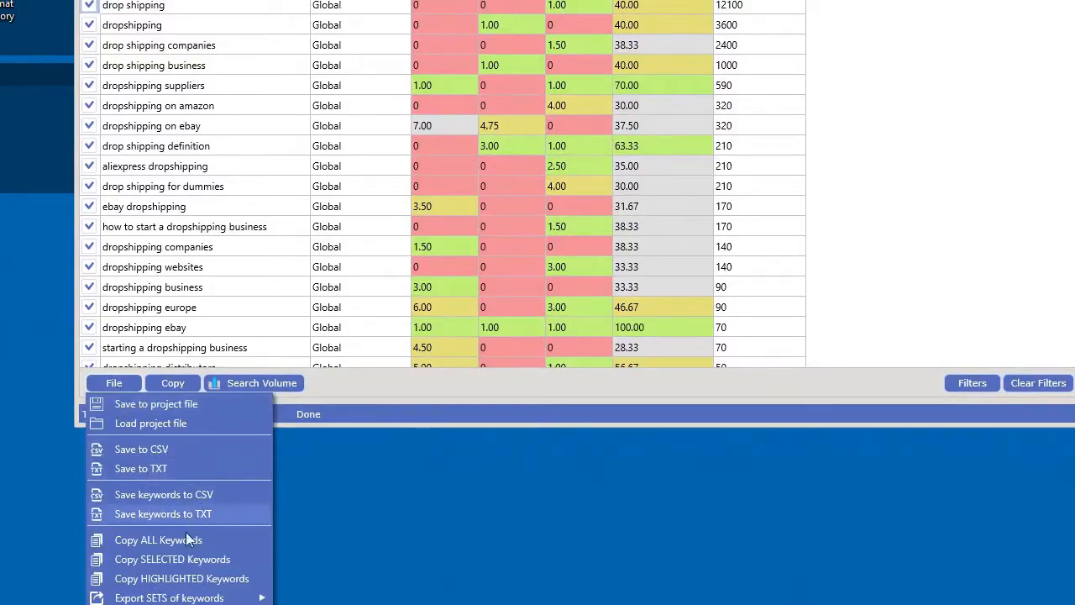
mouse_move(151, 596)
left_click(336, 596)
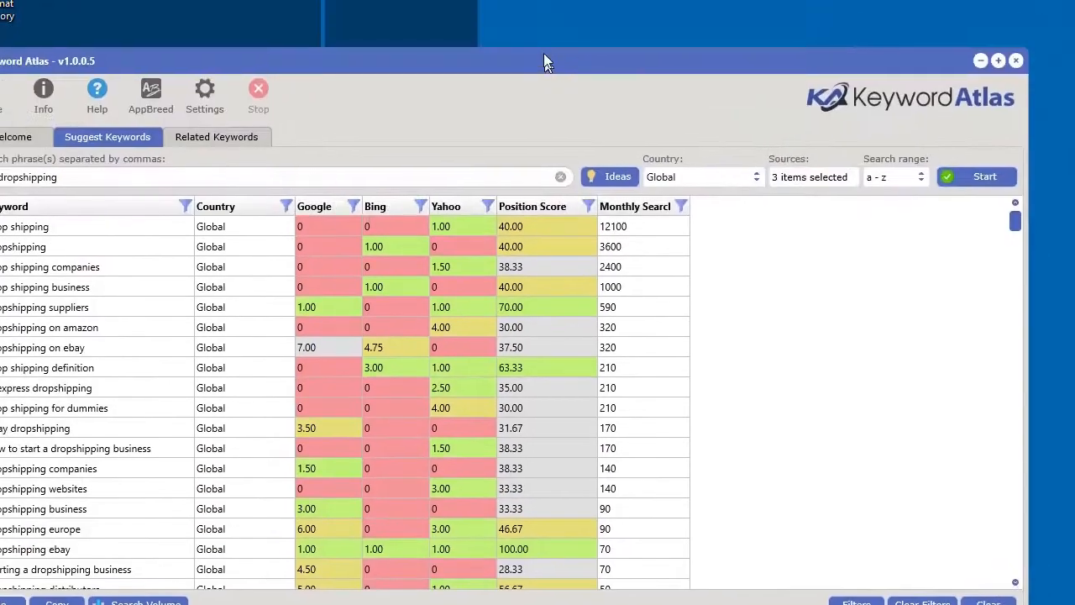
left_click_drag(543, 63, 585, 16)
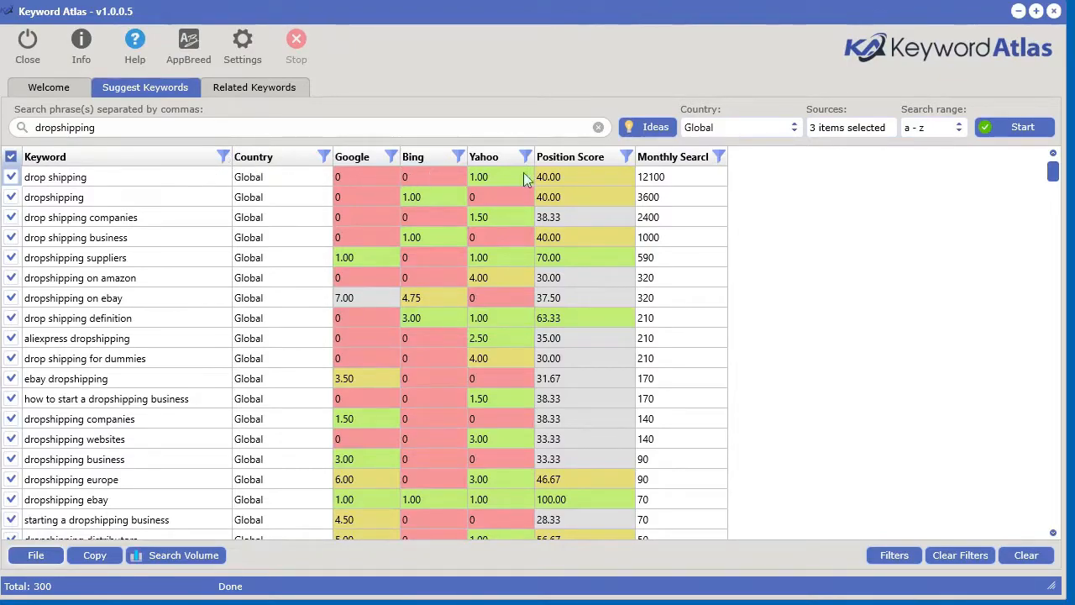
Step: Filter the suggested keywords to those with monthly searches greater than 5,000
left_click(719, 157)
scroll(786, 270, "down", 1)
scroll(784, 273, "down", 3)
scroll(765, 298, "up", 3)
left_click(668, 290)
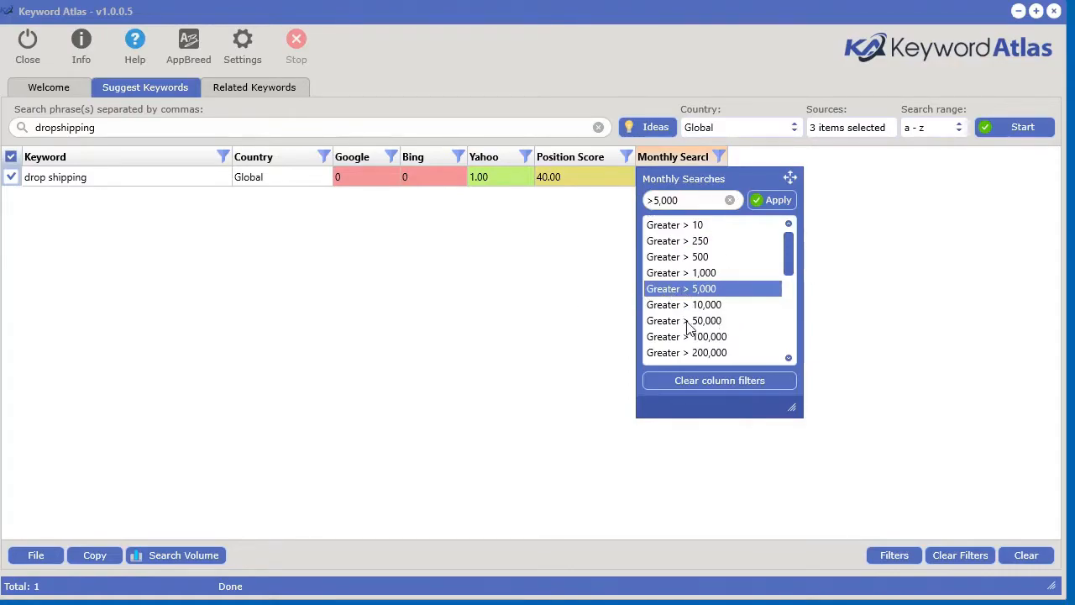
left_click(39, 555)
left_click(511, 300)
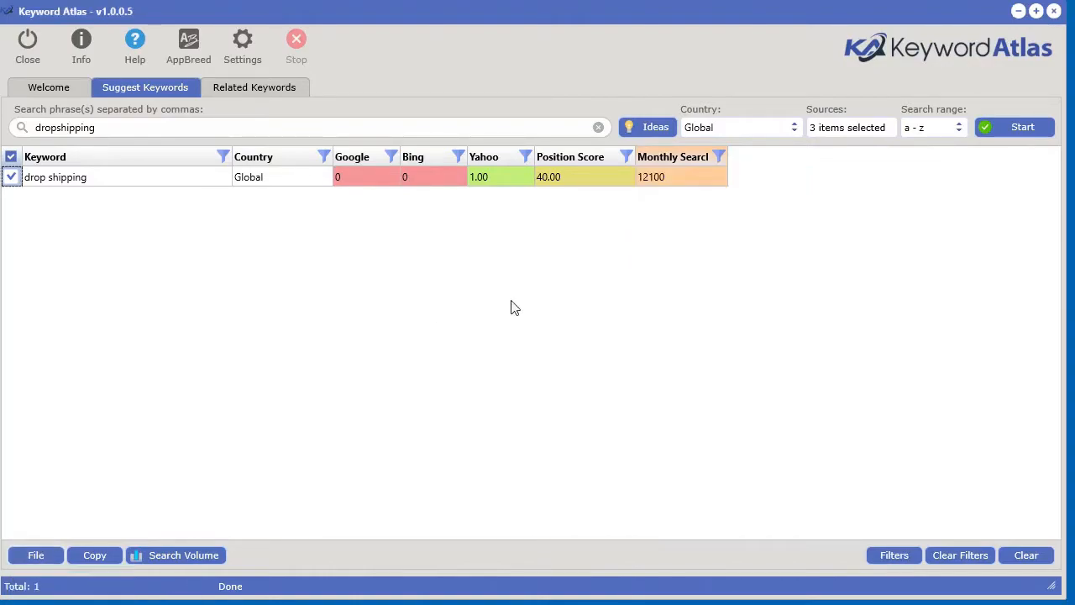
Step: Change the monthly searches filter to greater than 10,000, and clear the column's filters
left_click(719, 157)
left_click(698, 306)
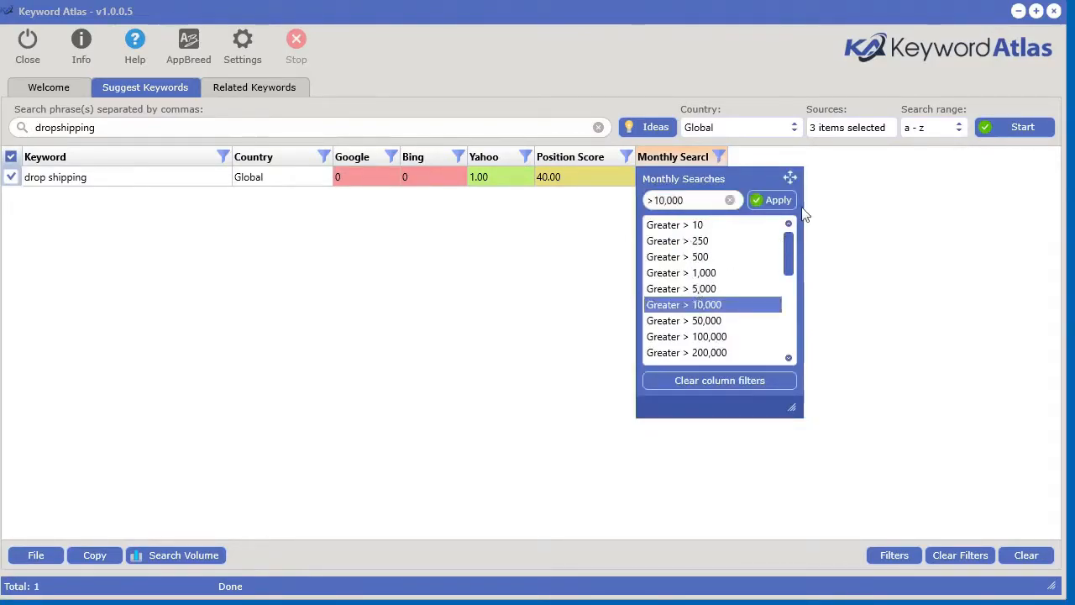
left_click(717, 382)
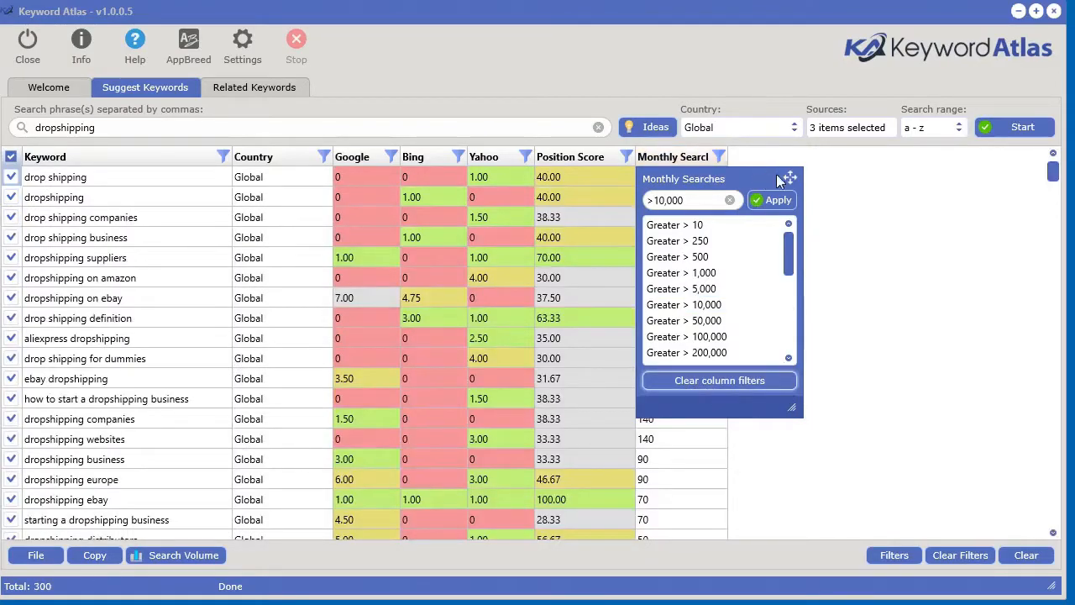
Step: Filter the suggested keywords to monthly searches greater than 100,000, and change the filter to greater than 1,000
left_click_drag(797, 176, 922, 172)
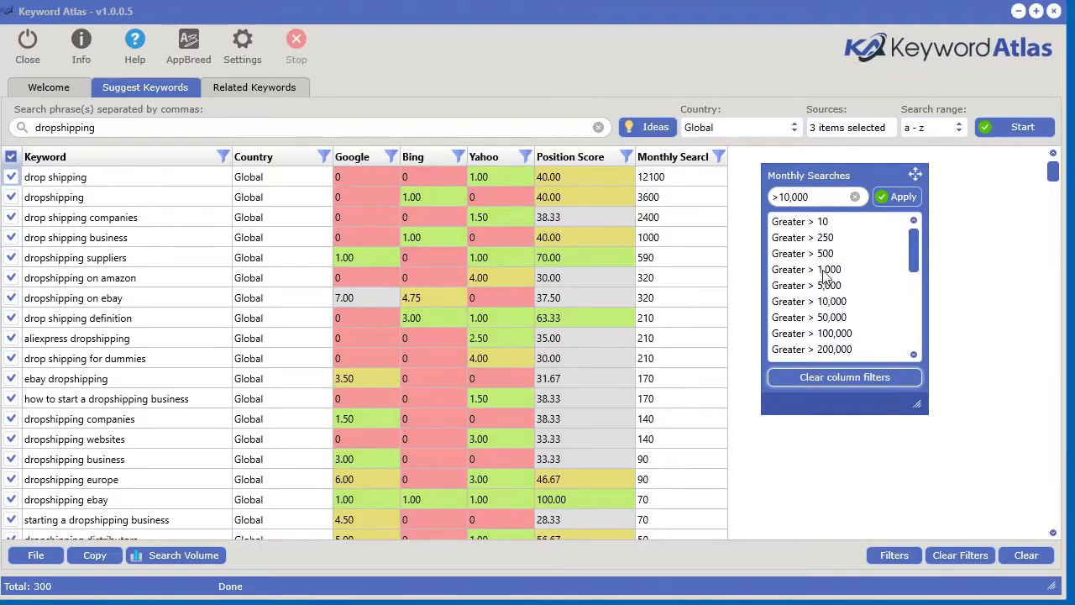
left_click(834, 335)
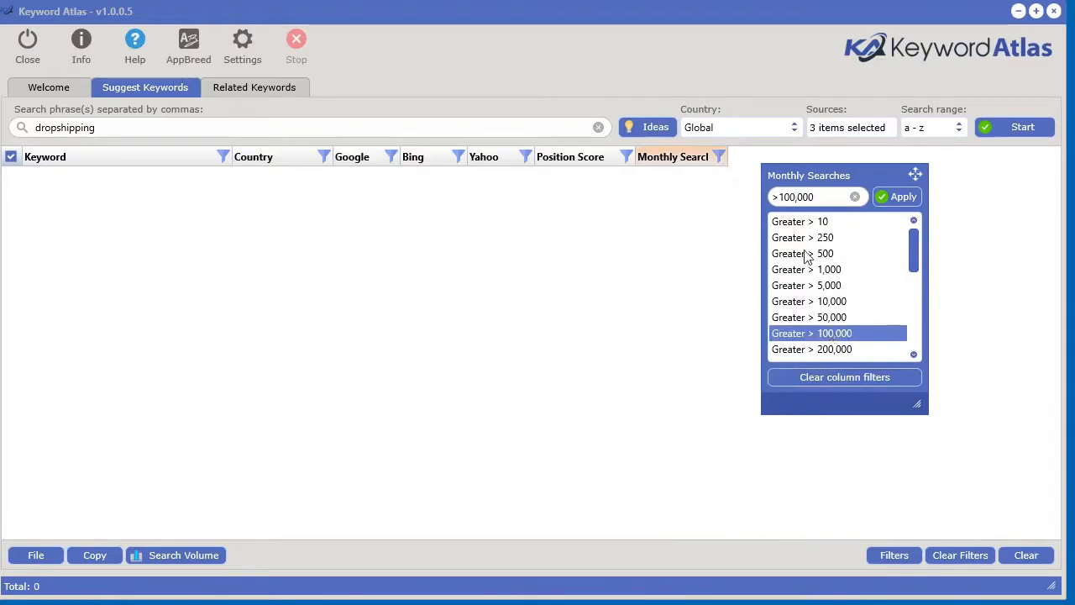
key("BackSpace")
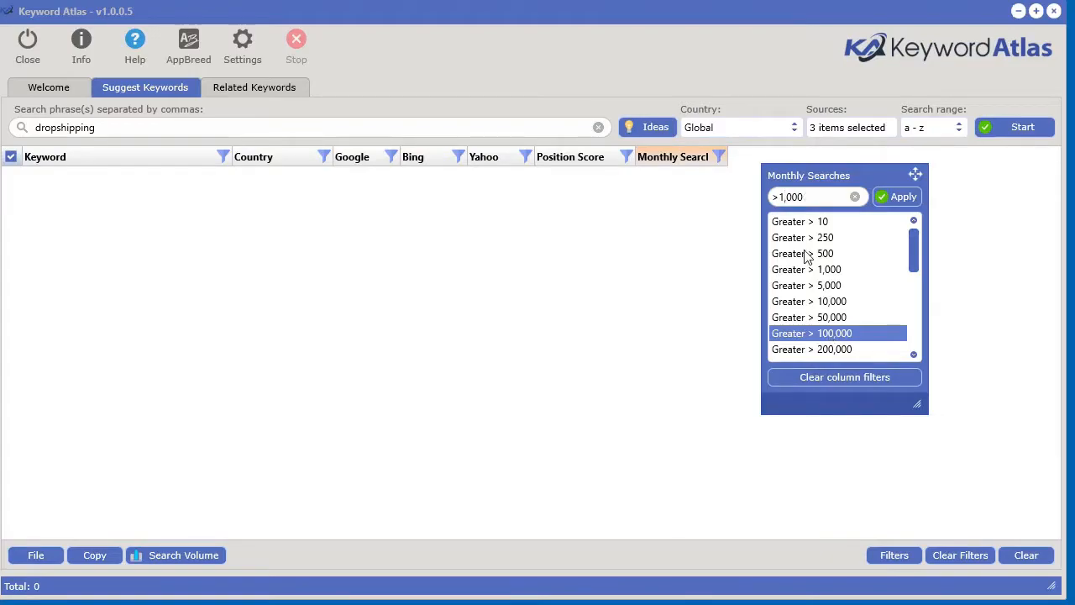
left_click(897, 196)
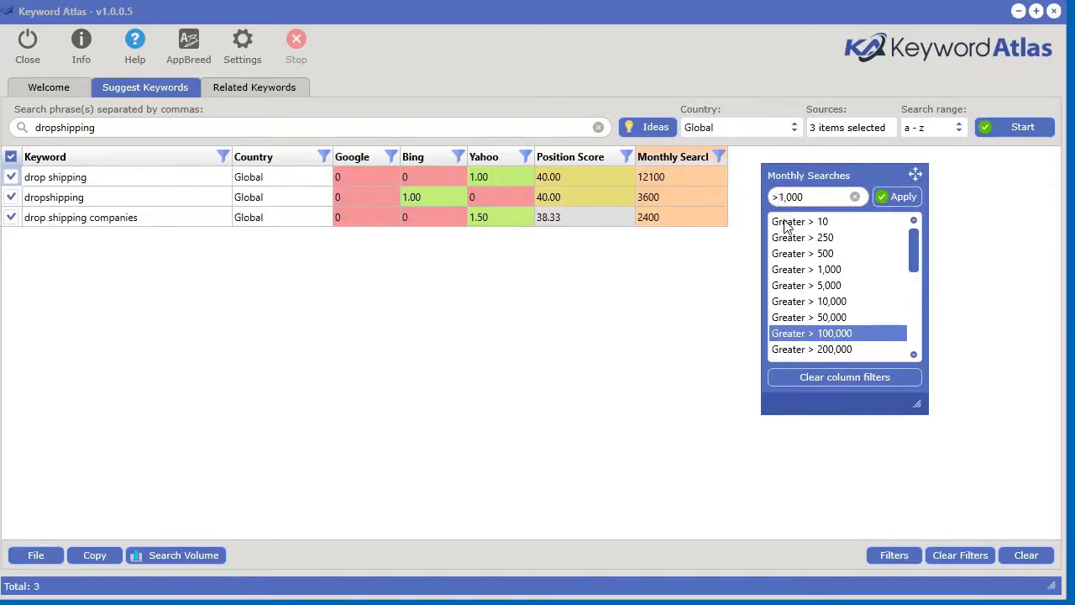
Step: Change the monthly searches filter to less than or equal to 1,000, and to strictly less than 1,000
type("=")
key("BackSpace")
key("BackSpace")
type("<=")
key("Return")
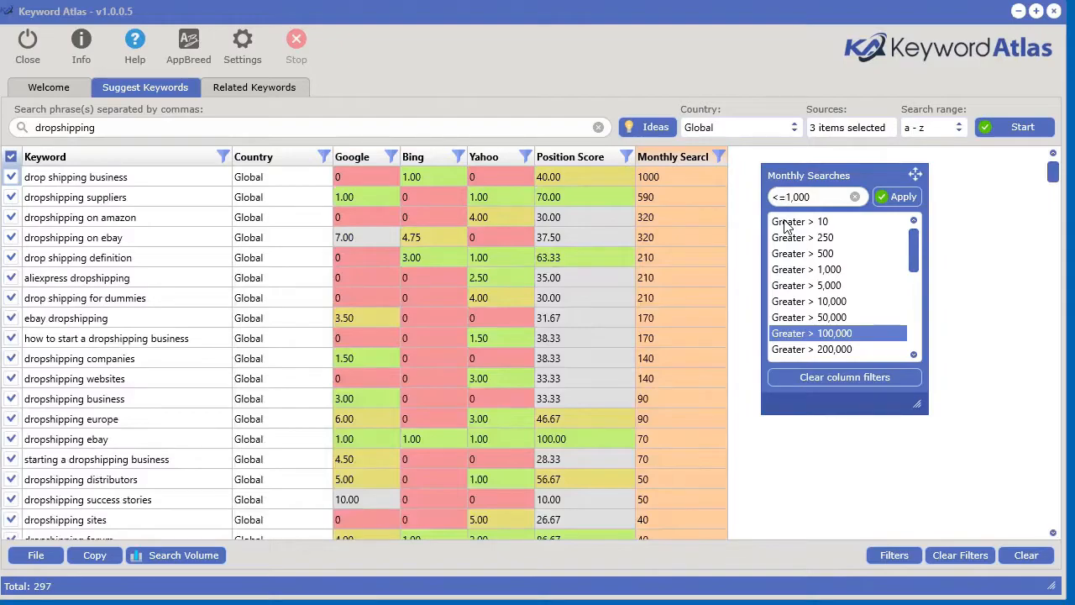
key("BackSpace")
key("Return")
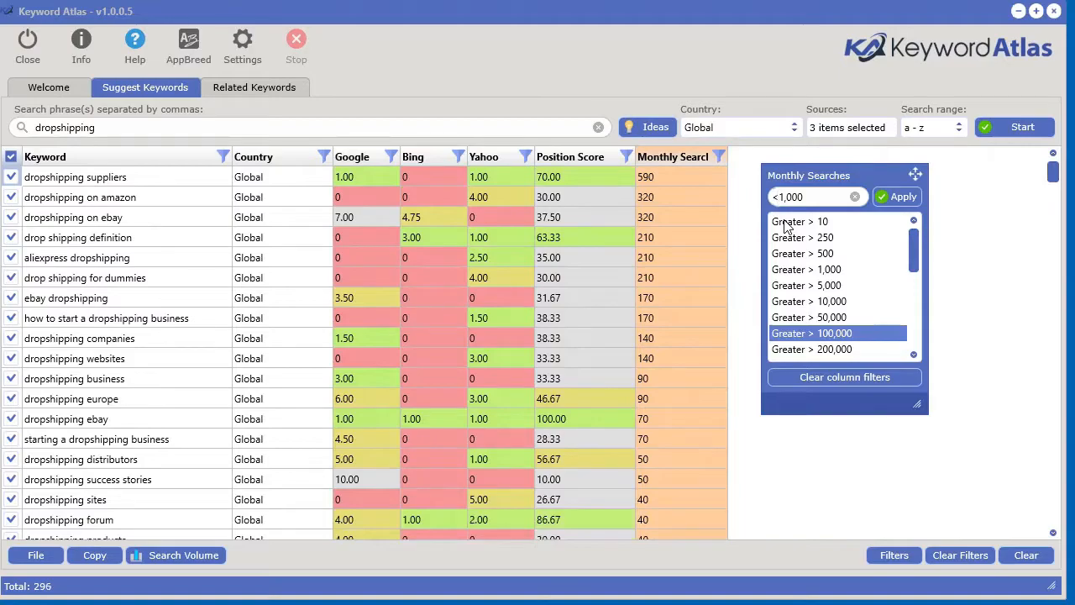
Step: Set the monthly searches filter to greater than 5,000 and apply it
key("BackSpace")
type(">")
key("Delete")
type("5")
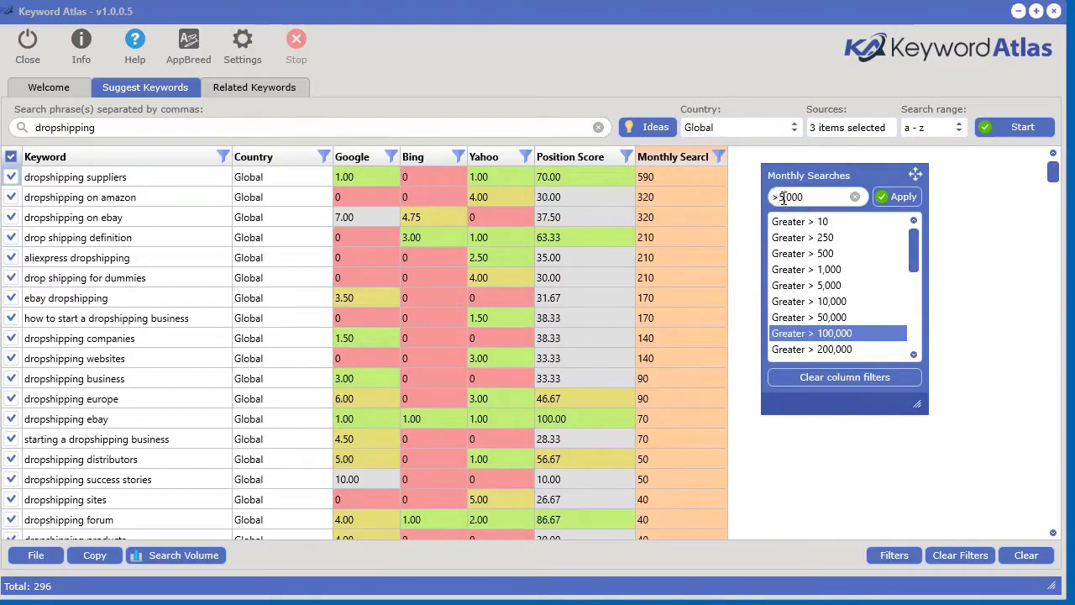
left_click(897, 198)
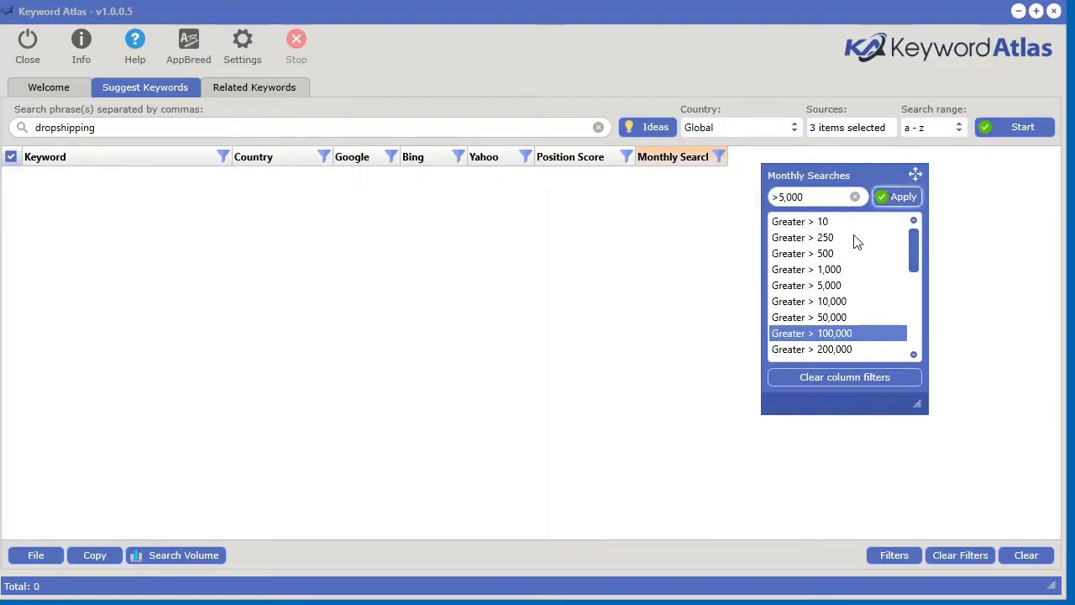
Step: Open the Filters dialog beside the main window, and clear the Monthly Searches column's filters
left_click(895, 555)
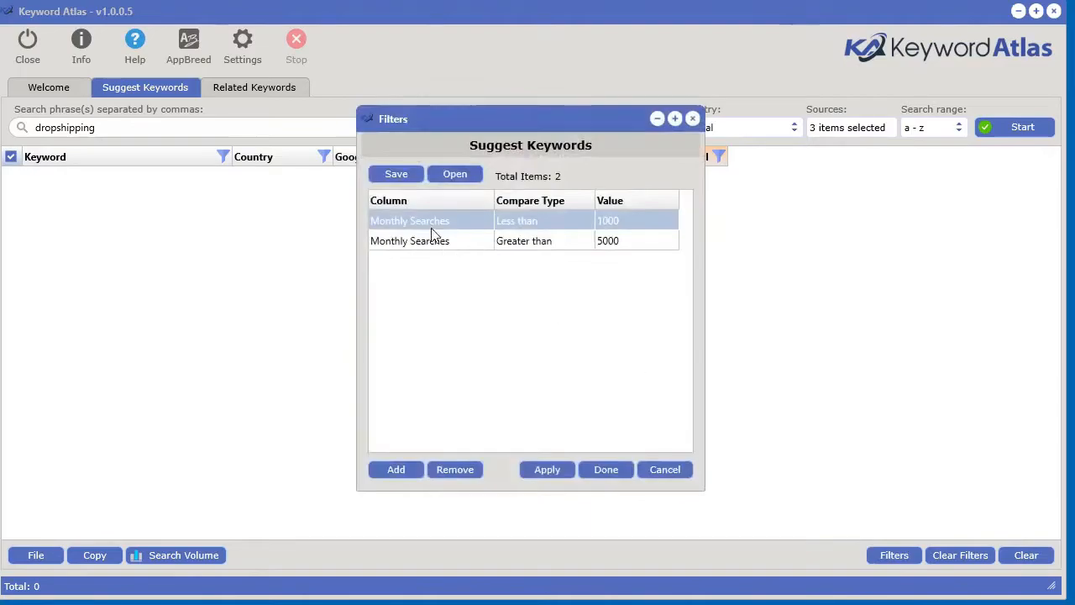
left_click_drag(522, 122, 995, 129)
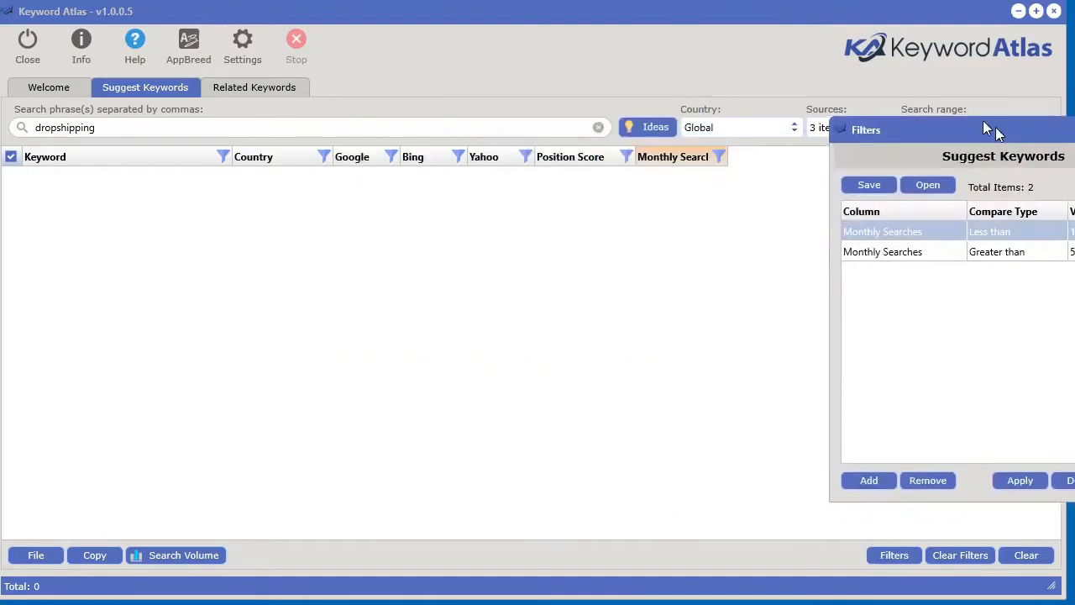
left_click_drag(800, 13, 556, 21)
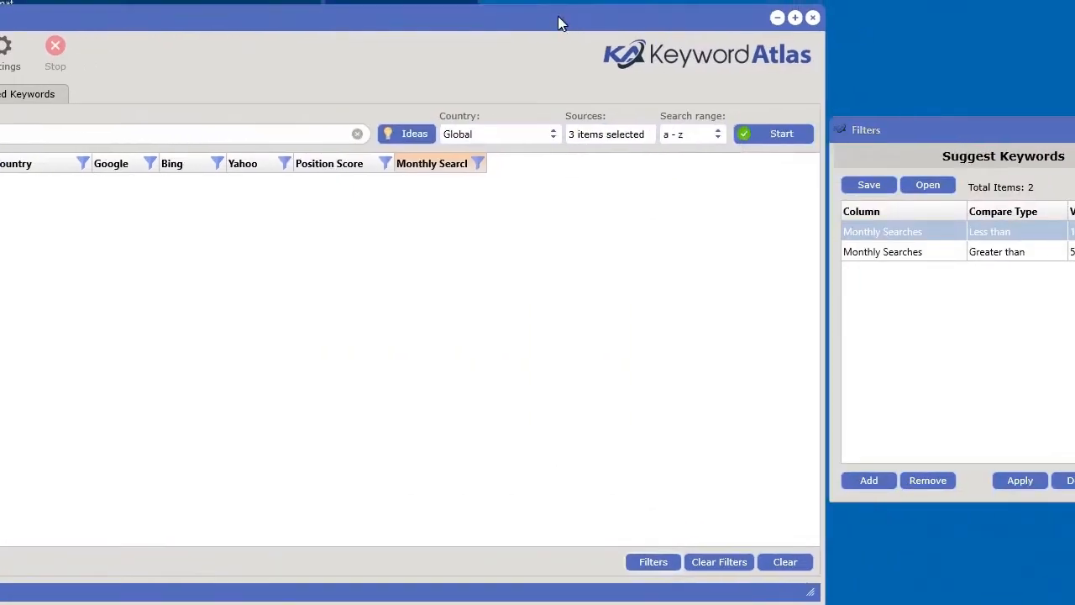
left_click(474, 164)
left_click(482, 388)
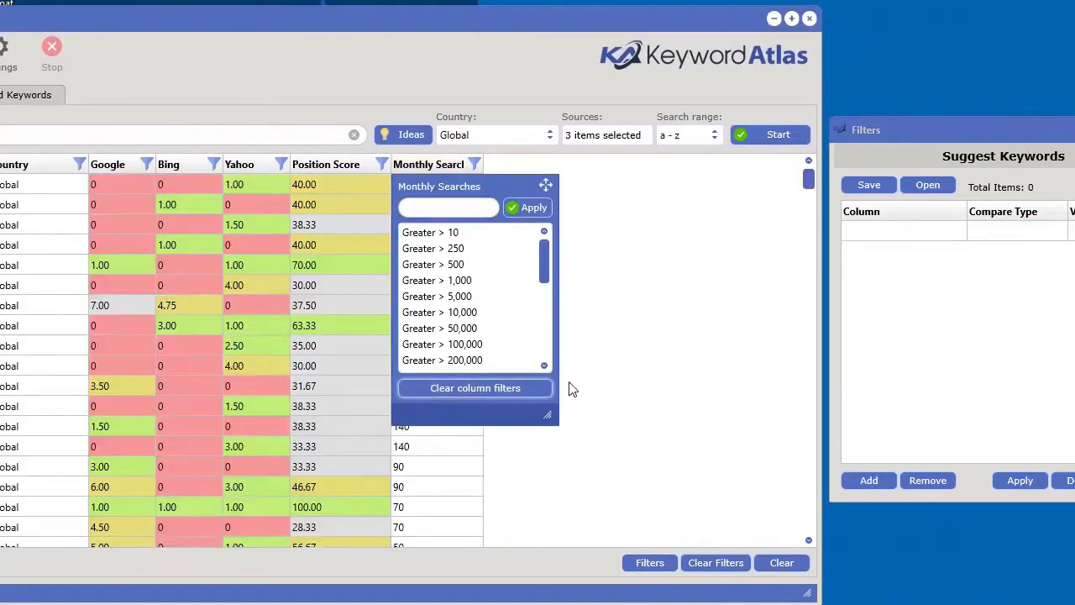
Step: Filter monthly searches to greater than 1,000 with the Filters dialog kept in view, and clear all filters
left_click(433, 280)
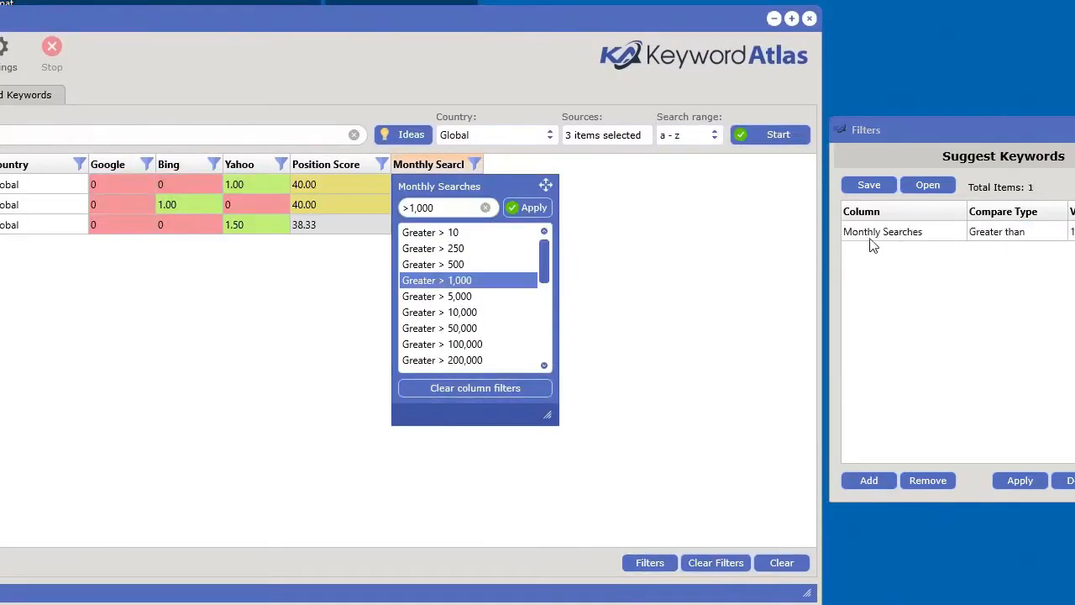
left_click_drag(976, 126, 827, 152)
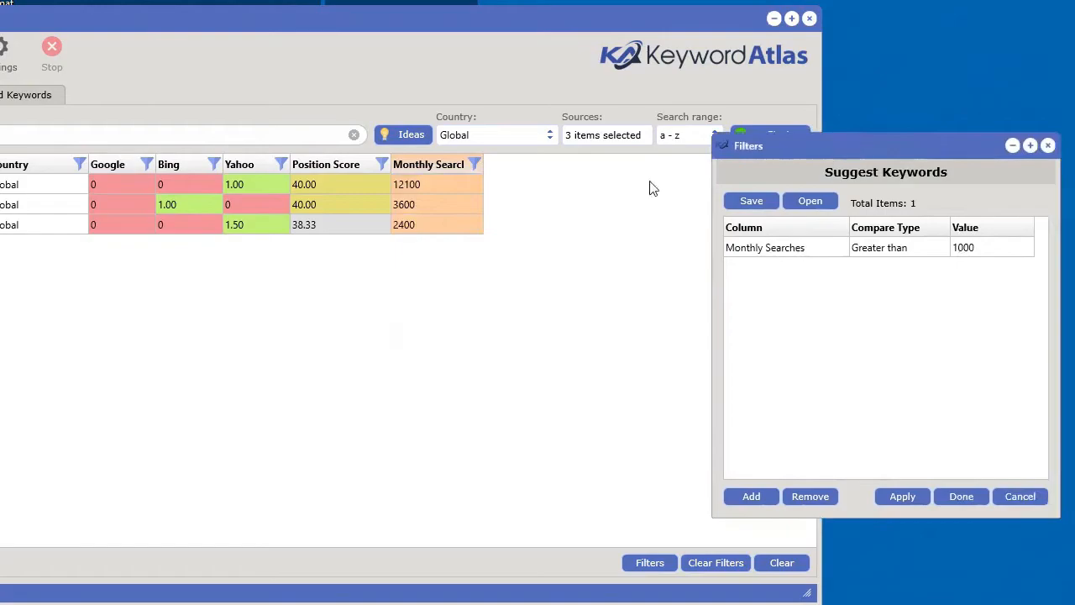
left_click_drag(490, 20, 736, 17)
left_click_drag(832, 148, 823, 88)
left_click(721, 161)
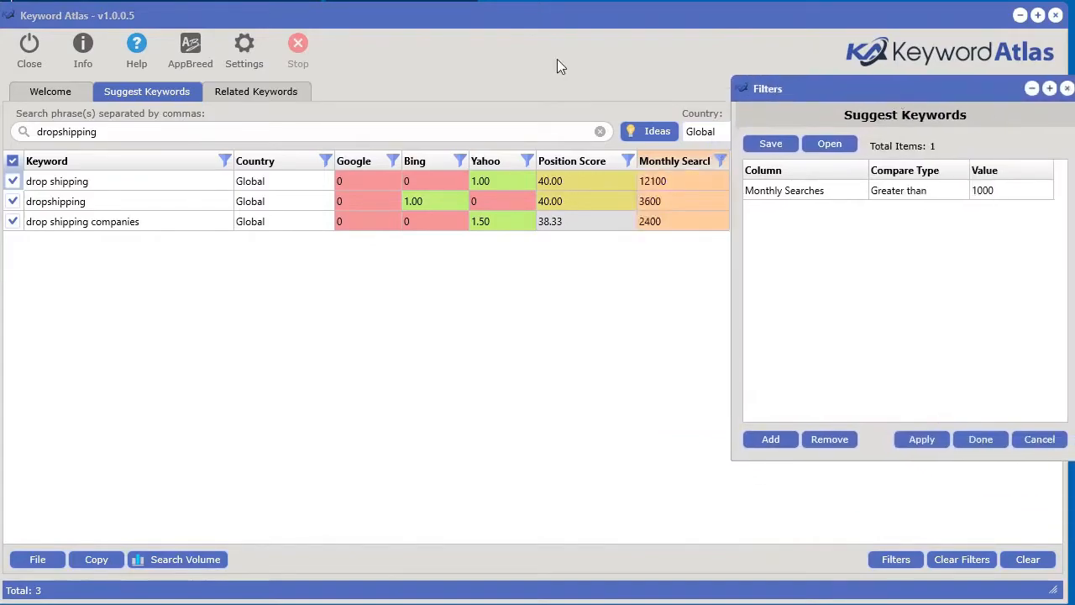
left_click(968, 559)
left_click_drag(897, 90, 1055, 136)
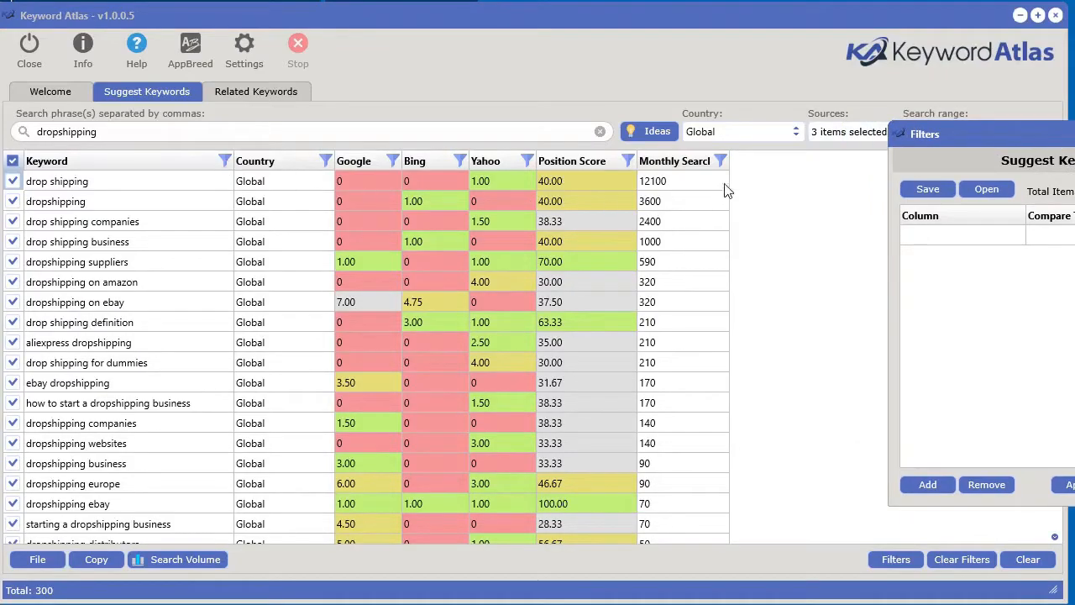
Step: Filter the Keyword column to entries containing "comp"
left_click(629, 161)
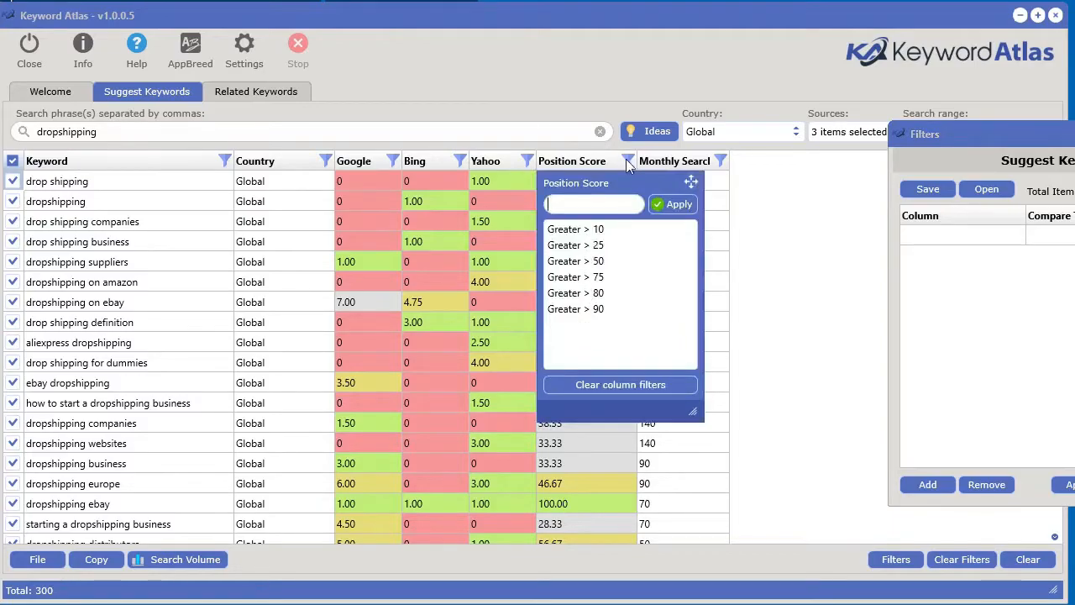
left_click(423, 82)
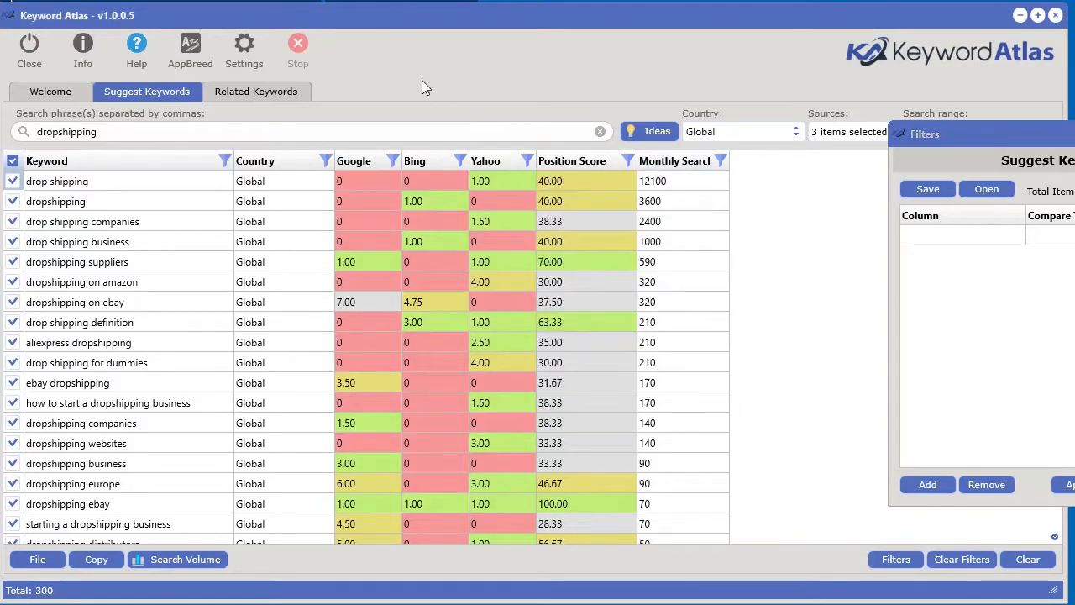
left_click(225, 161)
left_click(113, 199)
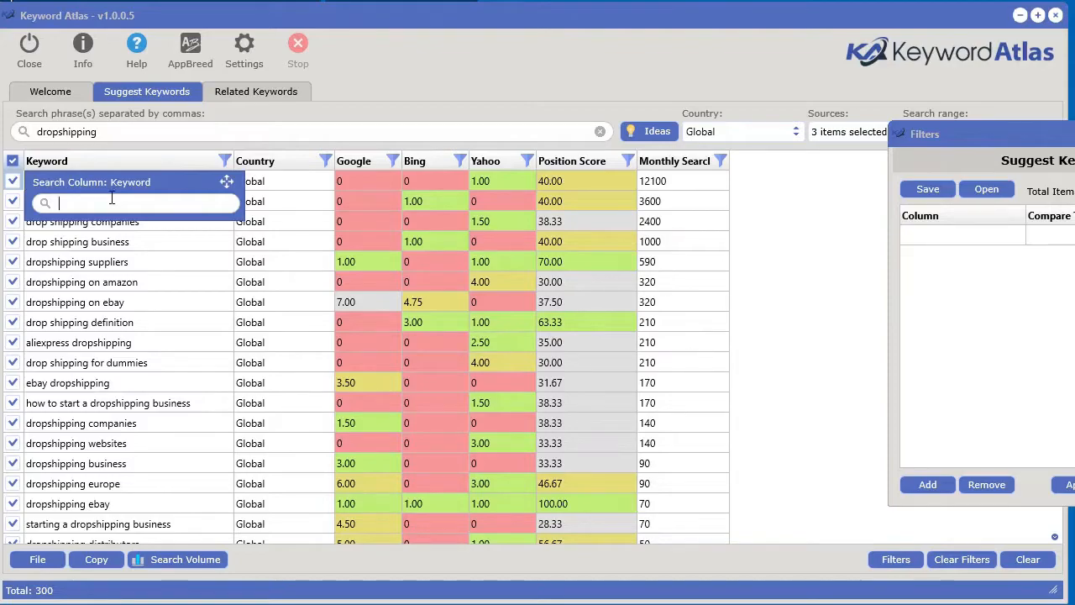
type("comp")
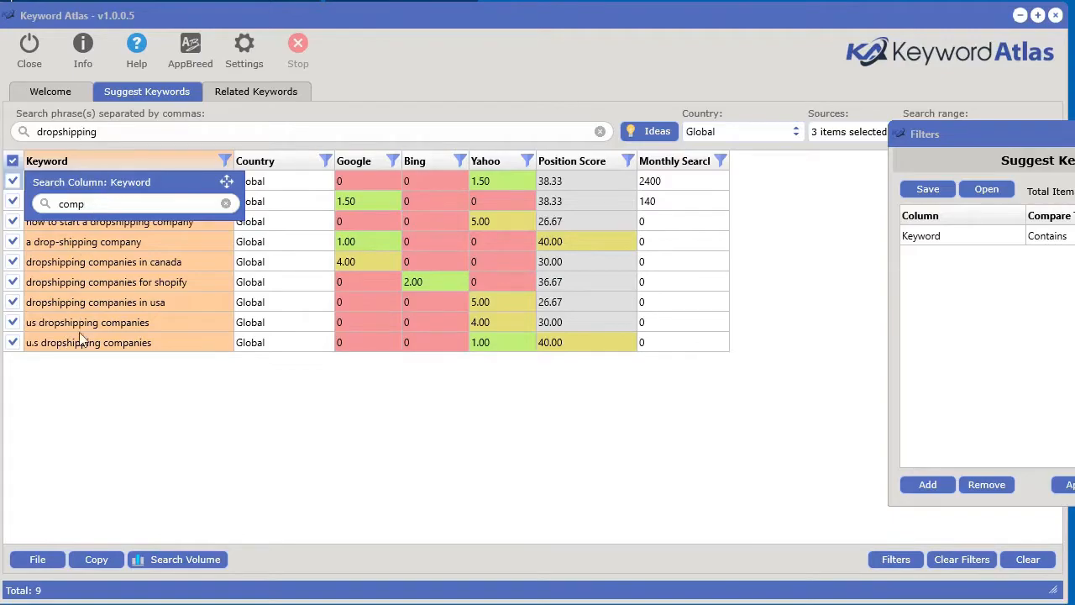
Step: Add a filter for monthly searches greater than 1,000 to the keyword filter
left_click_drag(1008, 134, 971, 140)
left_click(720, 160)
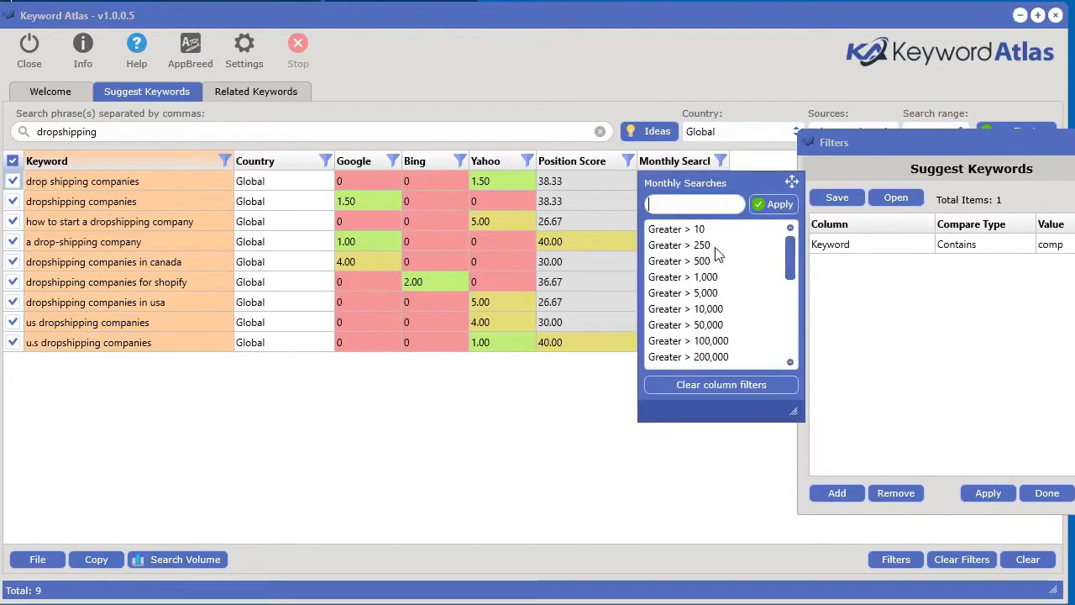
left_click(708, 278)
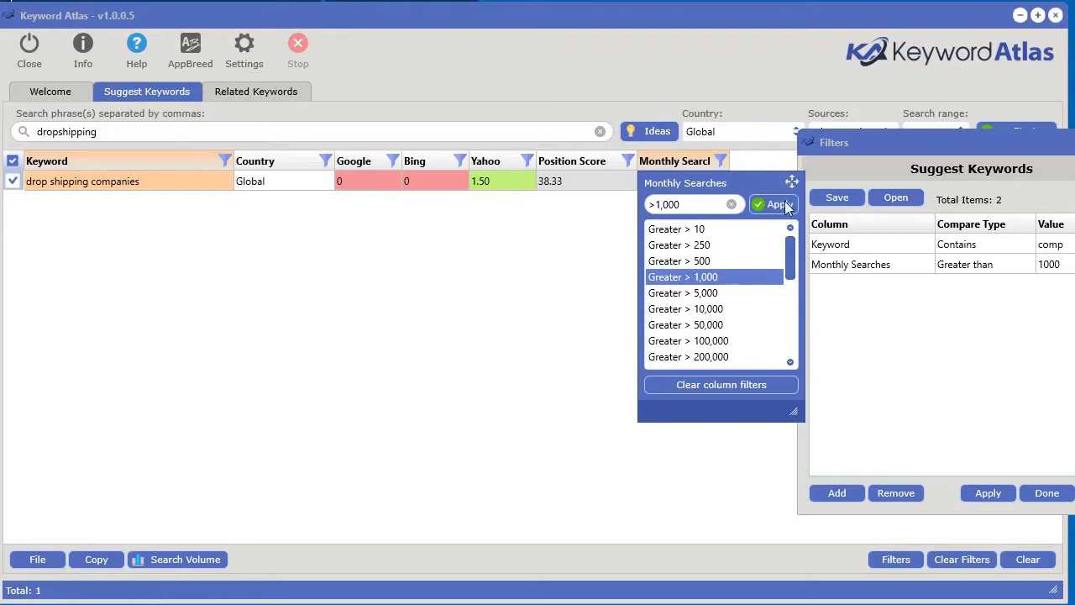
Step: Save the current filters as suggest-keywords-filters.skdf in the KeywordAtlas folder
left_click(914, 148)
left_click_drag(912, 141, 565, 138)
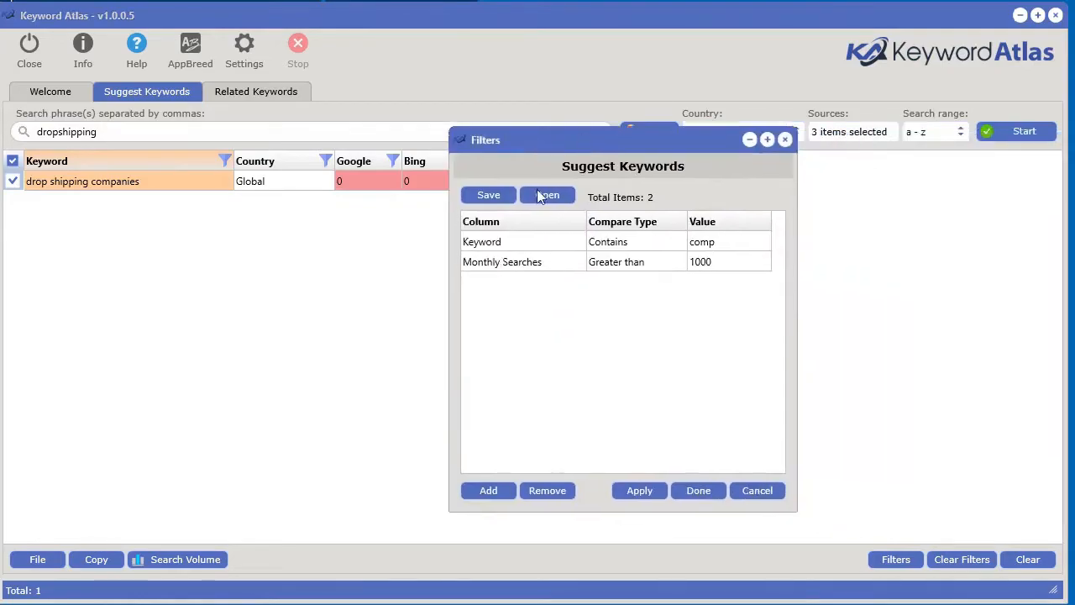
left_click(493, 197)
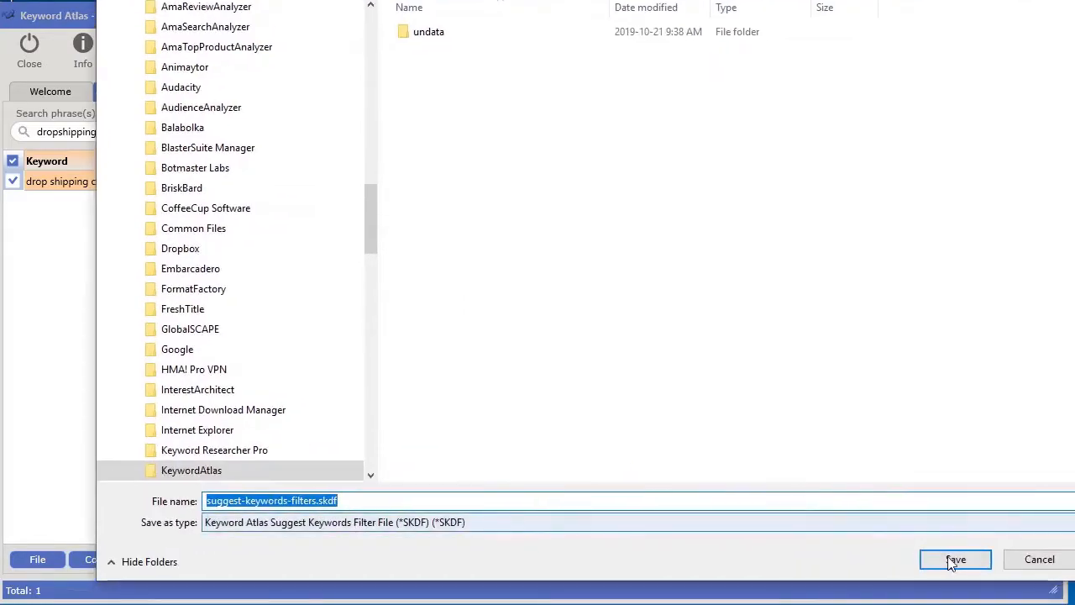
left_click(954, 561)
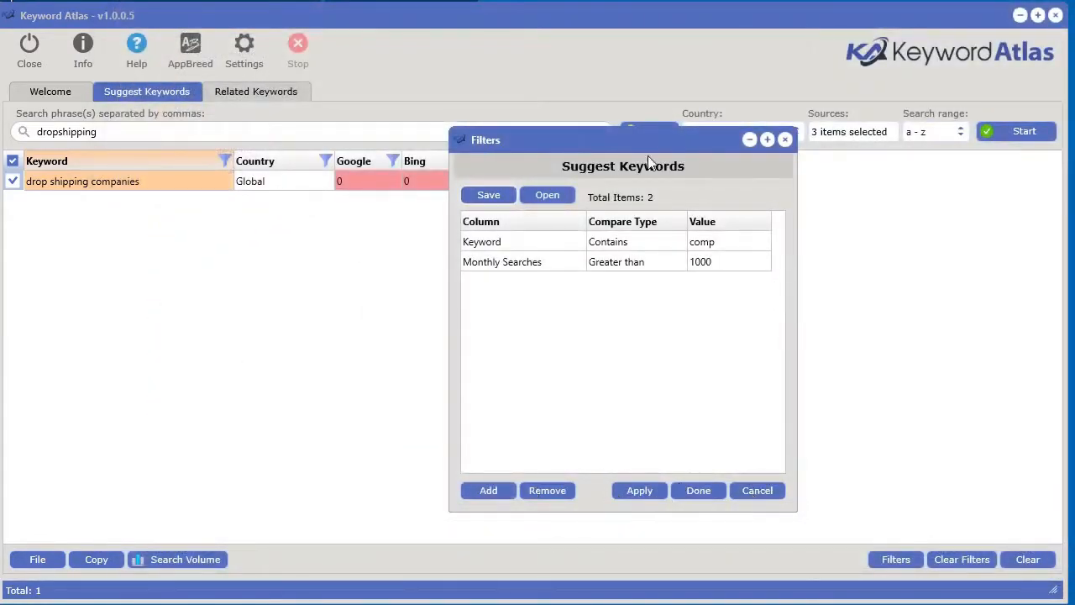
Step: Clear all filters and load the saved filter file suggest-keywords-filters.skdf
left_click(962, 560)
left_click_drag(655, 139, 1074, 168)
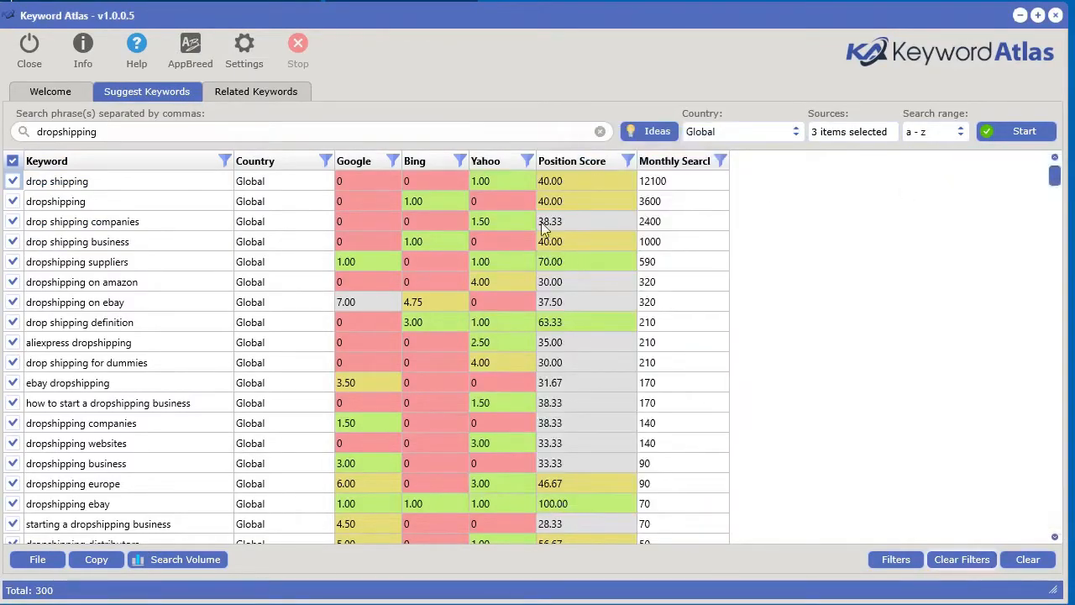
right_click(413, 227)
mouse_move(533, 371)
left_click(687, 391)
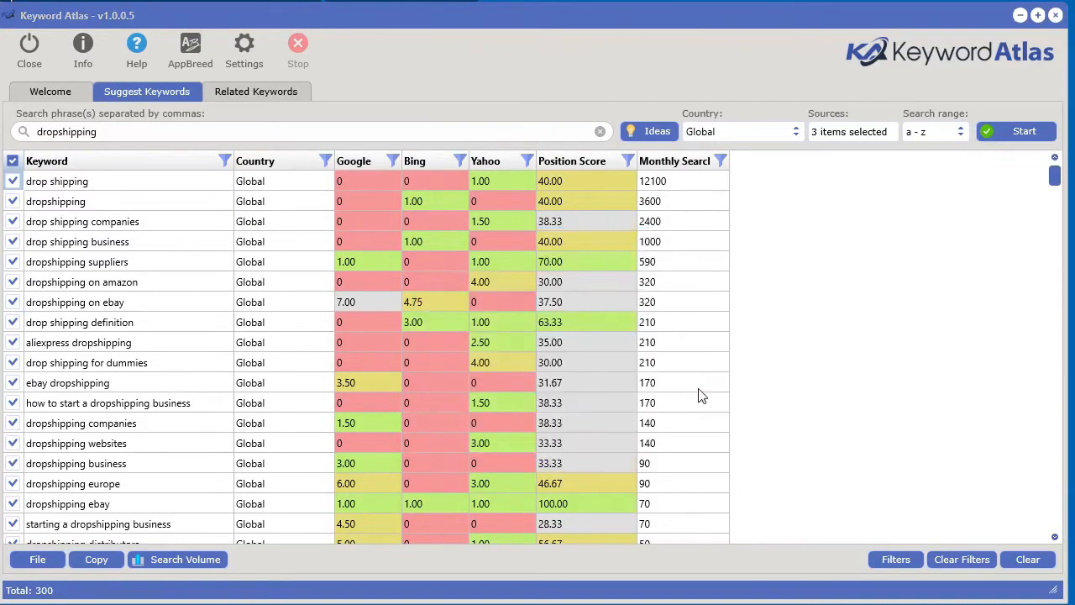
double_click(391, 162)
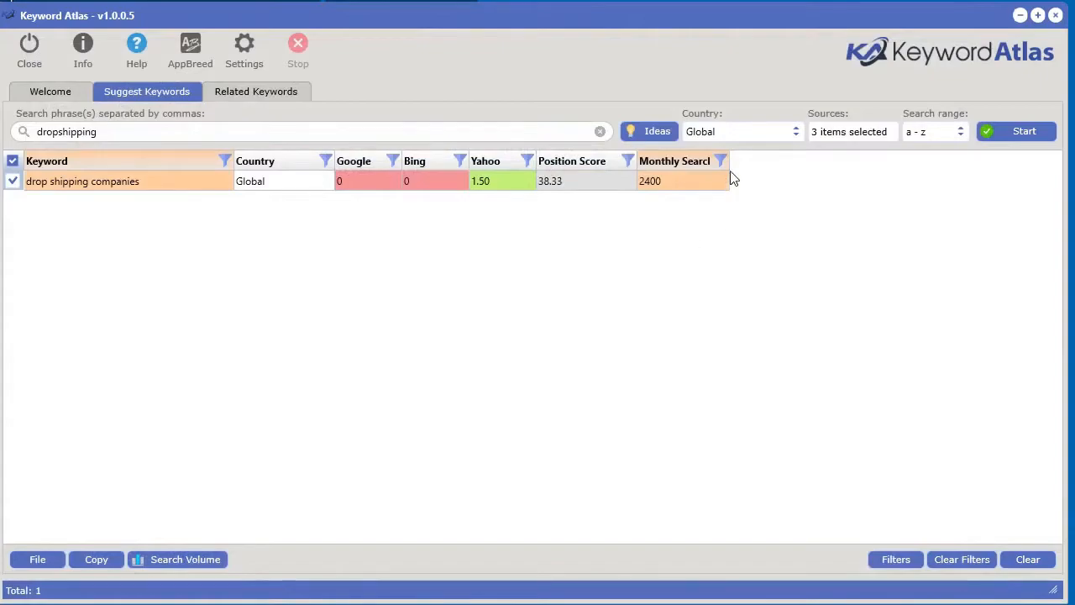
Step: Check the Keyword column's filter and the Filters dialog, and clear all filters
left_click(224, 161)
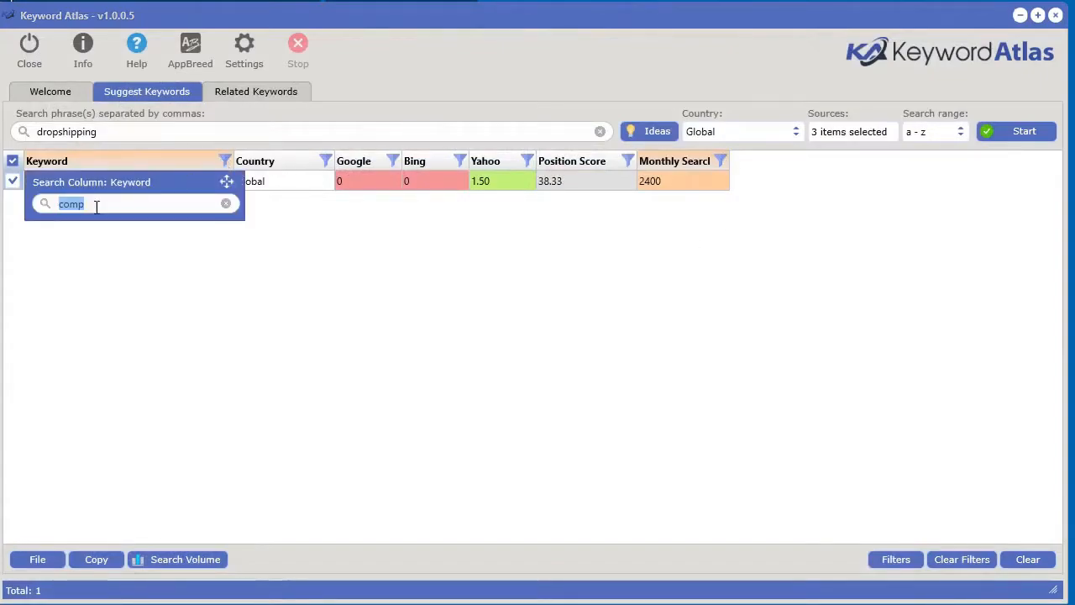
left_click(903, 563)
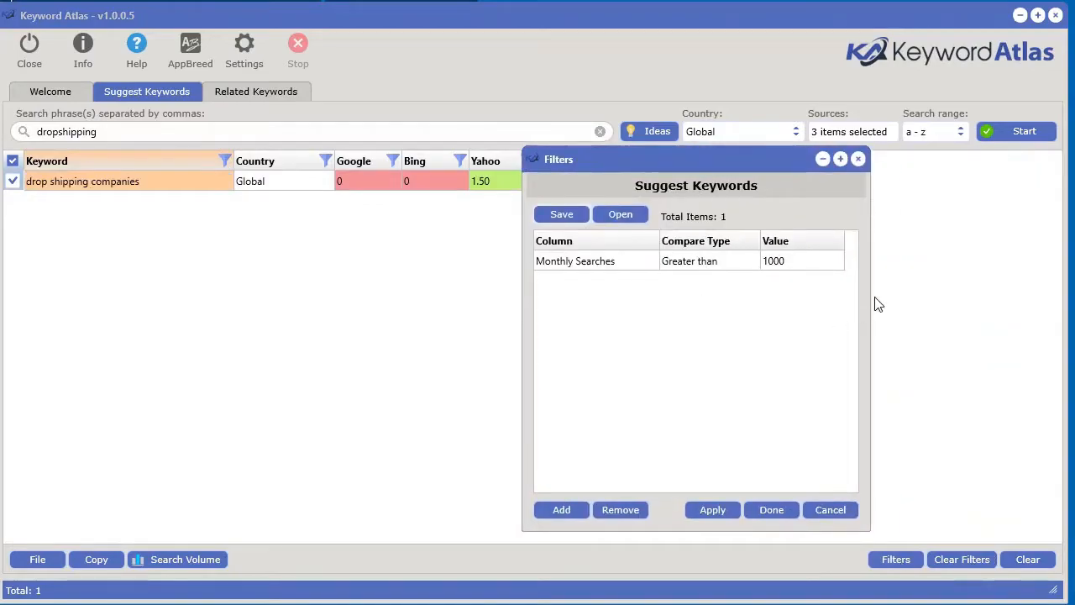
left_click(854, 163)
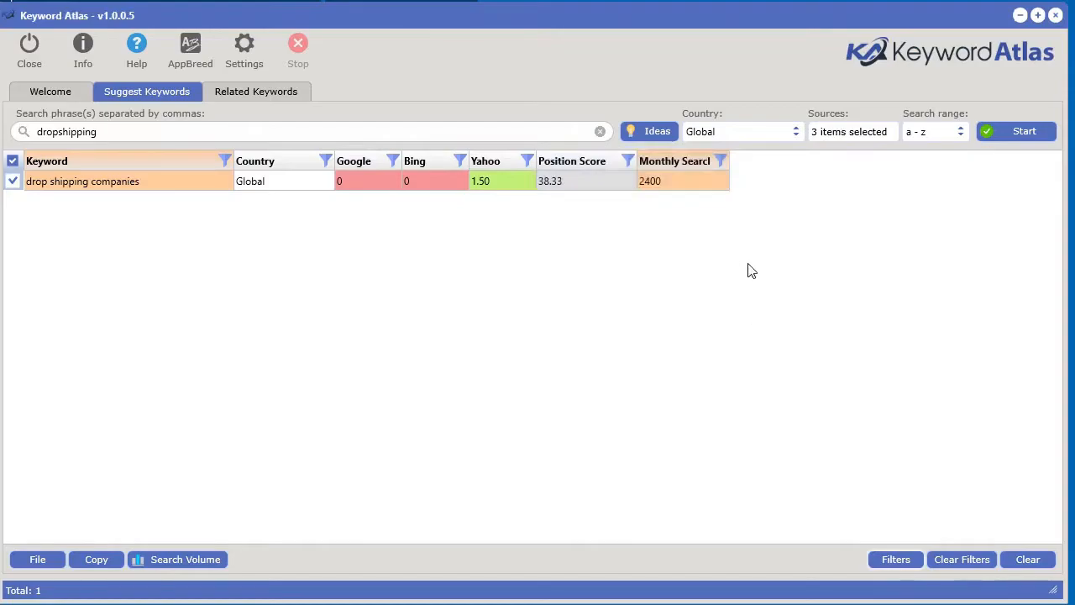
left_click(962, 560)
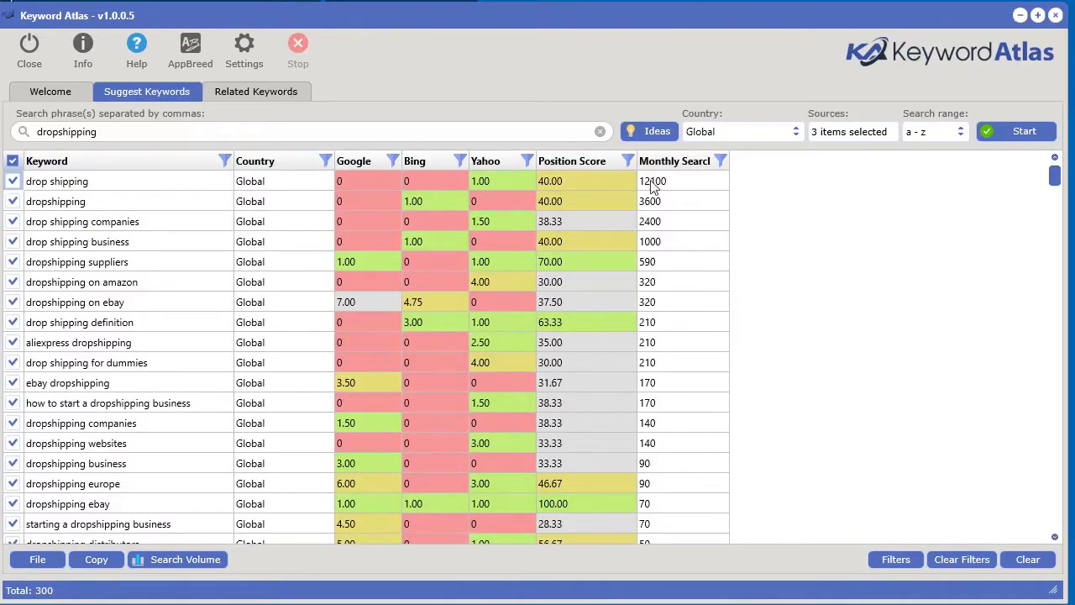
Step: Sort the suggested keywords by position score in descending order, and select the monthly searches cell of "dropshipping suppliers"
left_click(597, 165)
left_click(588, 164)
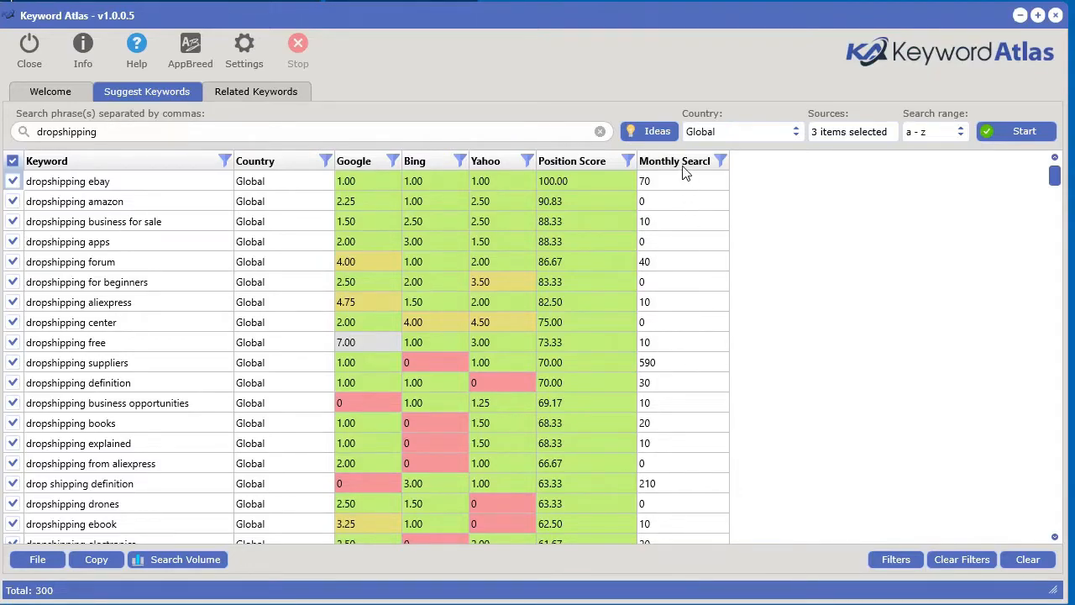
left_click(687, 362)
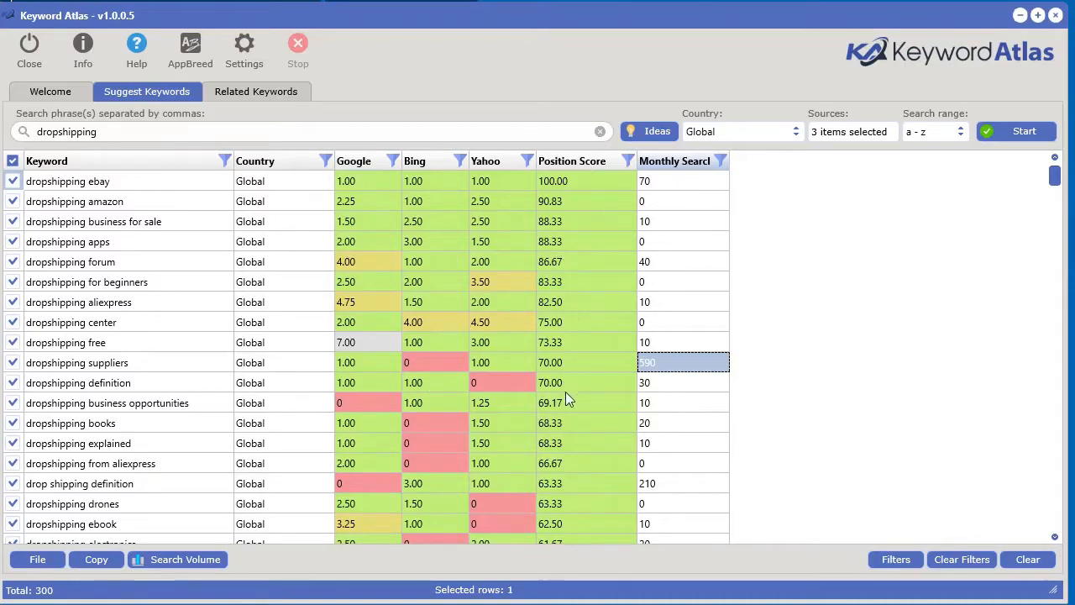
Step: Review the list of selected keyword sources and select the position score cell of "dropshipping ebay"
left_click(843, 135)
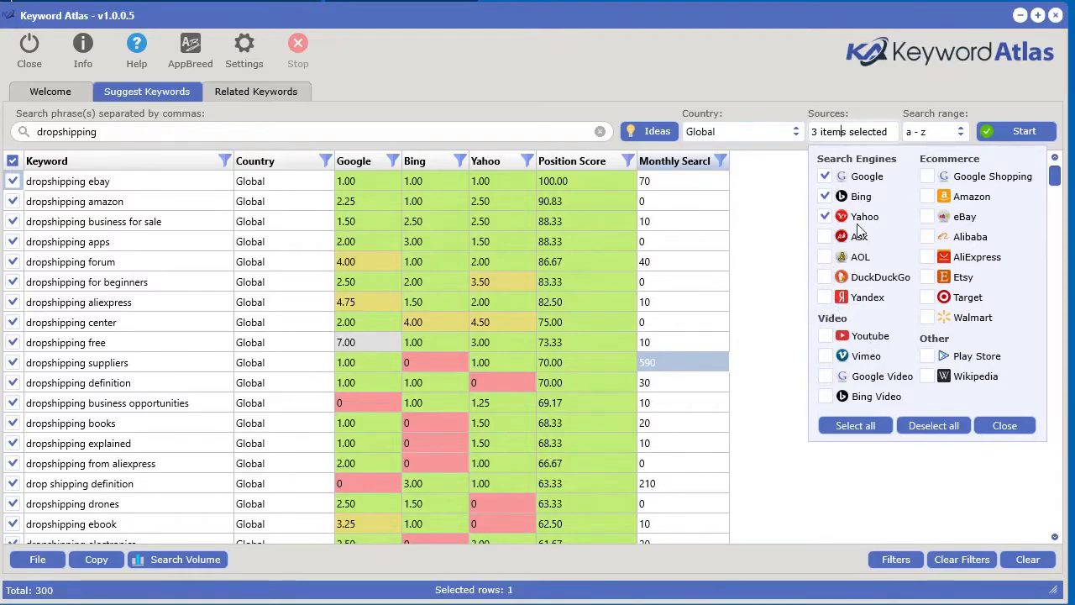
left_click(626, 188)
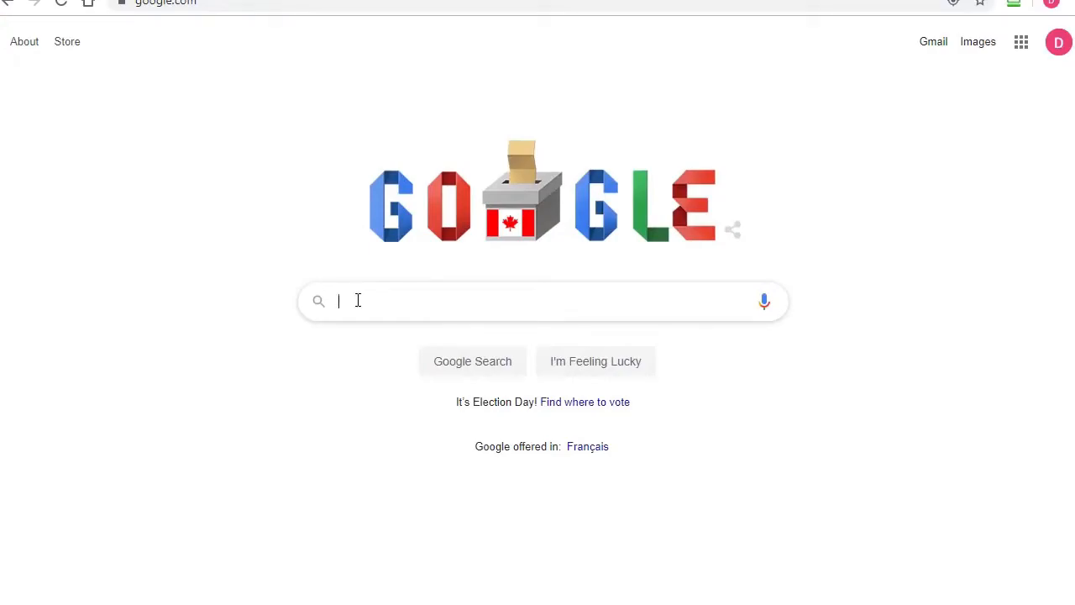
Step: Switch to Google in the browser and look up autocomplete suggestions for "dropshipping", "dropshipping a" and "dropshipping b"
type("drops")
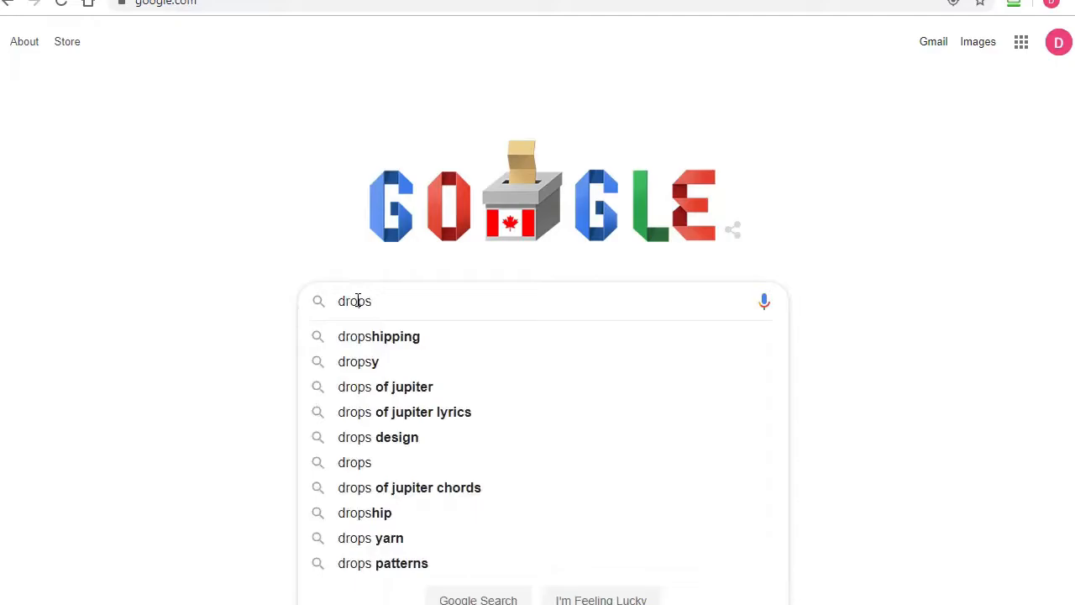
type("hippping")
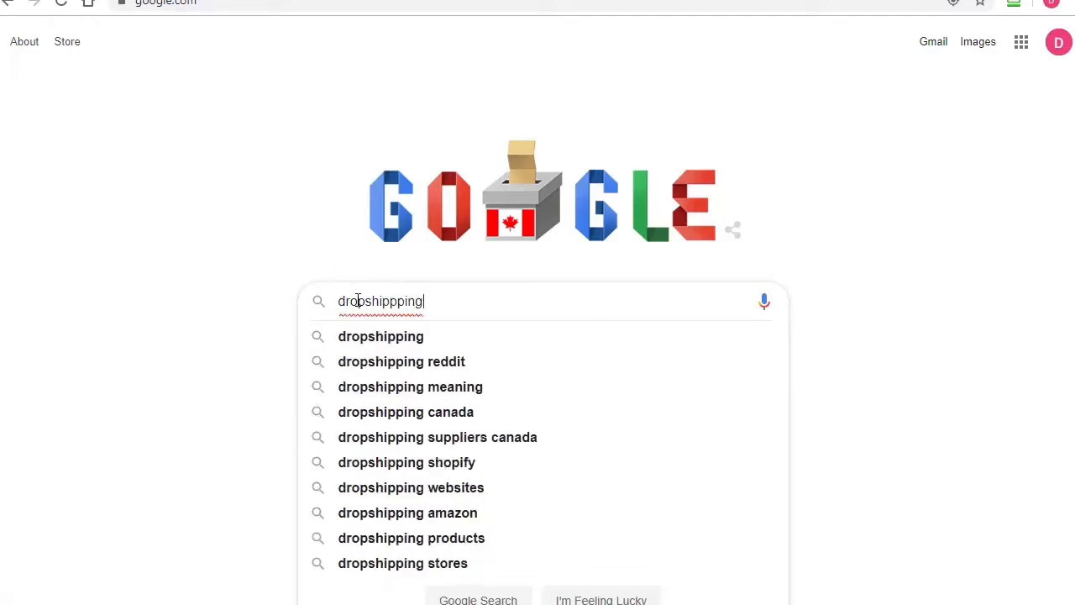
key("BackSpace")
key("BackSpace")
key("BackSpace")
key("BackSpace")
key("BackSpace")
type("ing a")
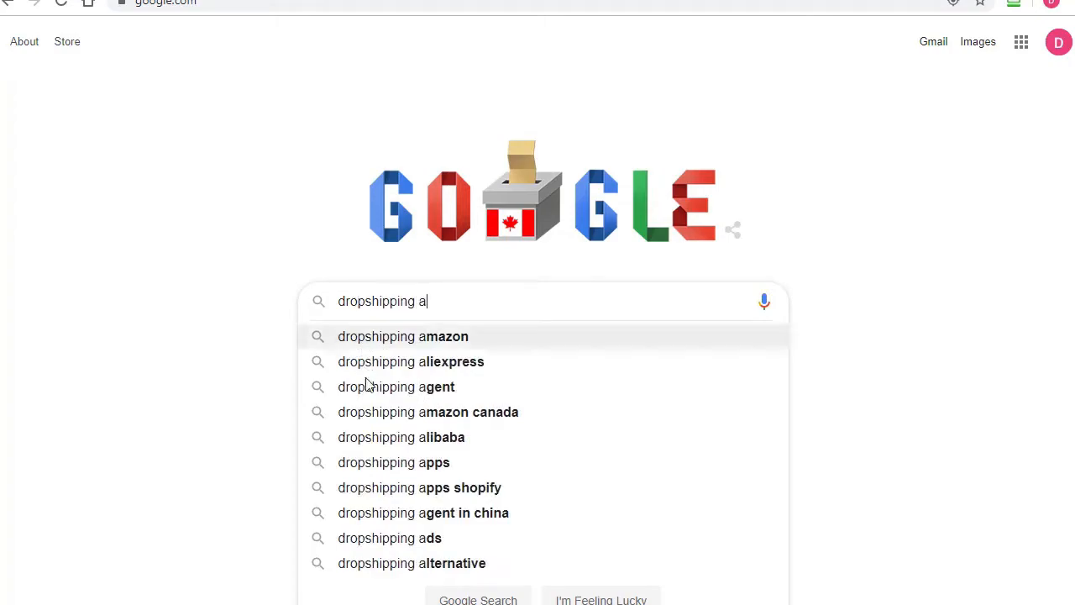
key("BackSpace")
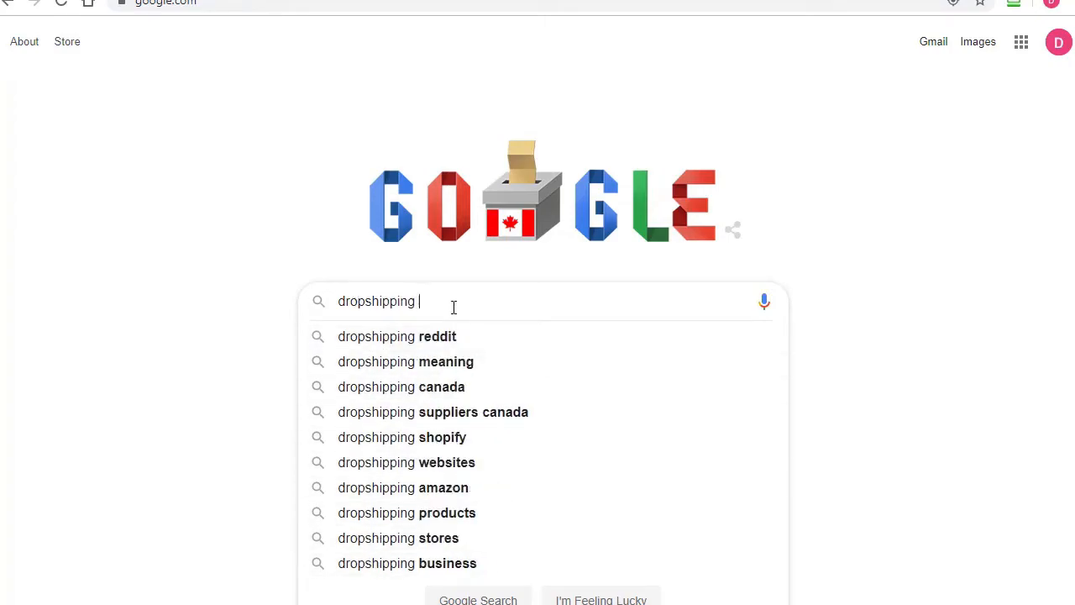
type("b")
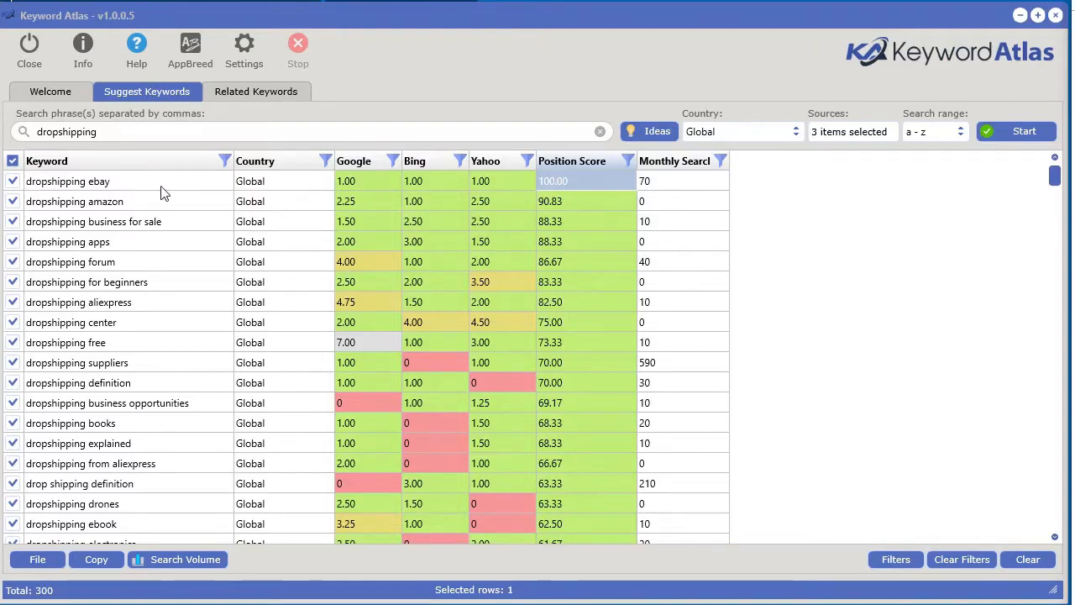
Step: Examine the Google, Bing and Yahoo positions and the position score of "dropshipping ebay" in Keyword Atlas
left_click(379, 186)
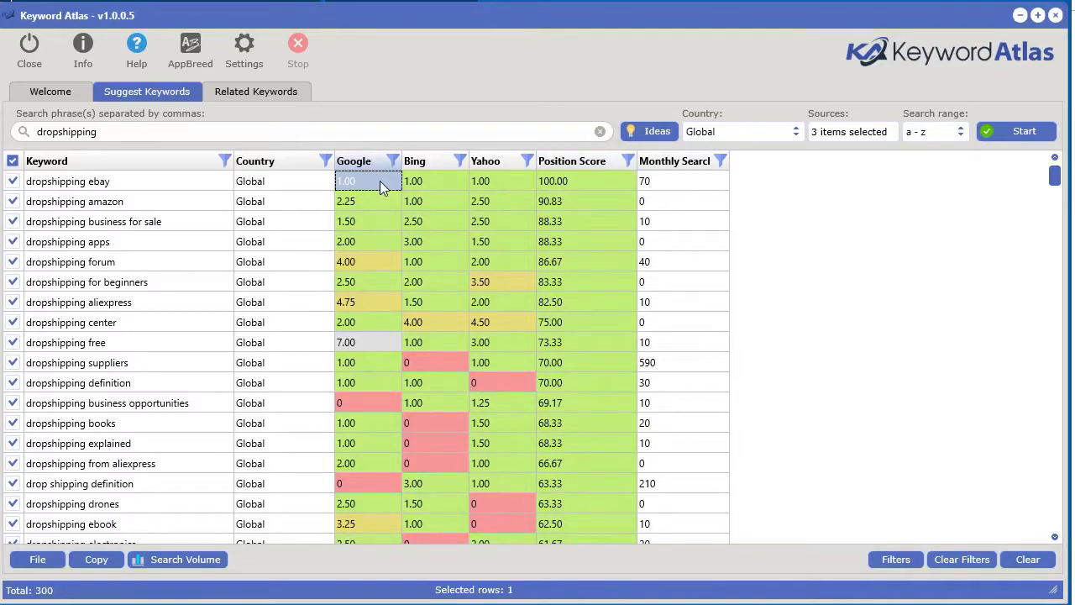
left_click(435, 179)
left_click(488, 178)
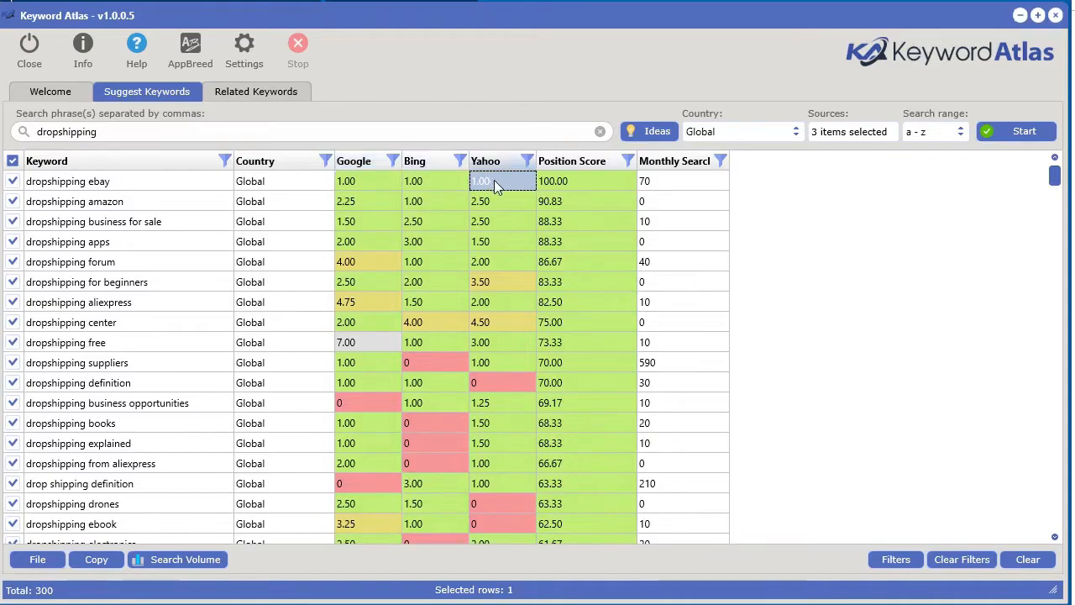
left_click(558, 183)
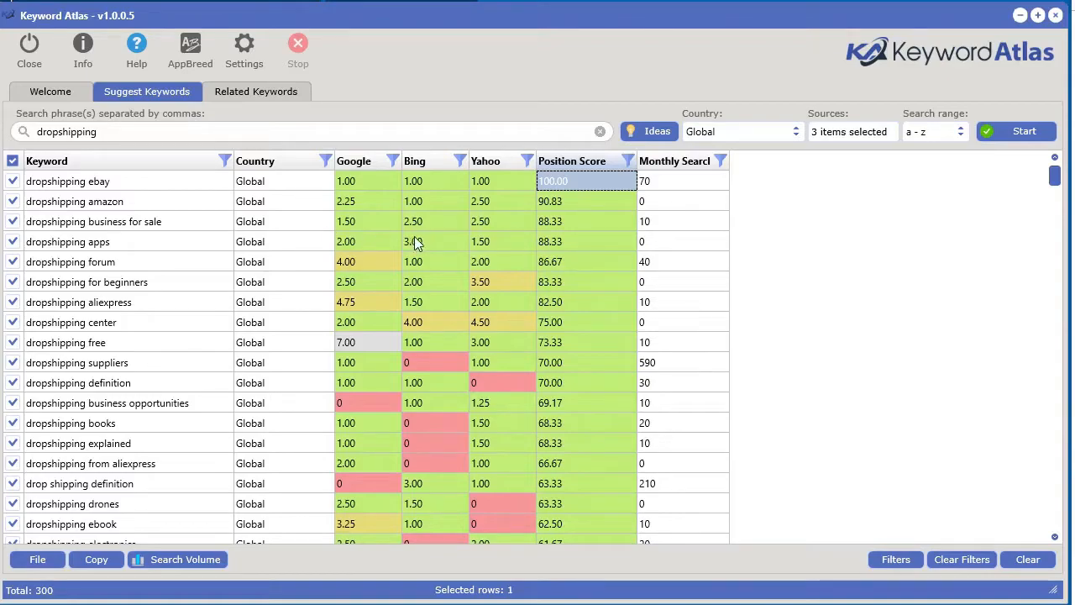
Step: Examine the Google position of "dropshipping amazon" and the Google and Bing positions of "dropshipping business for sale"
left_click(363, 204)
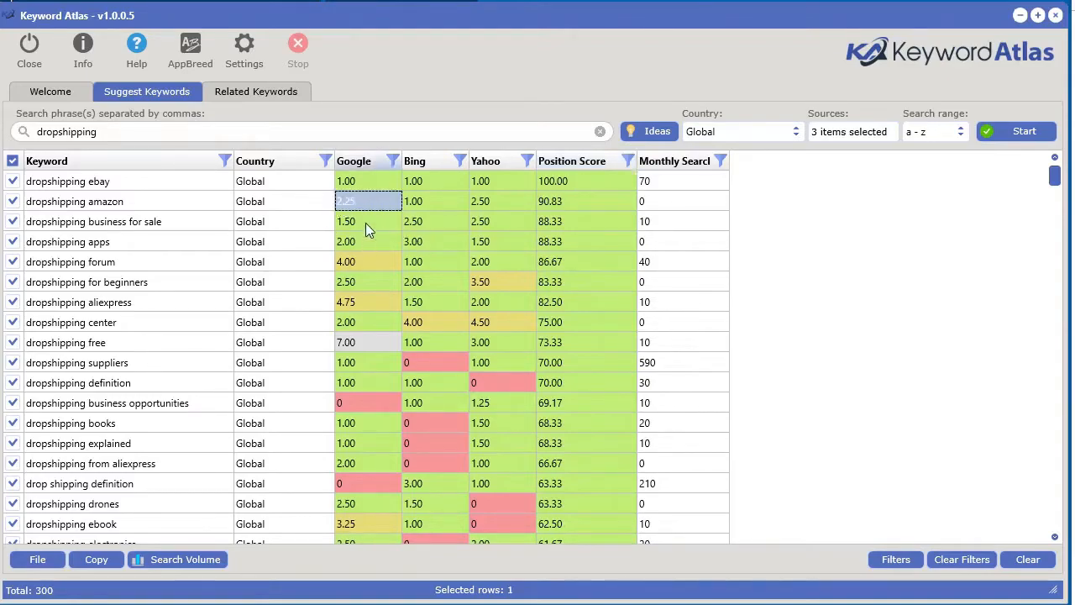
left_click(365, 224)
left_click(426, 222)
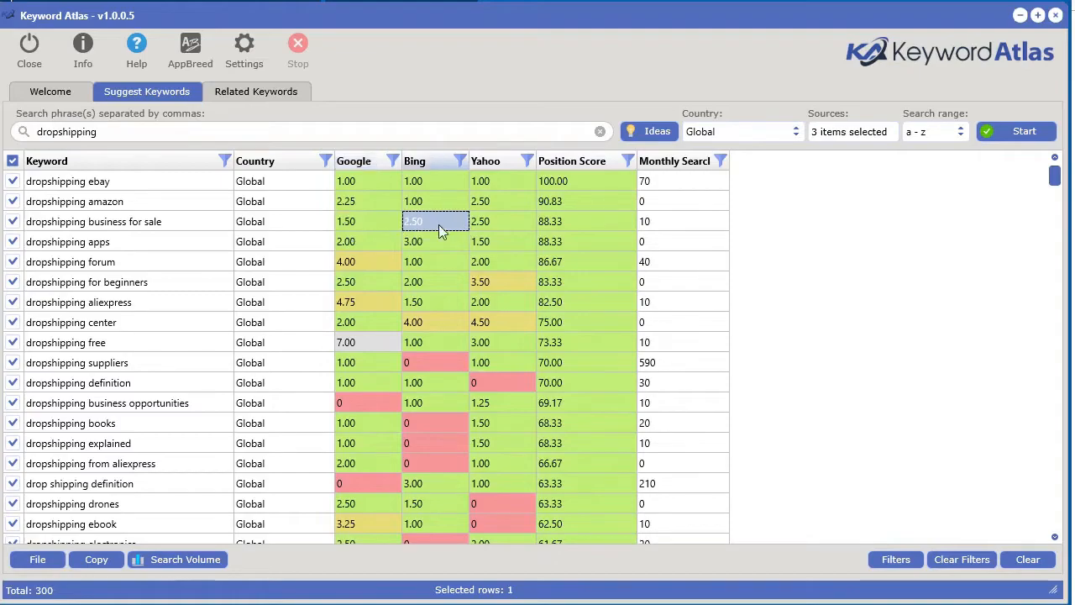
left_click(373, 236)
left_click(375, 222)
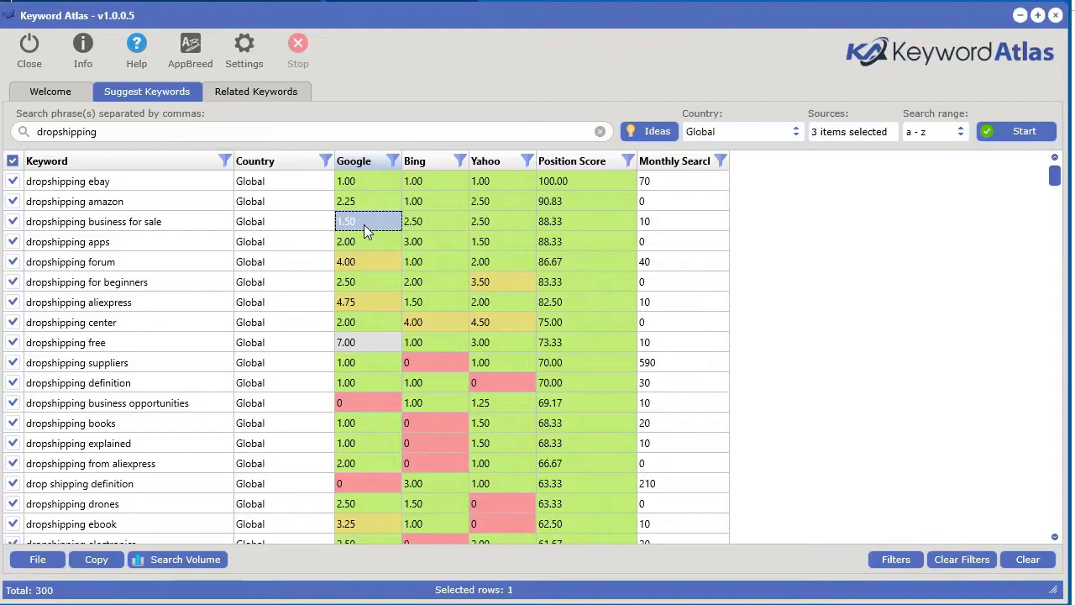
left_click(214, 235)
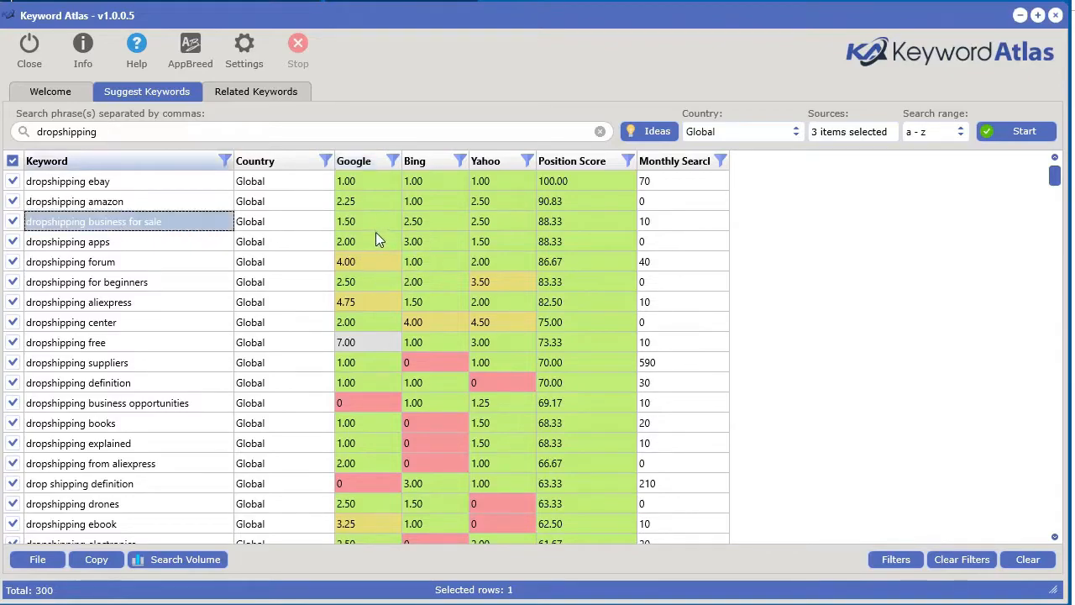
Step: Place Google beside the keyword list, compare the suggestions for "dropshipping v" and "dropshipping b", and return to Keyword Atlas
left_click_drag(1074, 4, 735, 1)
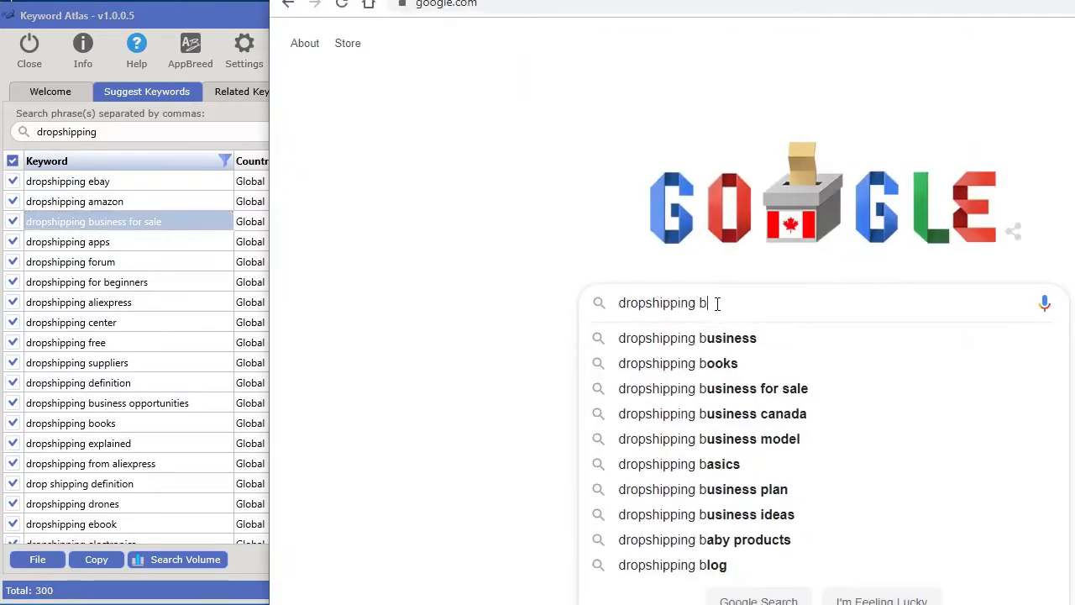
key("BackSpace")
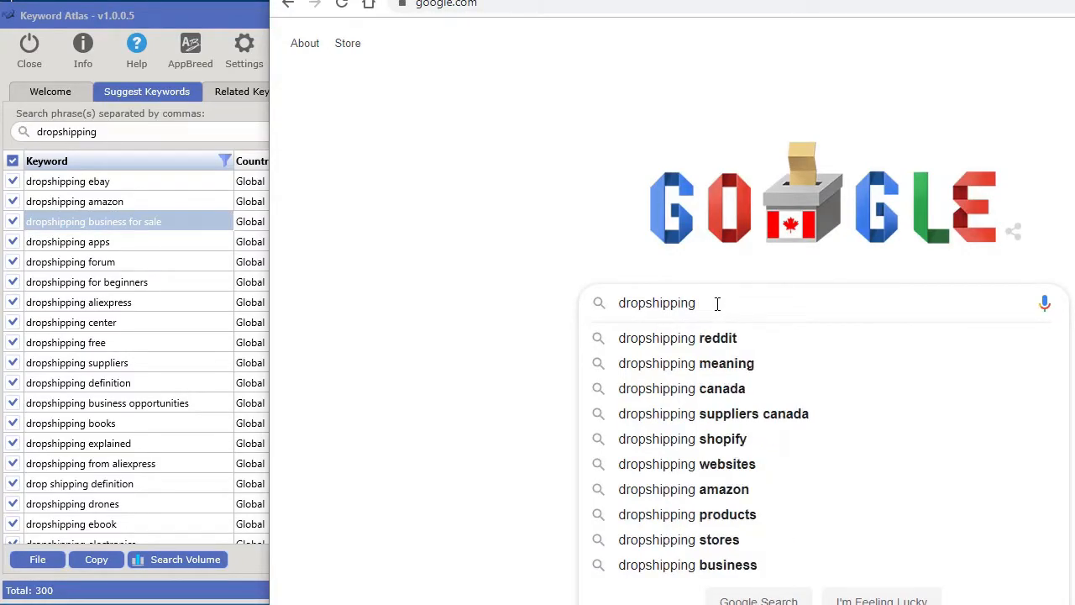
type("v")
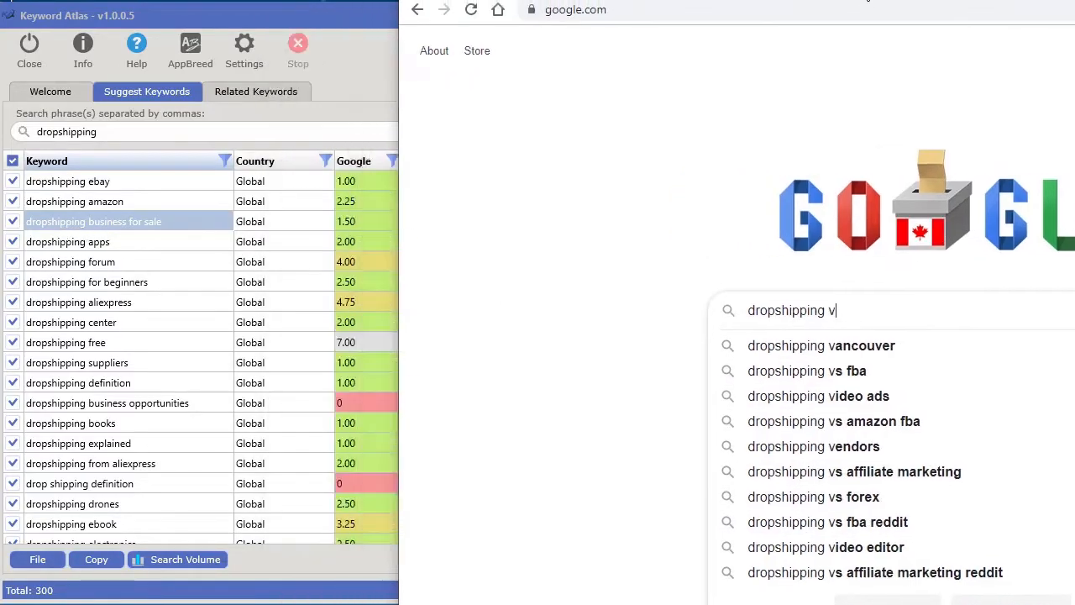
key("BackSpace")
type("b")
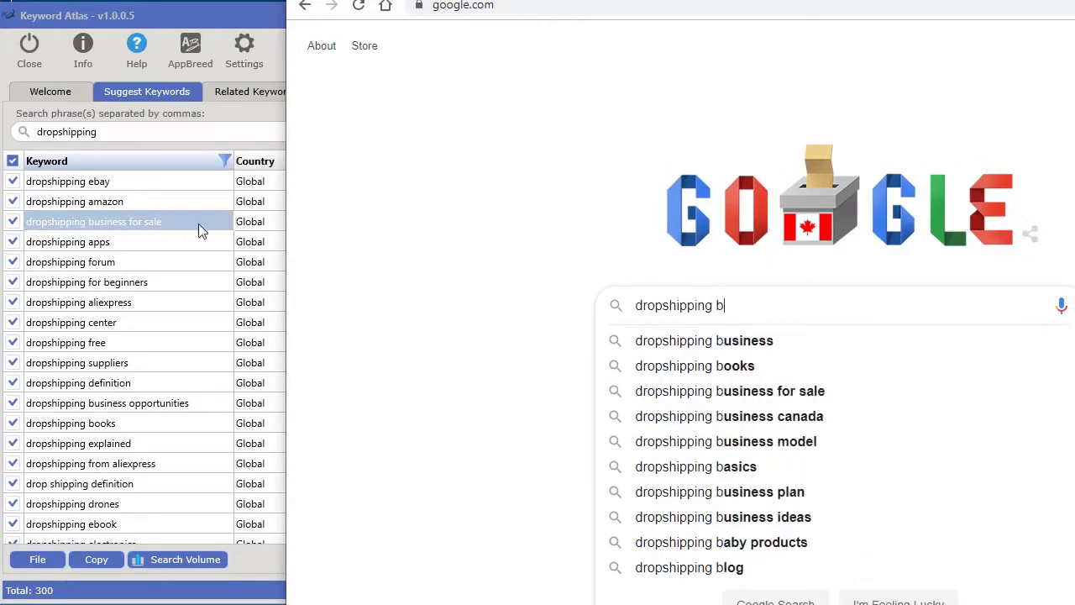
key("alt+Tab")
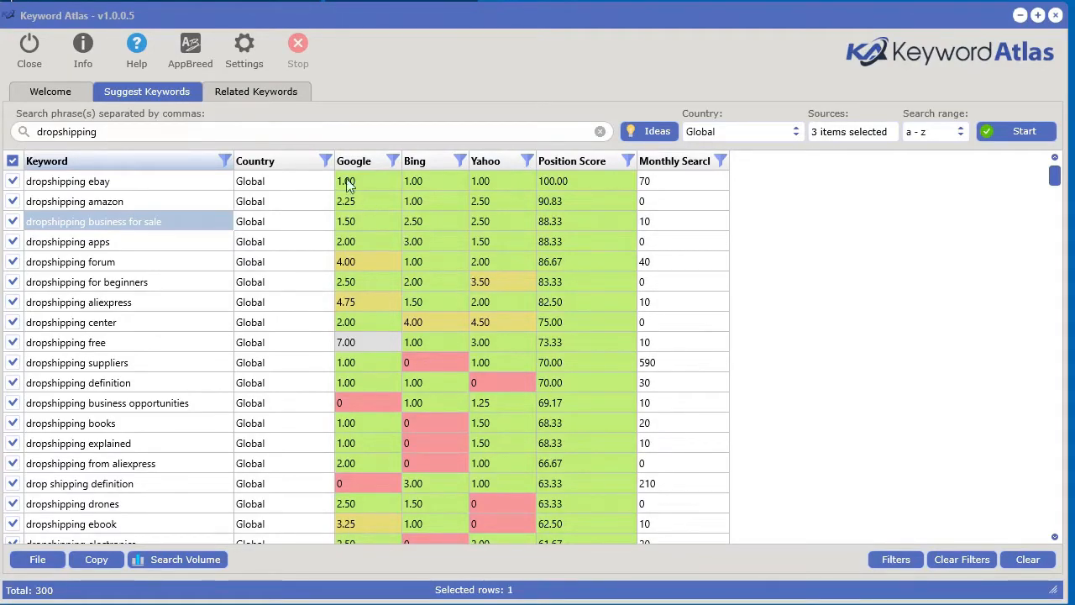
Step: Open the keyword position score settings and reposition the dialog over the keyword list
left_click(243, 49)
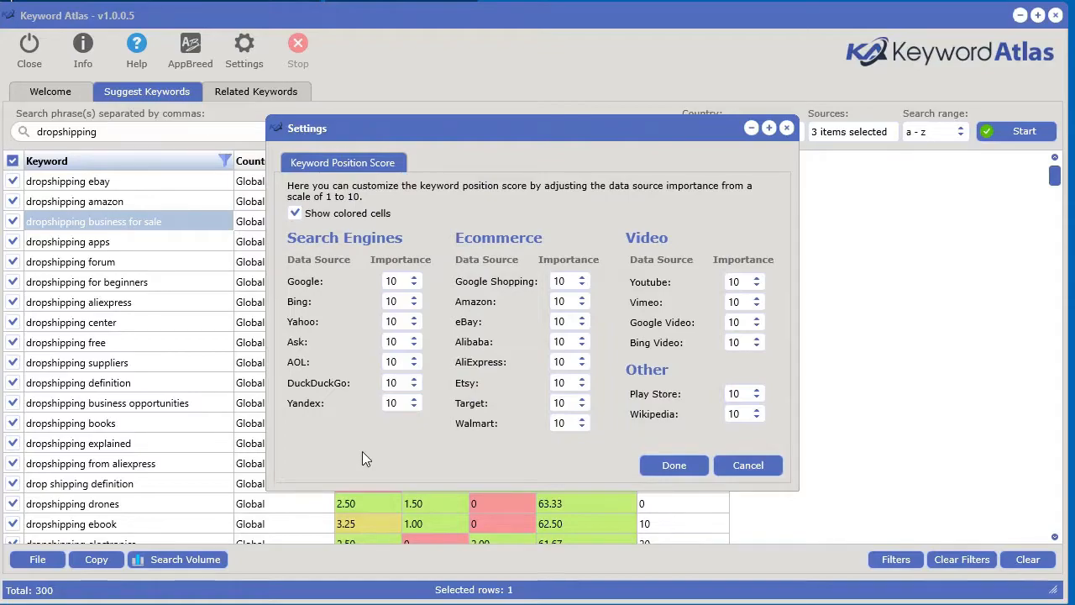
mouse_move(496, 129)
left_mouse_down()
mouse_move(667, 147)
mouse_move(896, 145)
mouse_move(477, 129)
left_mouse_up()
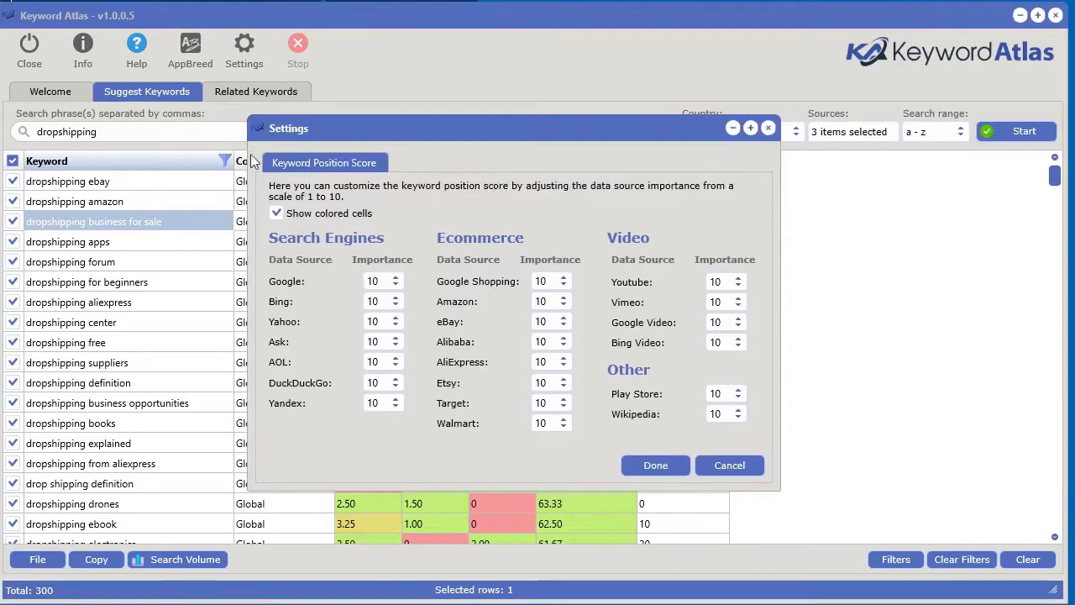
mouse_move(493, 130)
left_mouse_down()
mouse_move(444, 333)
mouse_move(697, 185)
mouse_move(507, 131)
left_mouse_up()
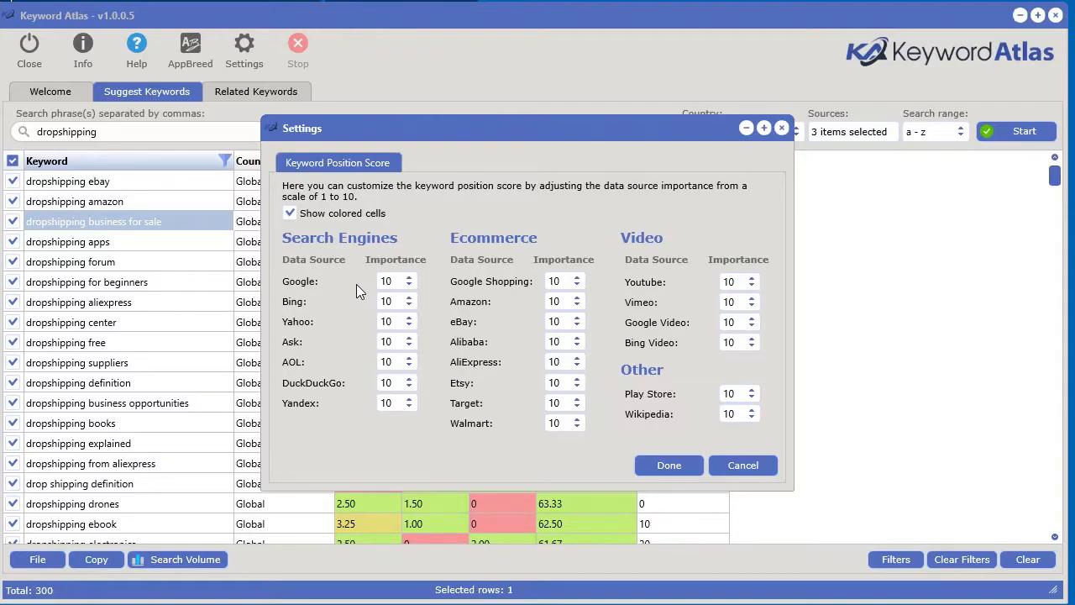
Step: Set the data source importance of Bing to 8 and of Yahoo to 6
left_click(399, 304)
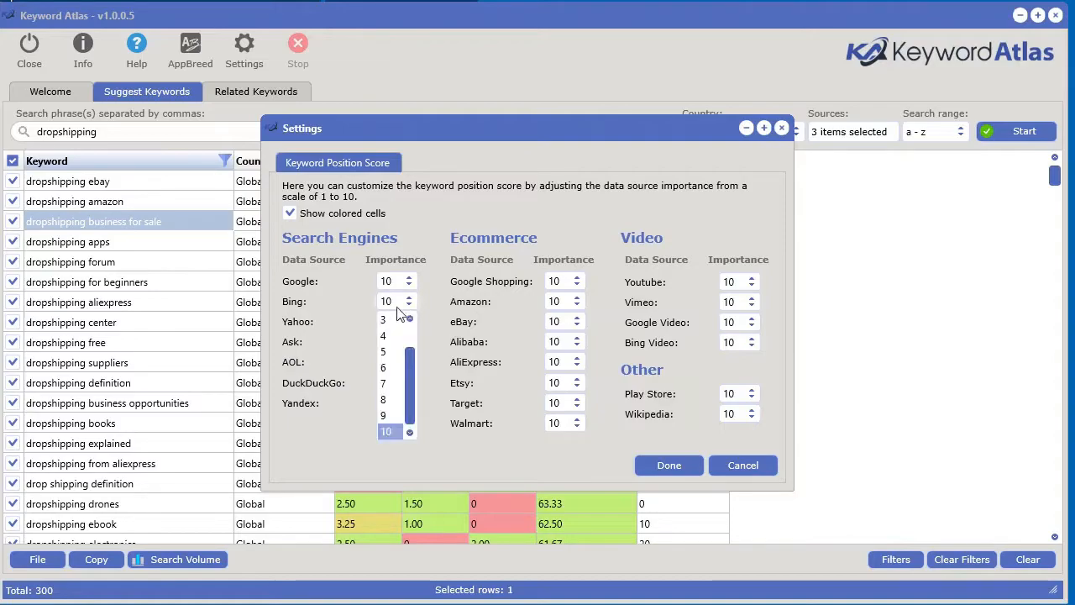
left_click(395, 400)
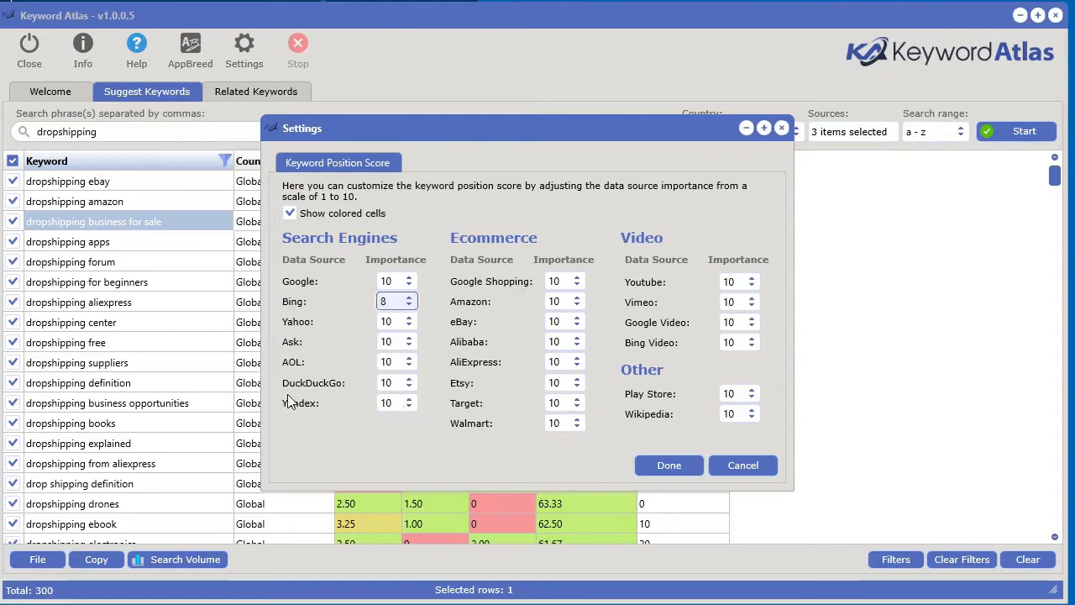
left_click(408, 324)
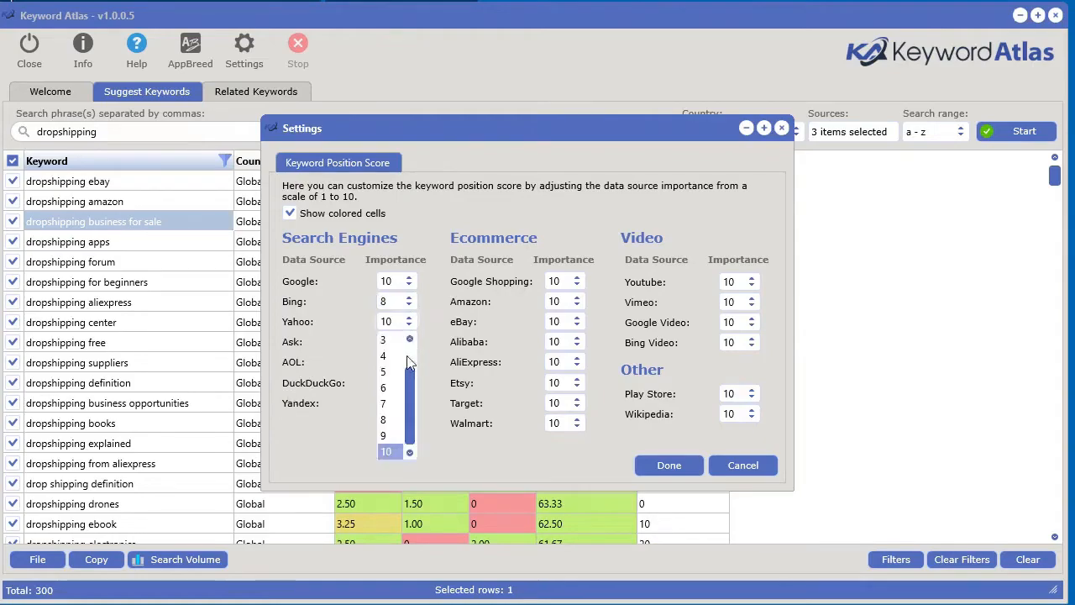
left_click(397, 388)
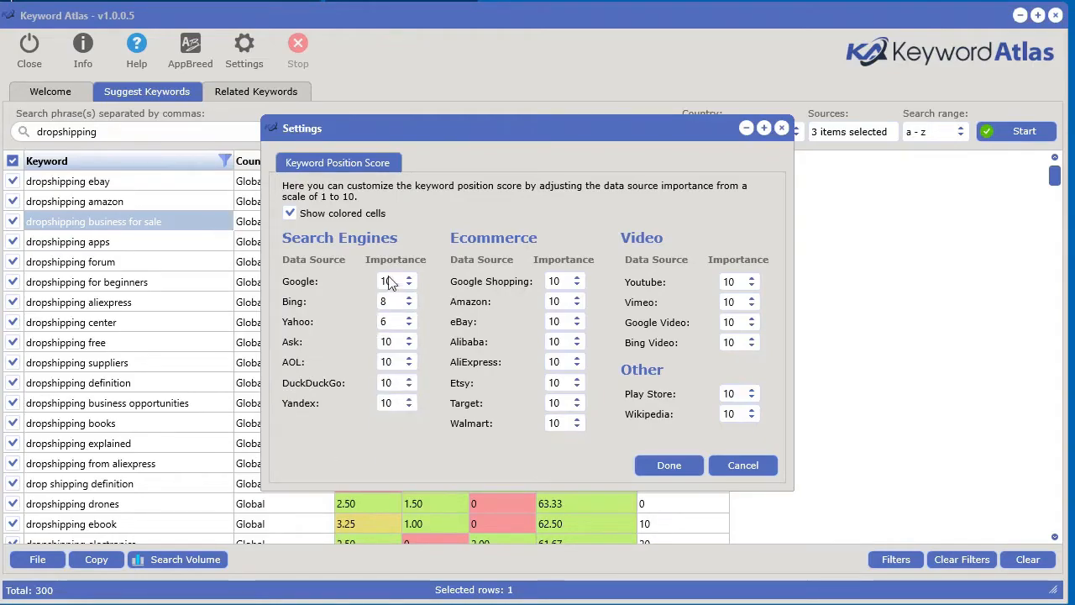
Step: Set the importance of Bing to 9 and of Yahoo to 8, and apply the position score settings
left_click(393, 301)
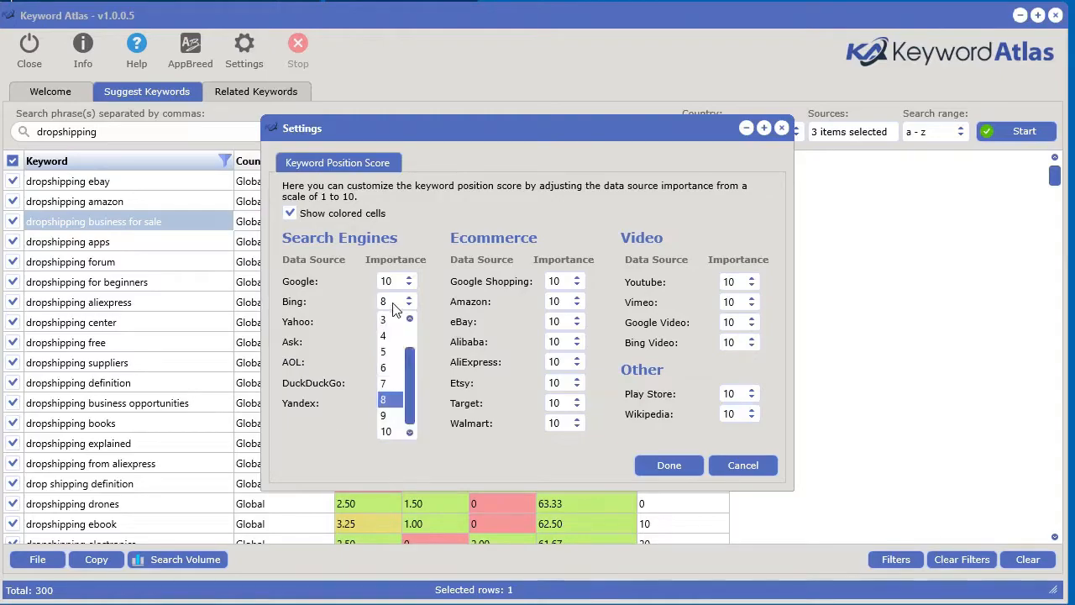
left_click(393, 410)
left_click(400, 322)
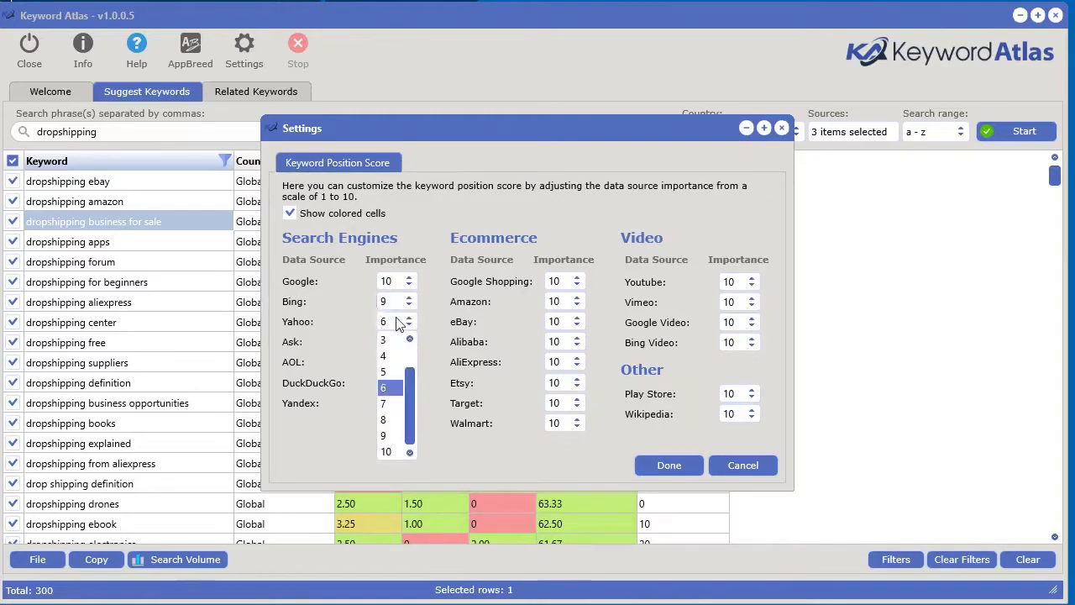
left_click(393, 422)
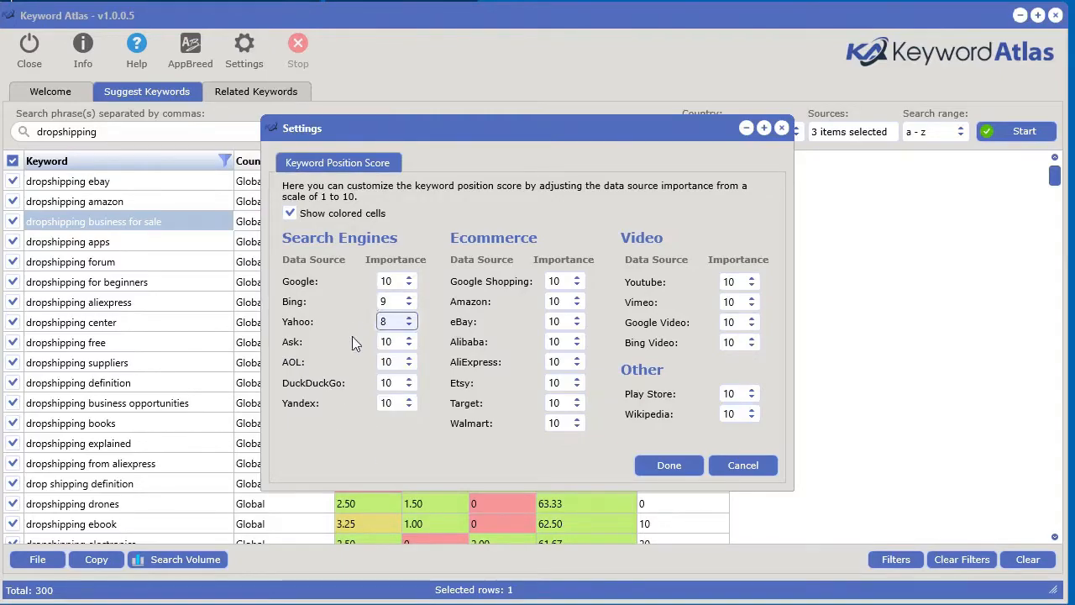
left_click(679, 469)
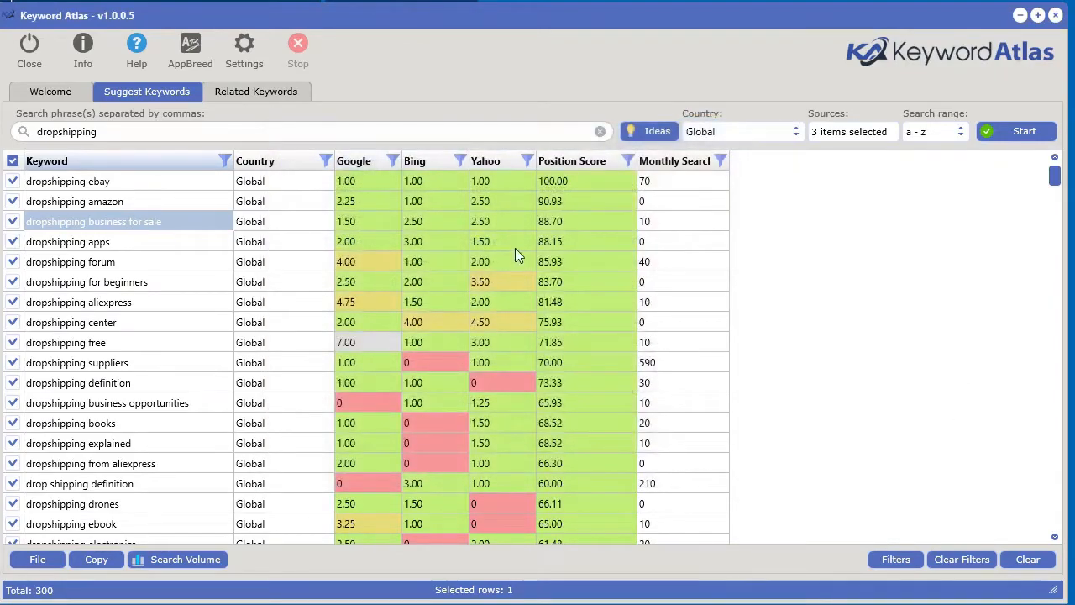
Step: Clear the suggested keyword list and extract keywords for "dropshipping" again with the same sources and a - z range
left_click(351, 177)
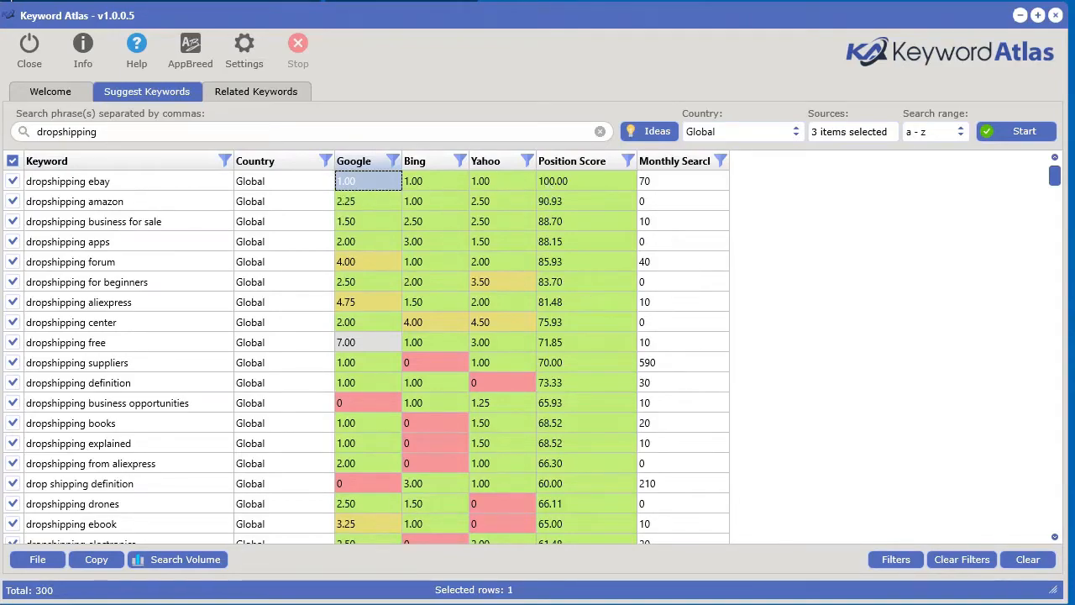
left_click(1025, 550)
left_click(655, 440)
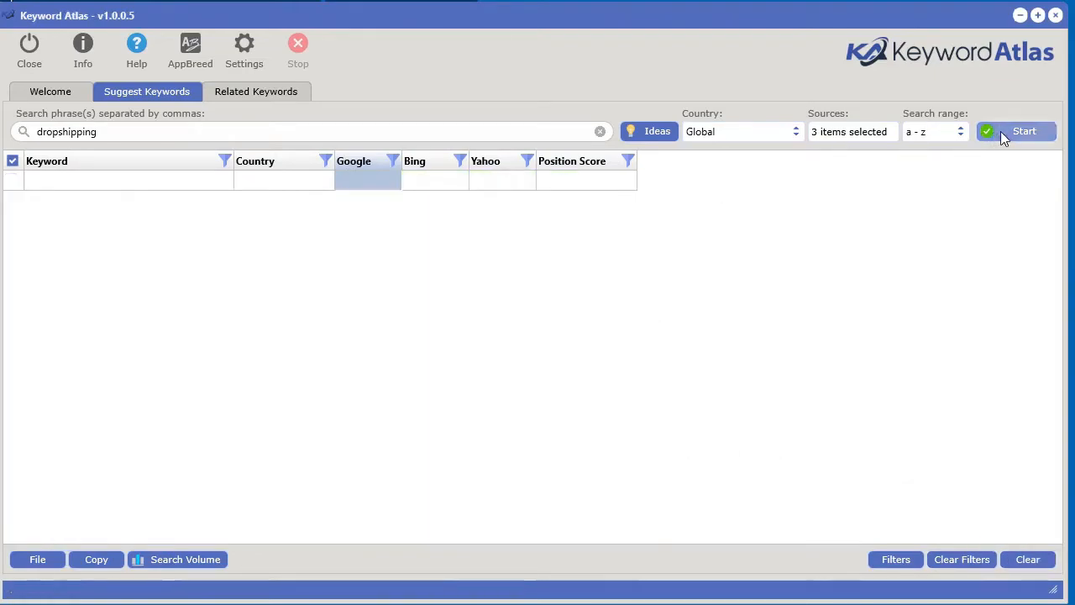
left_click(1000, 134)
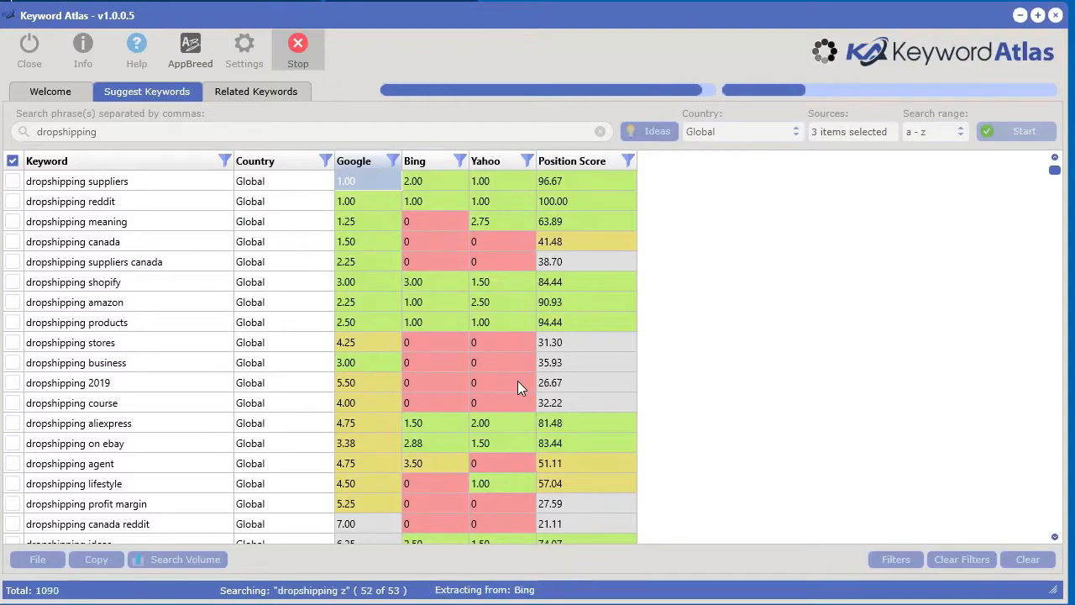
Step: Sort the extracted keywords by position score in descending order and select the score of "dropshipping jewelry"
left_click(590, 161)
left_click(587, 163)
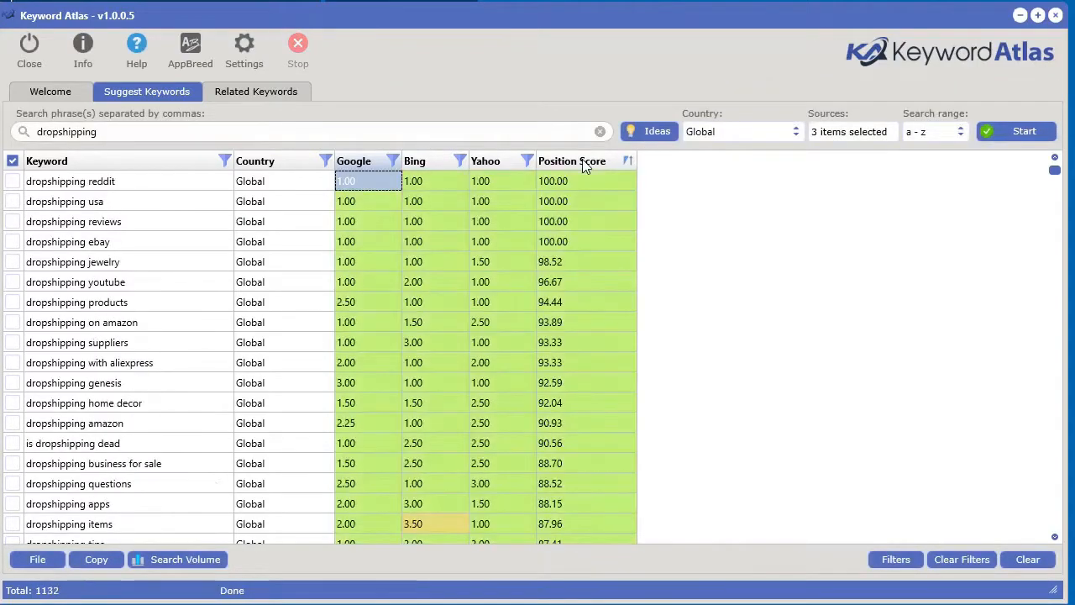
left_click(561, 269)
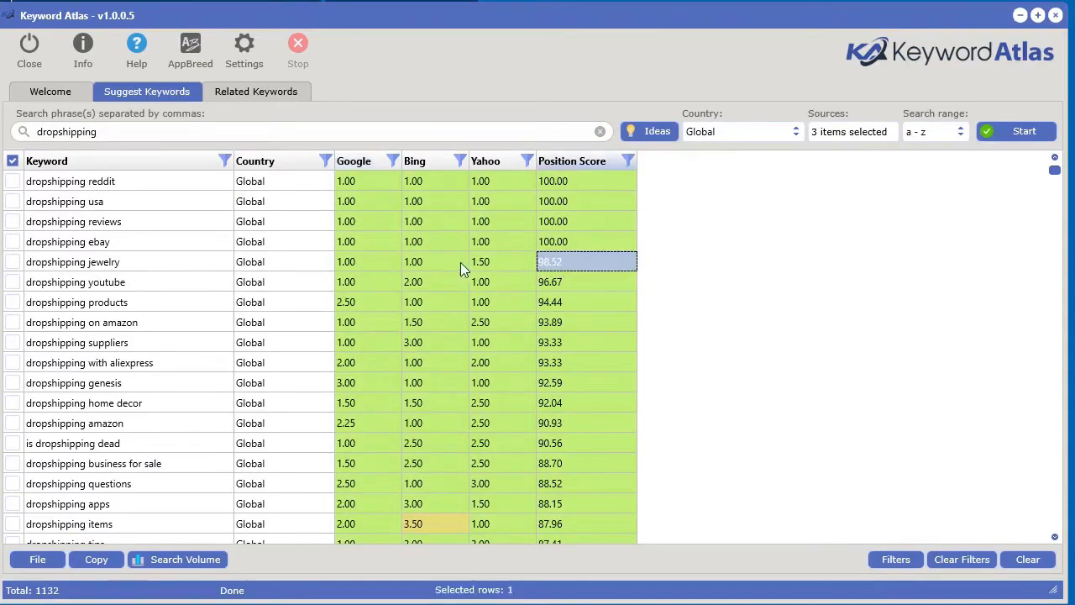
Step: Examine the Google, Bing and Yahoo positions behind the position score of "dropshipping jewelry"
left_click(489, 282)
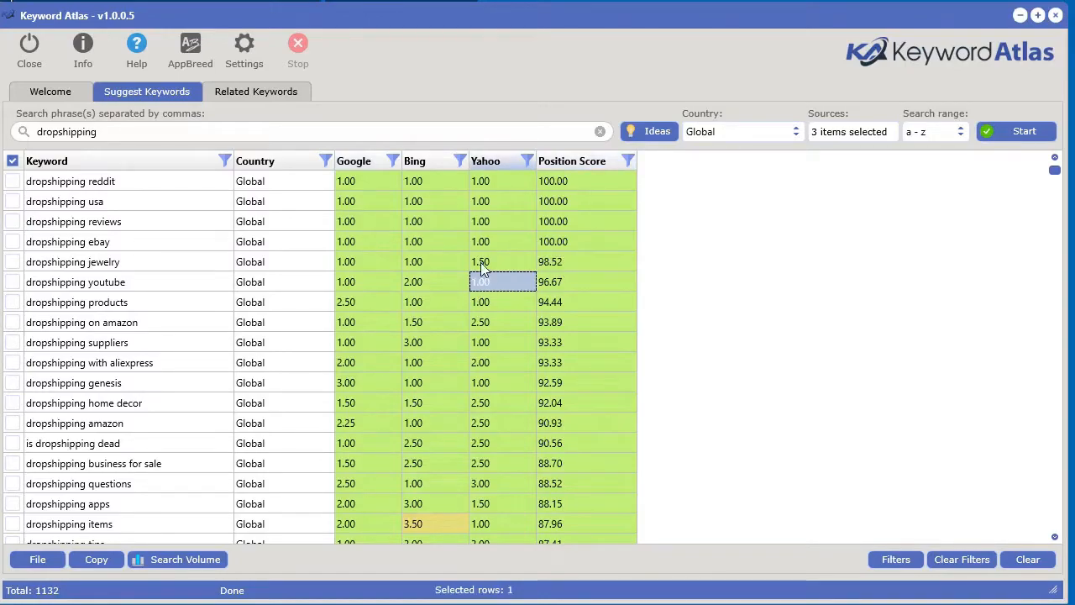
left_click(365, 262)
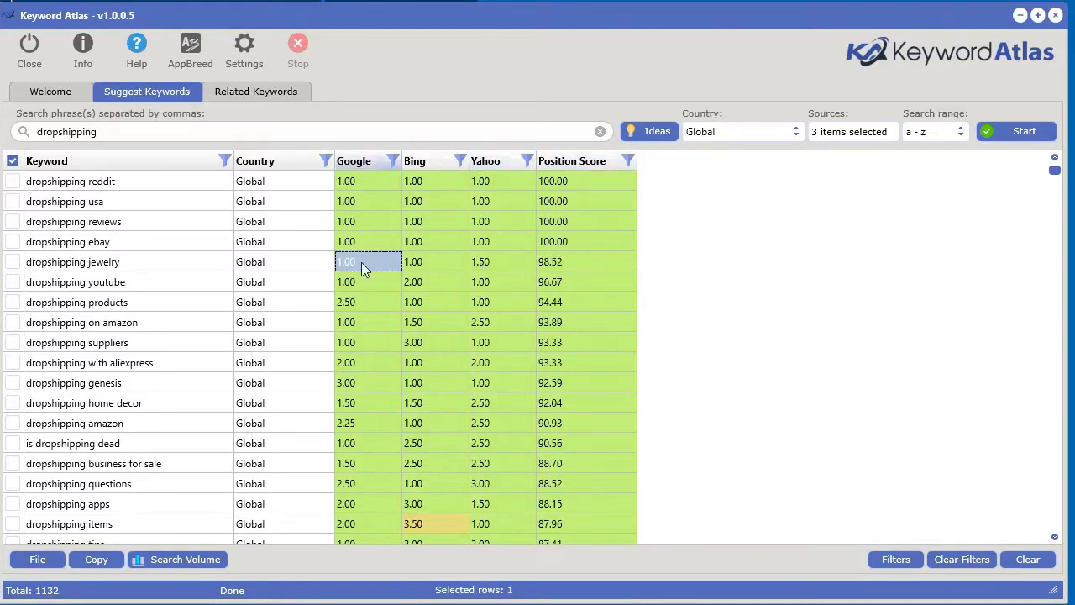
left_click(438, 264)
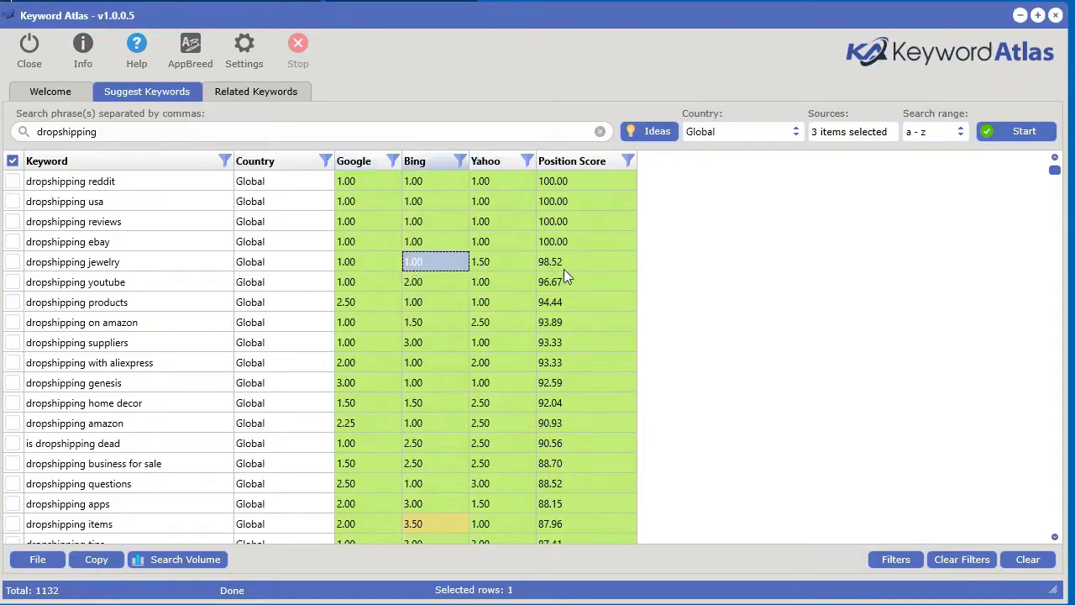
left_click(163, 266)
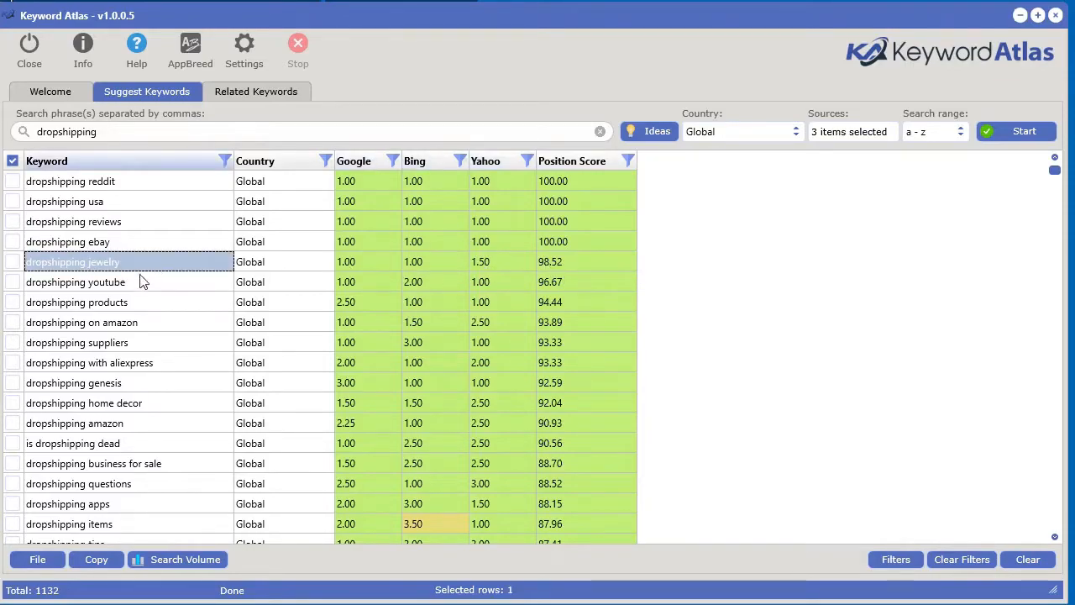
Step: Try to look up "dropshipping jewelry" in Google Trends without checking any keyword row
left_click(100, 286)
left_click(193, 266)
right_click(165, 267)
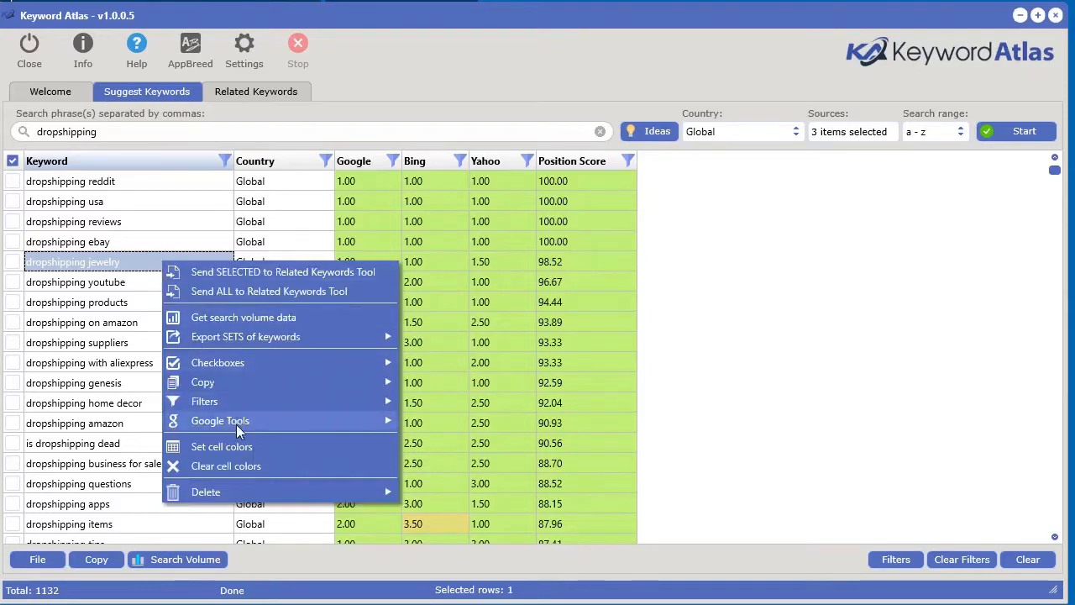
mouse_move(238, 430)
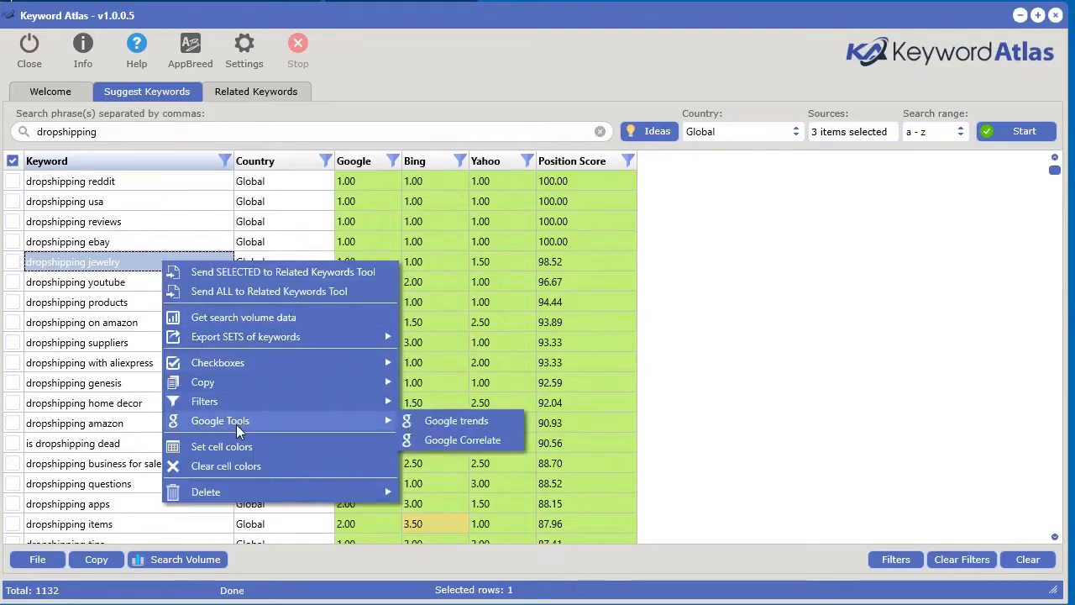
left_click(445, 420)
left_click(811, 439)
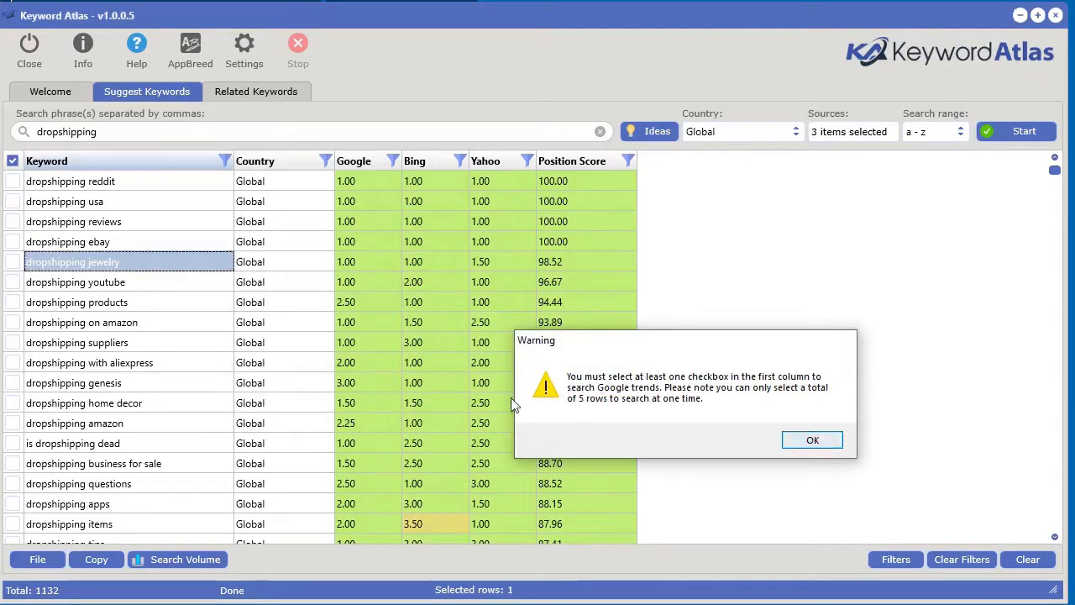
Step: Check "dropshipping jewelry", "dropshipping youtube", "dropshipping products" and "dropshipping on amazon", and look them up in Google Trends
left_click(12, 282)
left_click(13, 303)
left_click(13, 322)
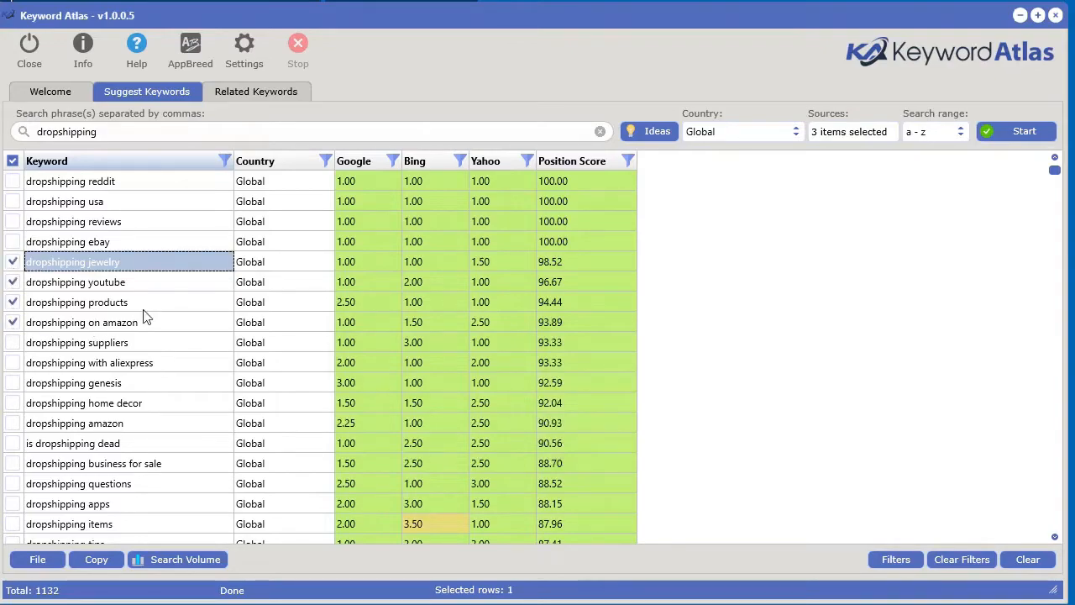
right_click(143, 310)
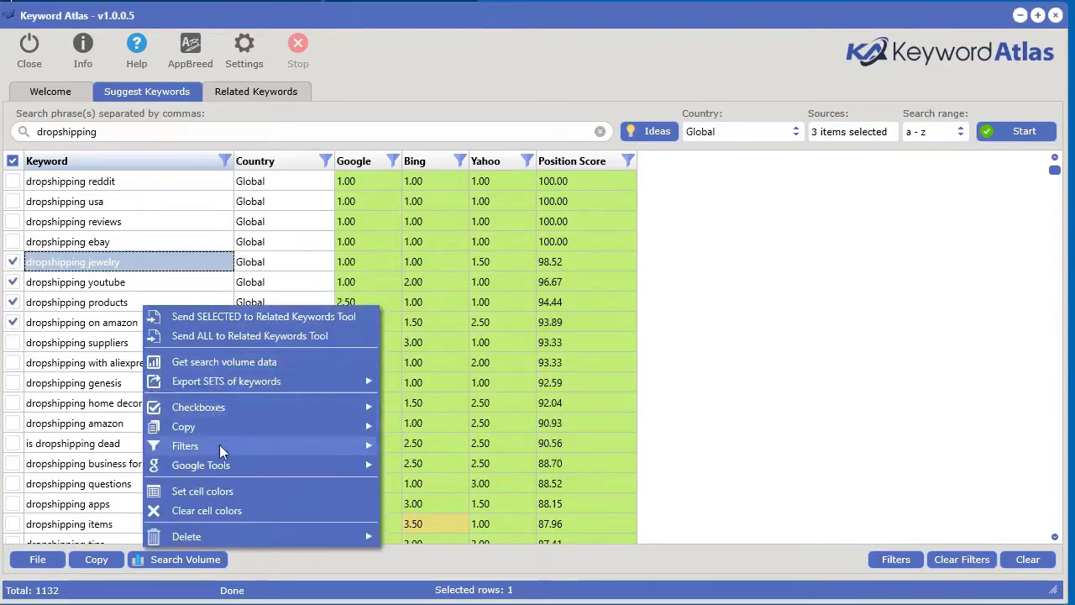
left_click(656, 412)
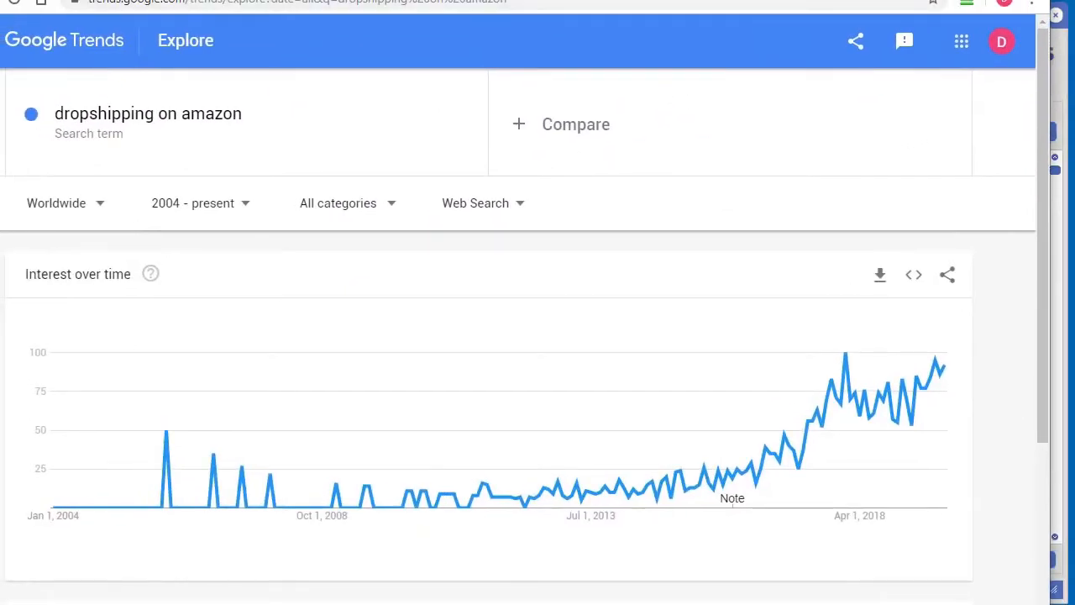
Step: Compare the Google Trends interest over time of the four checked dropshipping keywords across their browser pages
key("ctrl+Tab")
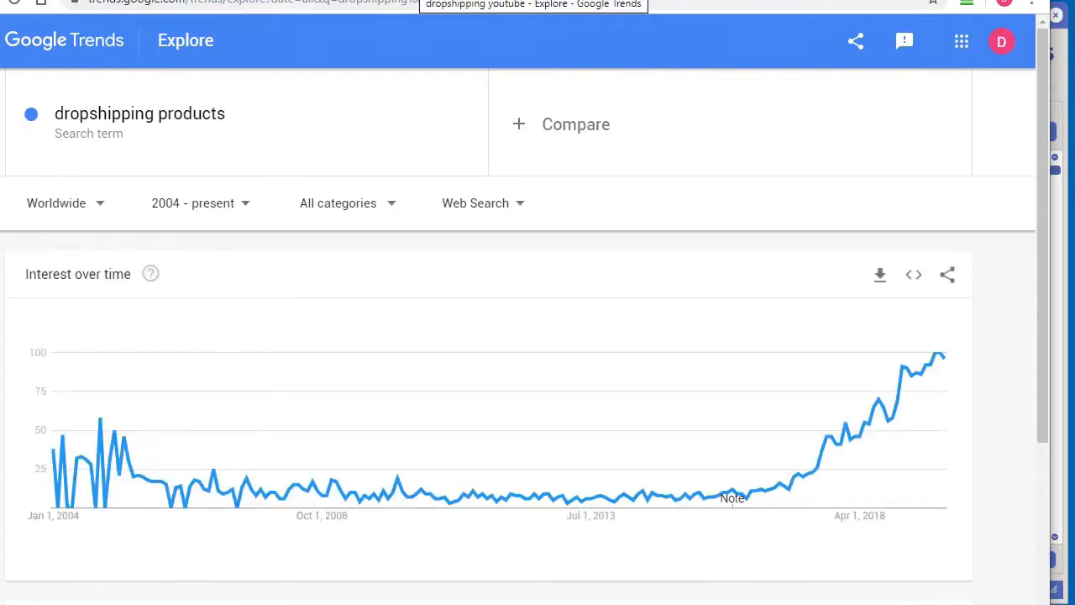
key("ctrl+Tab")
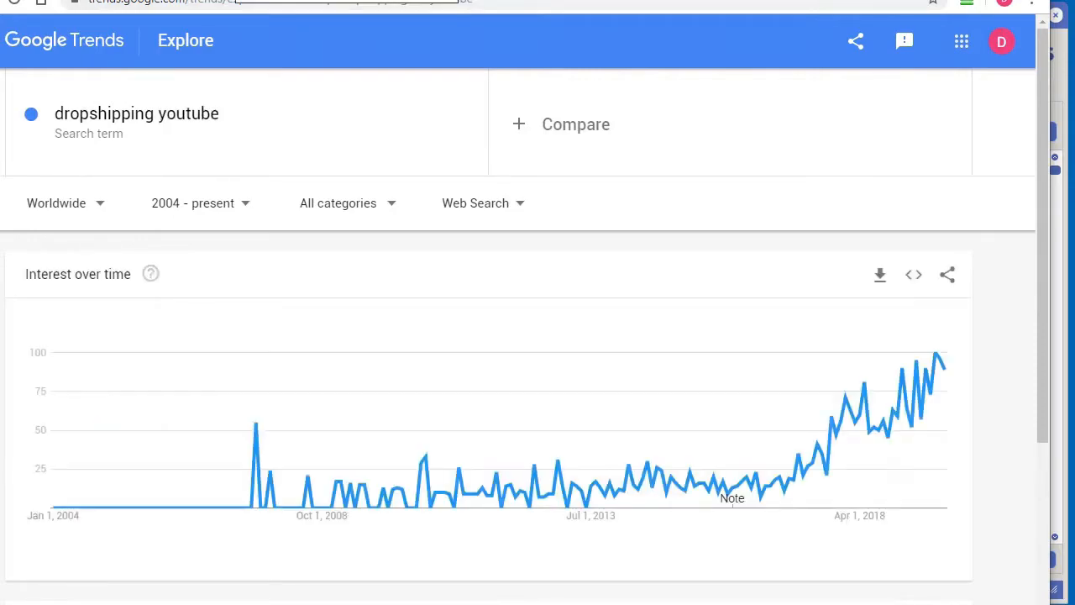
key("ctrl+Tab")
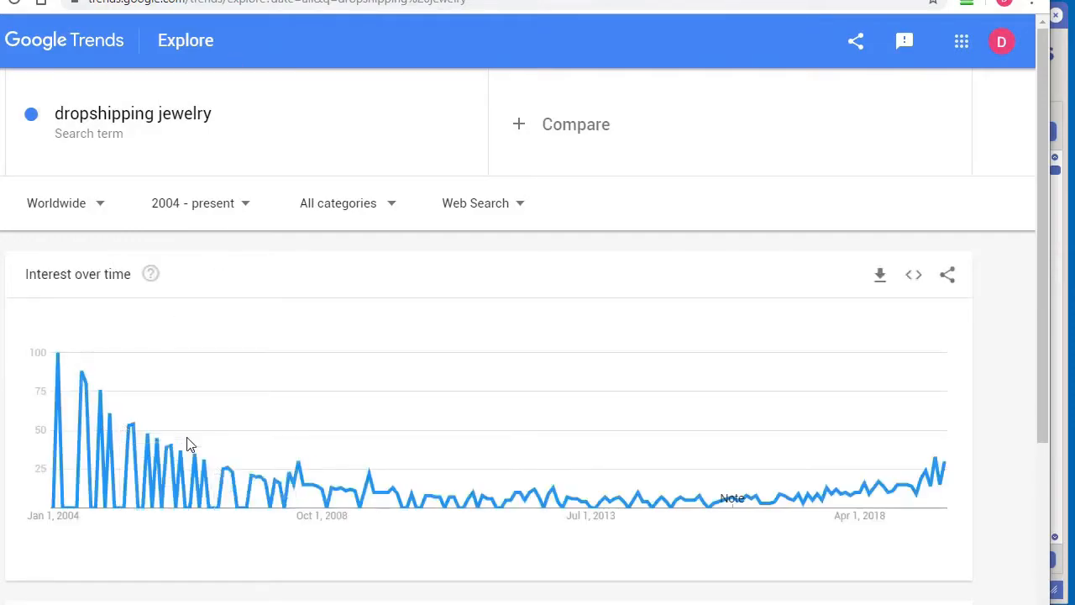
key("ctrl+shift+Tab")
key("ctrl+shift+Tab")
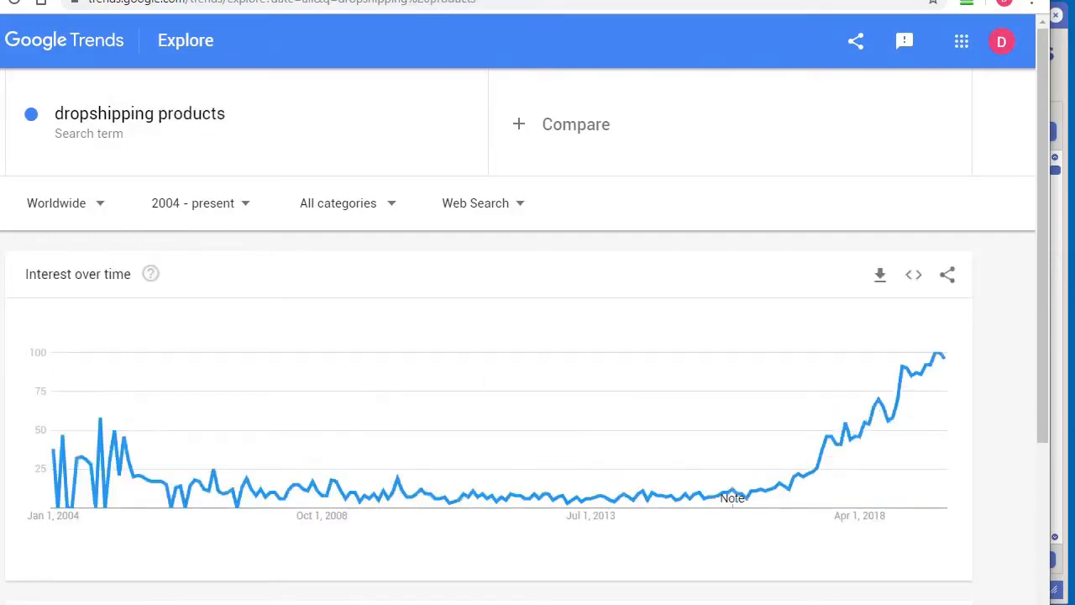
key("ctrl+shift+Tab")
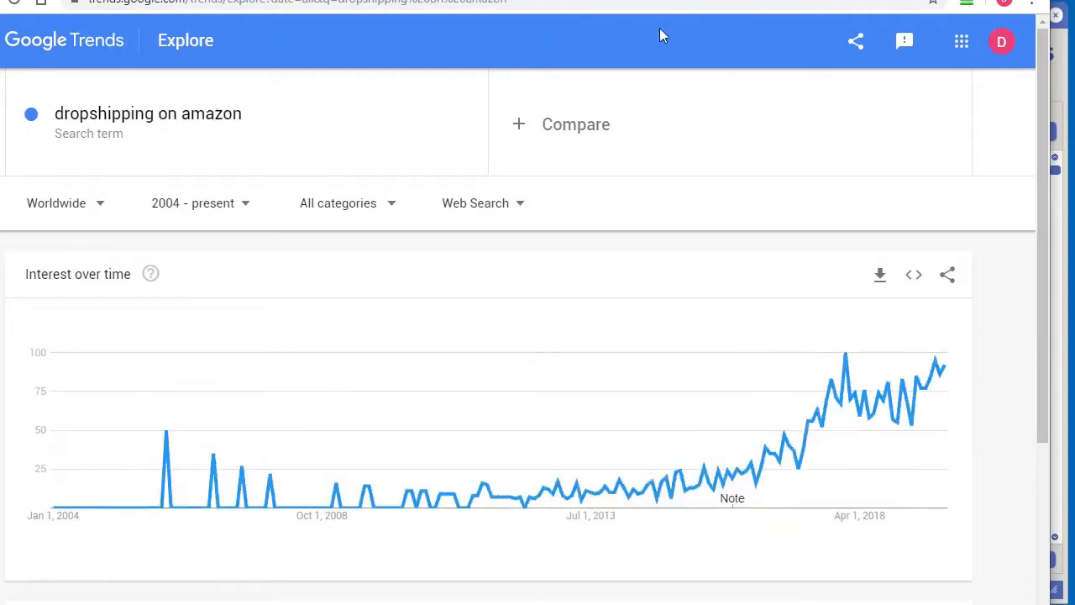
key("ctrl+Tab")
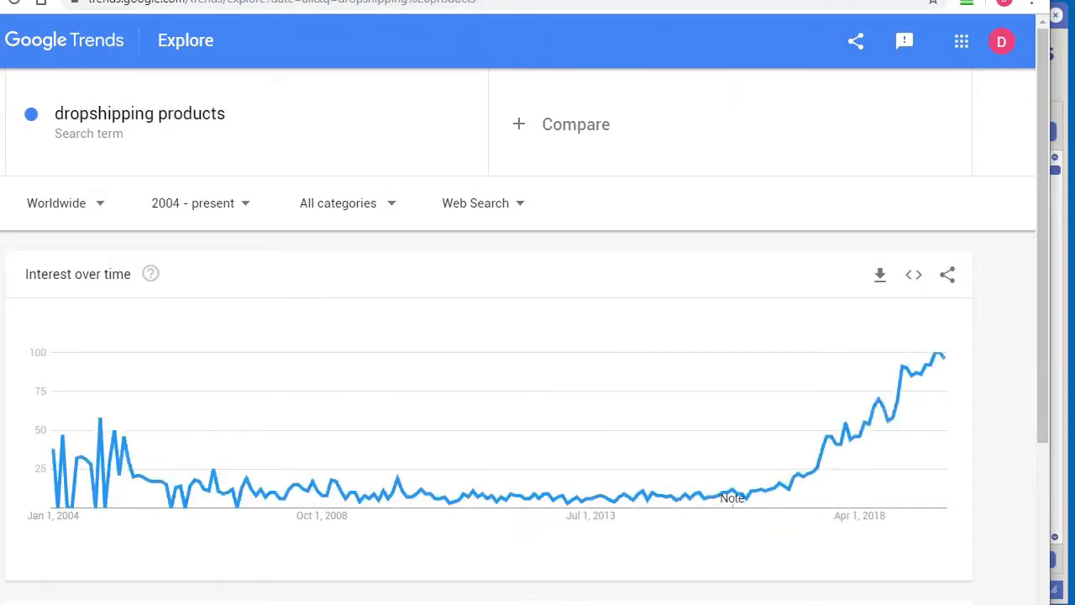
Step: Switch back to Keyword Atlas and move the Google Trends browser window out of its way
key("alt+Tab")
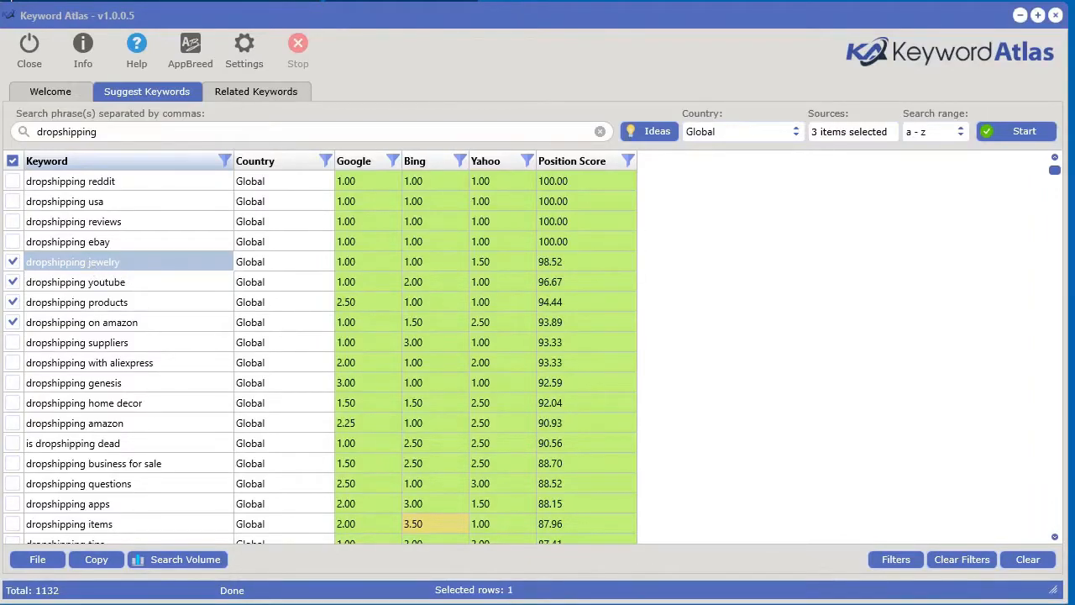
left_click_drag(0, 8, 915, 0)
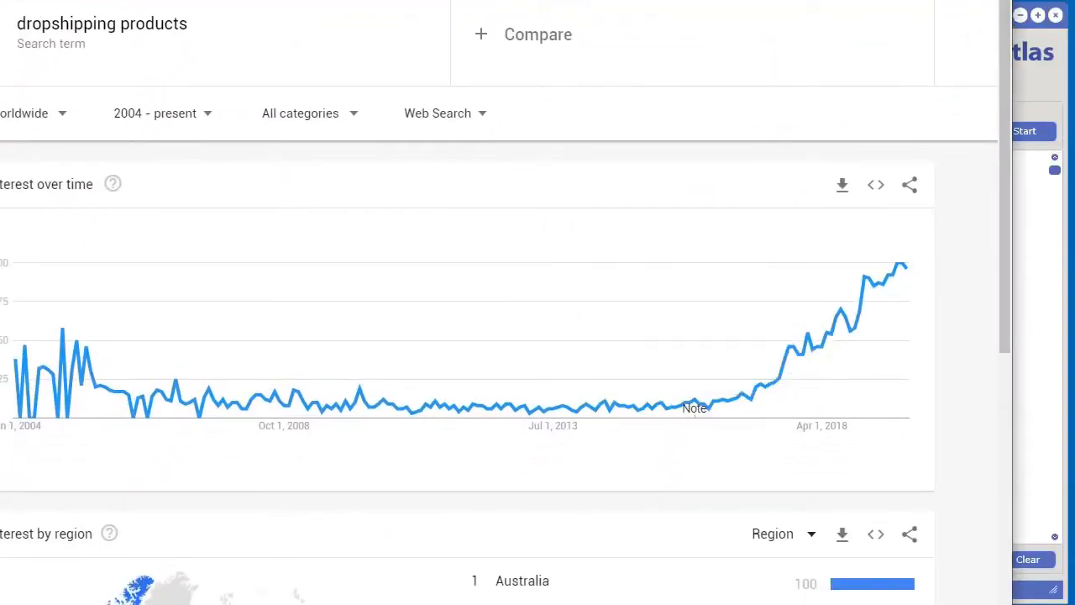
left_click_drag(714, 0, 1074, 0)
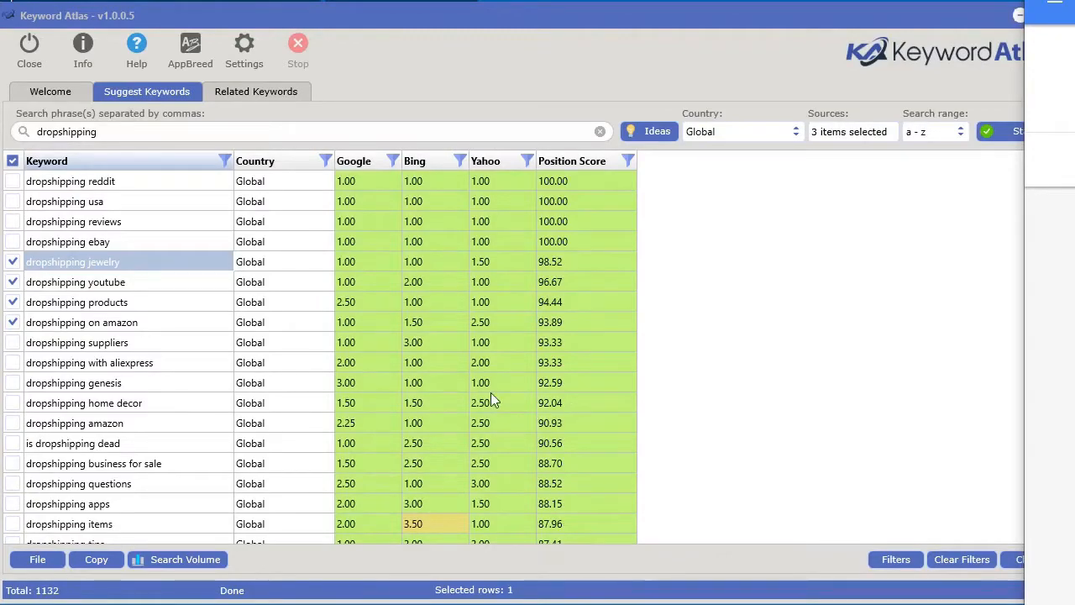
Step: Examine the position scores from "dropshipping suppliers" up to "dropshipping jewelry"
left_click(590, 342)
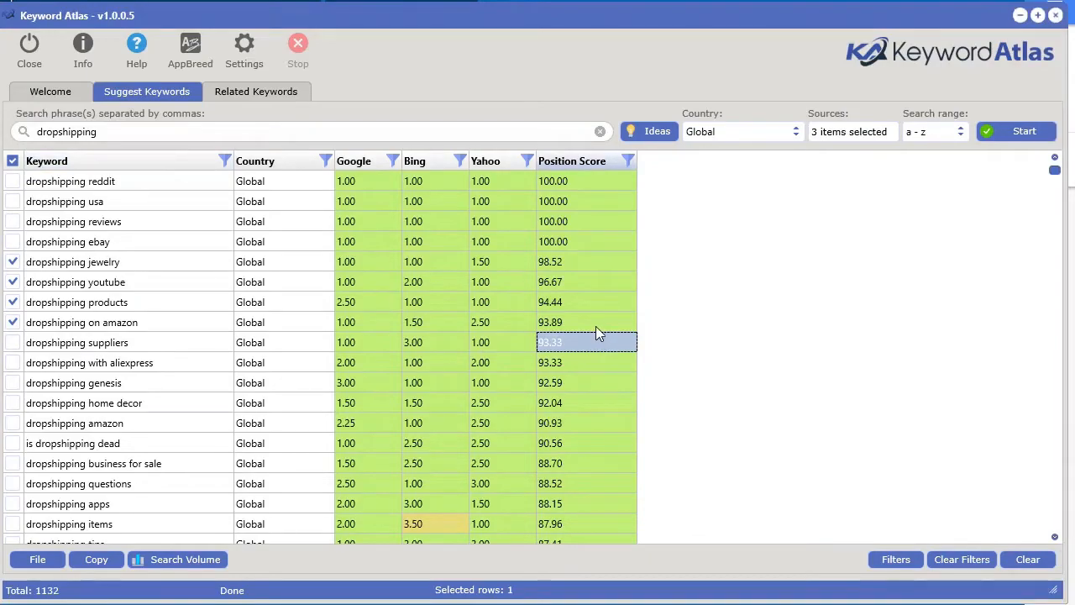
left_click(593, 323)
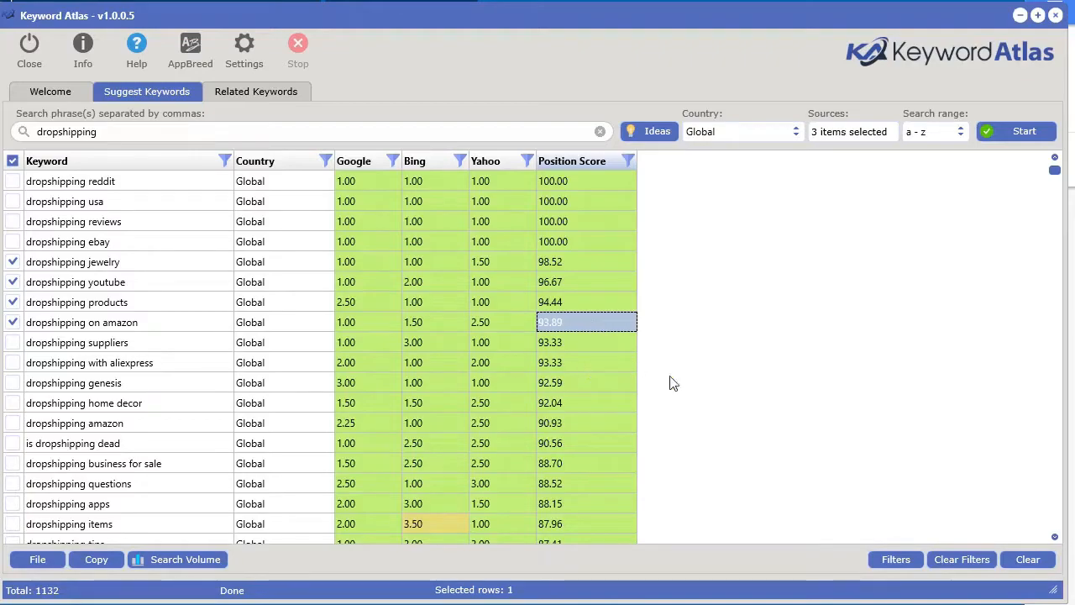
left_click(571, 304)
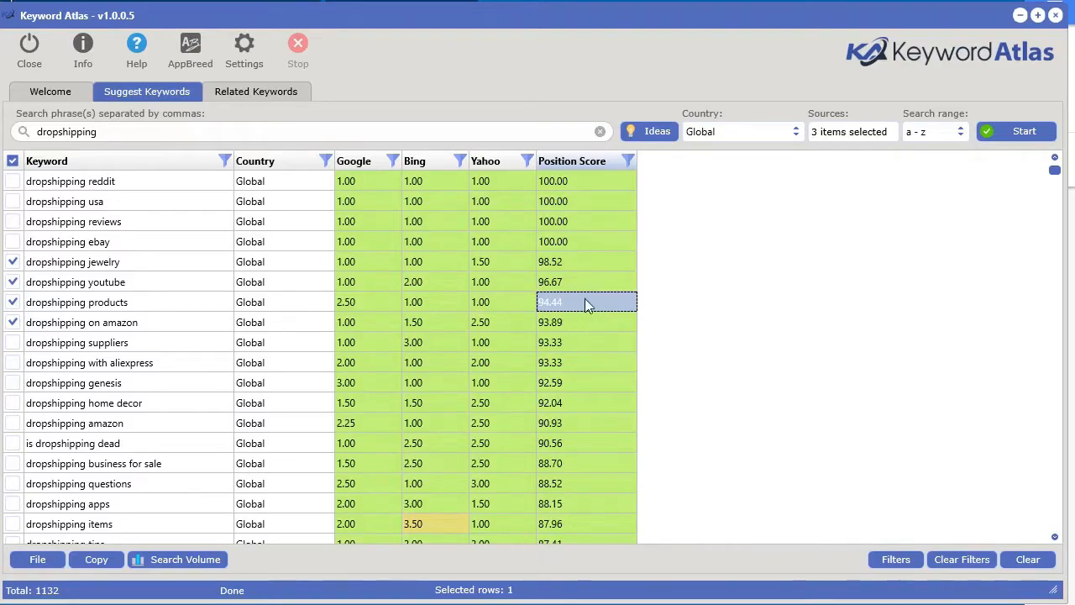
left_click(574, 288)
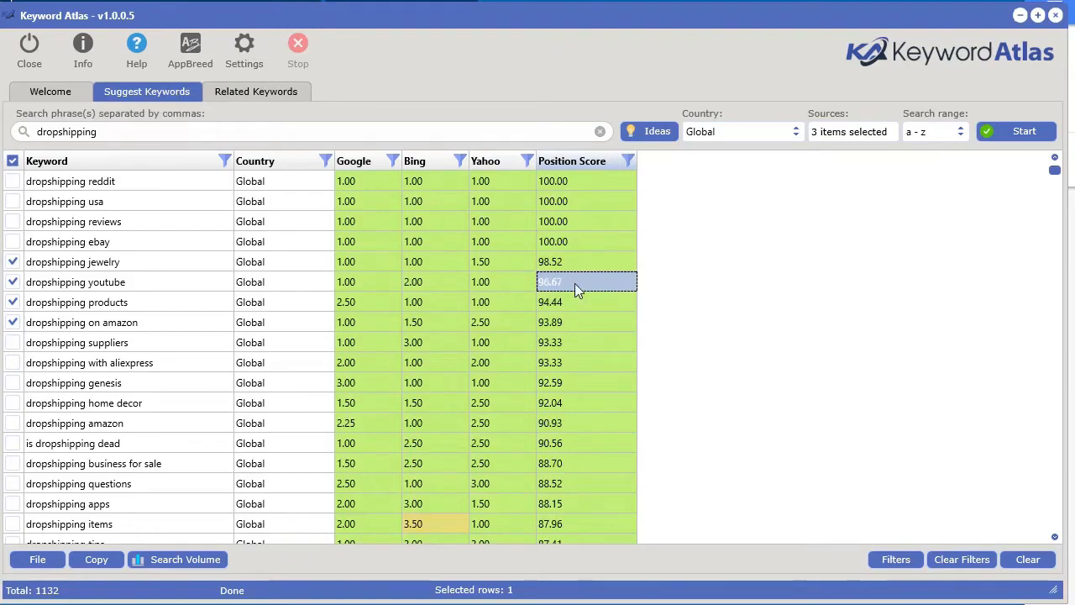
left_click(575, 263)
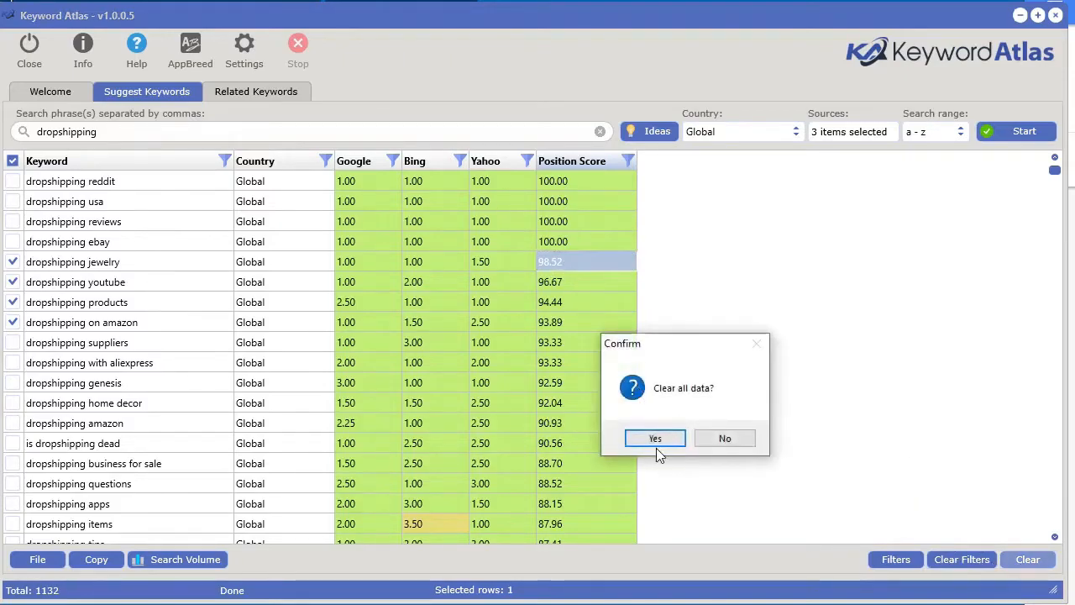
Step: Clear all keyword data, select every source, and extract "dropshipping" keywords with the a - z range
left_click(657, 439)
left_click(950, 133)
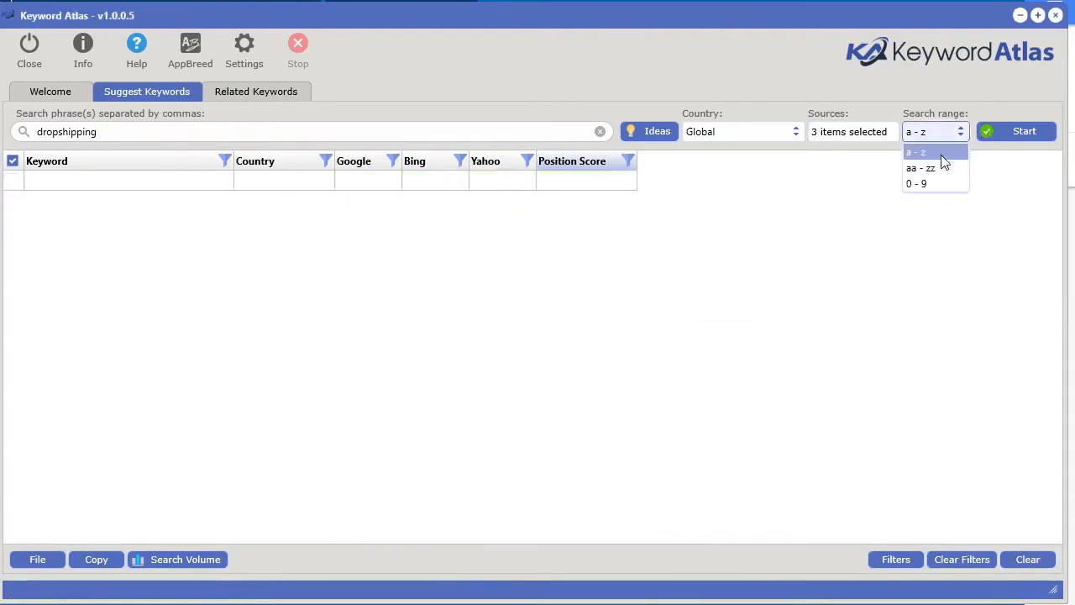
left_click(845, 132)
left_click(845, 131)
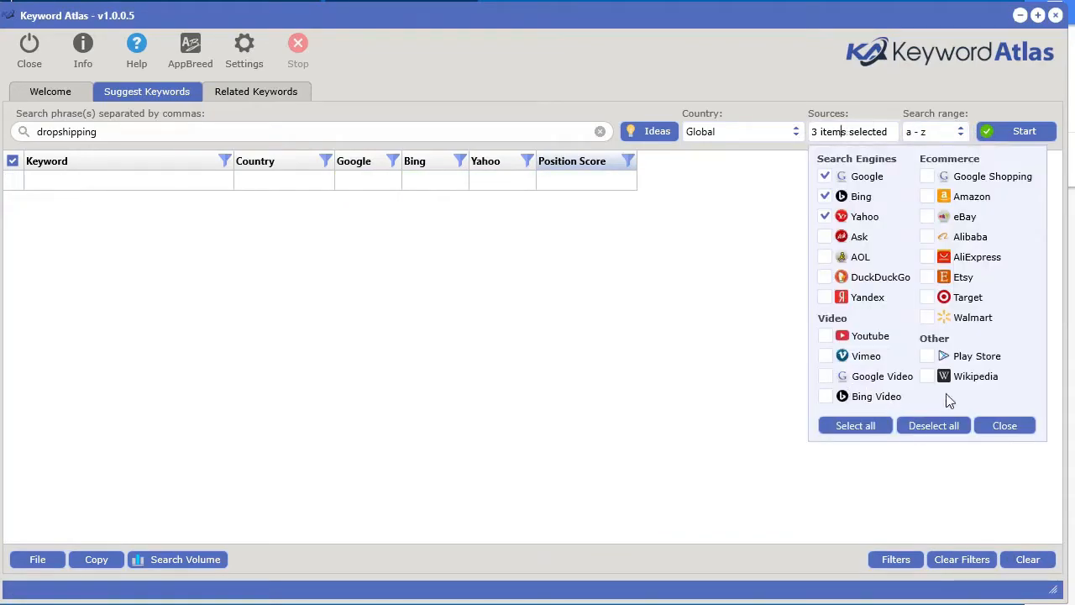
left_click(871, 432)
left_click(981, 133)
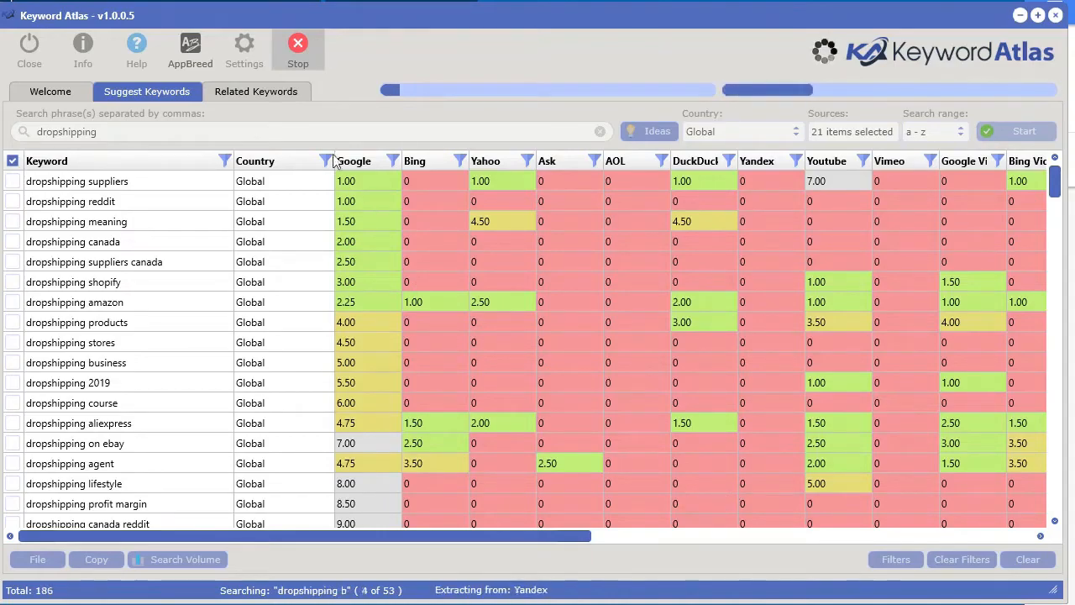
Step: Stop the extraction, sort the keywords by position score in descending order, and select "dropshipping amazon"
left_click(299, 49)
left_click_drag(447, 538, 914, 541)
left_click(983, 161)
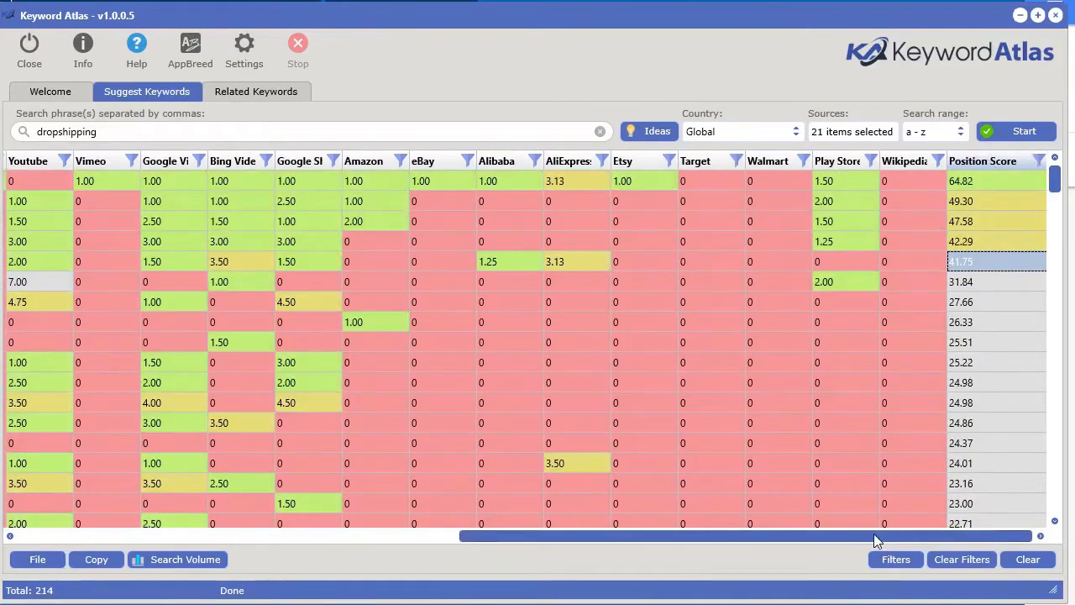
left_click_drag(878, 538, 356, 568)
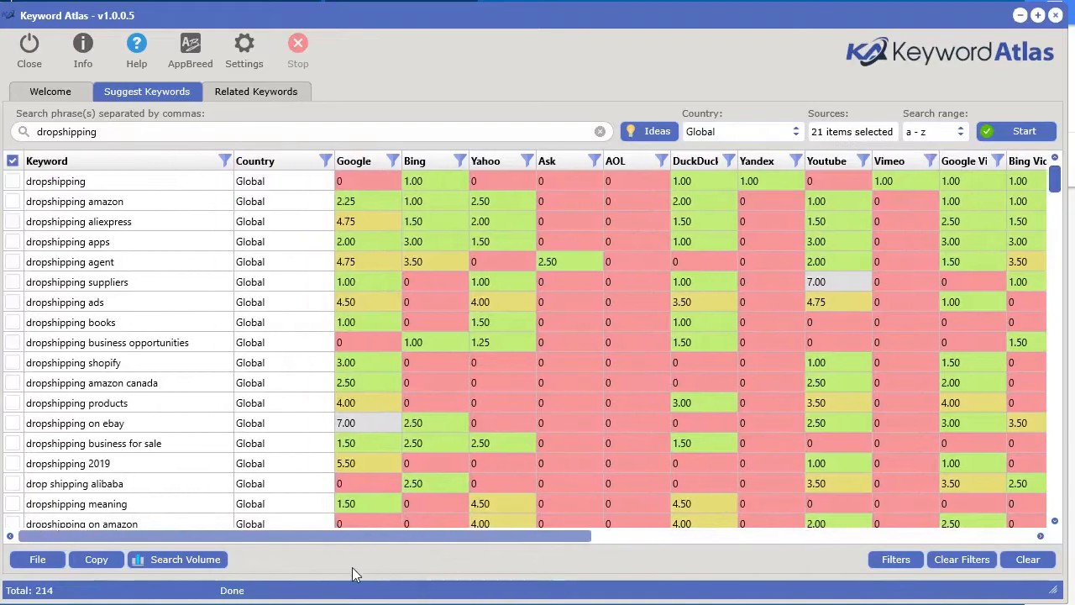
left_click(75, 201)
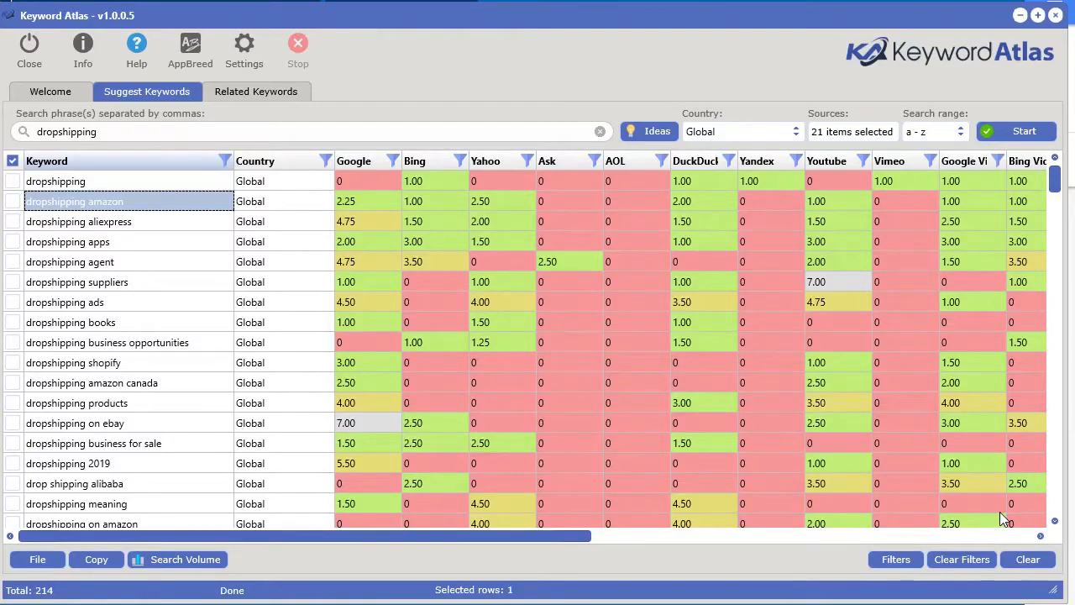
Step: Clear the extracted keywords and limit the sources to Google, Bing and Yahoo
left_click(1029, 560)
key("Return")
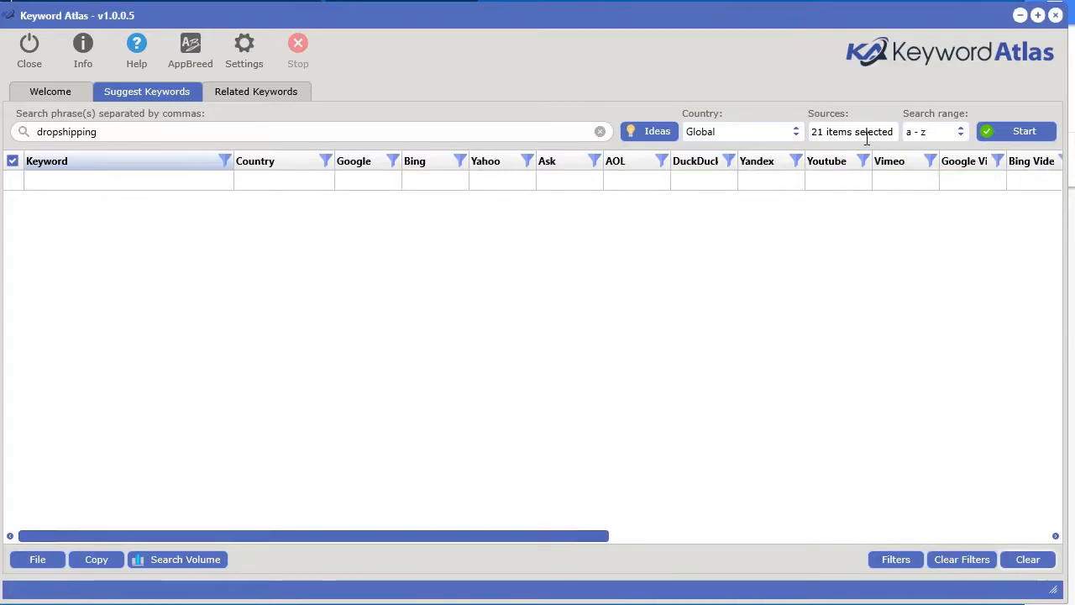
left_click(852, 132)
left_click(933, 426)
left_click(825, 177)
left_click(825, 197)
left_click(825, 217)
left_click(579, 372)
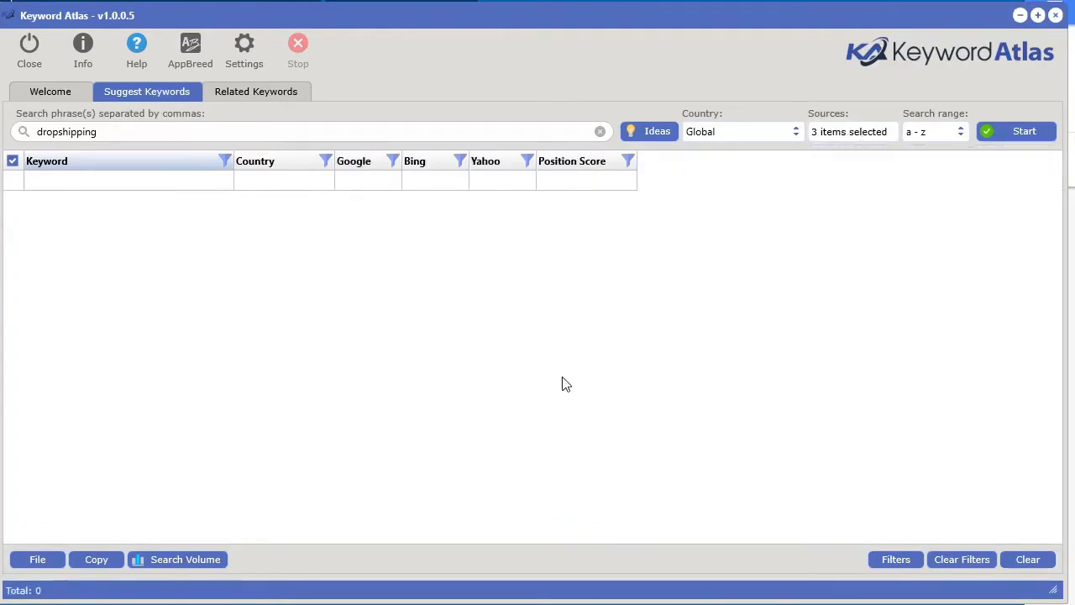
Step: Open the Idea Generator and enter "dropship" as the singular form
left_click(649, 128)
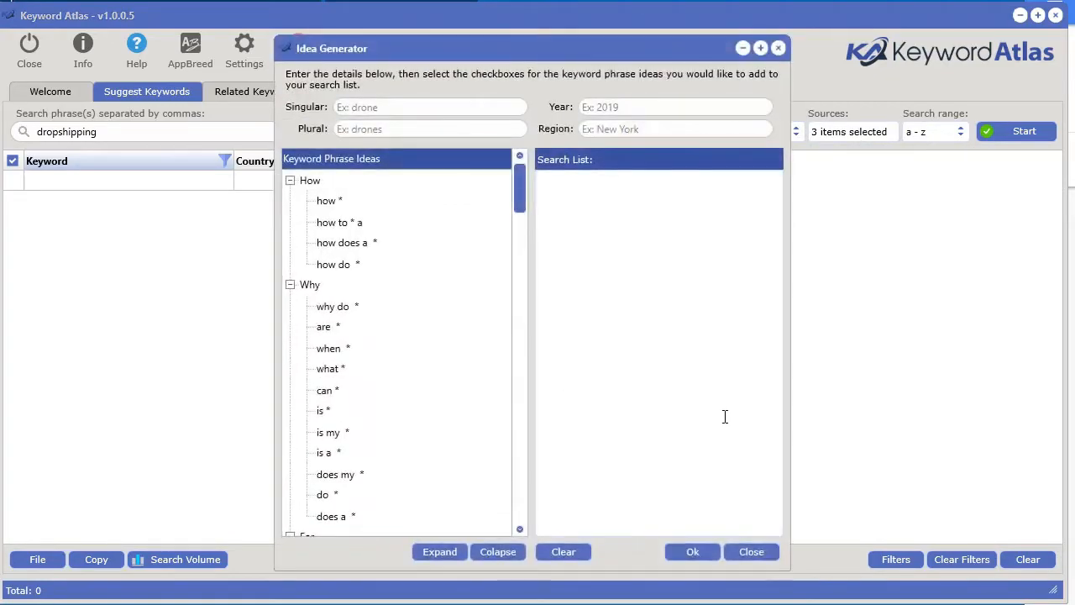
left_click(392, 107)
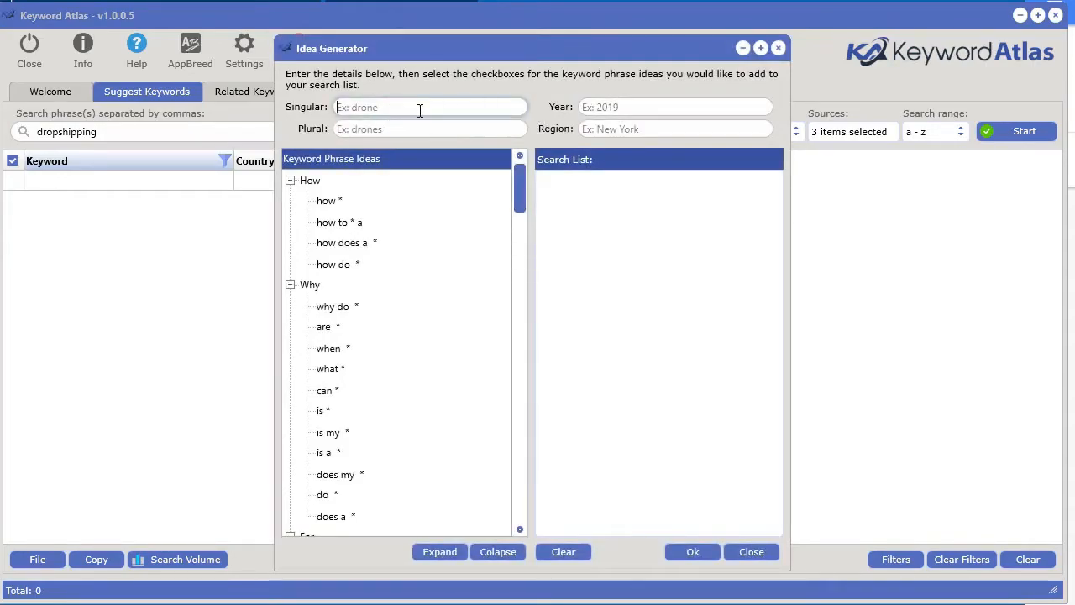
type("dropshiu")
key("BackSpace")
type("p")
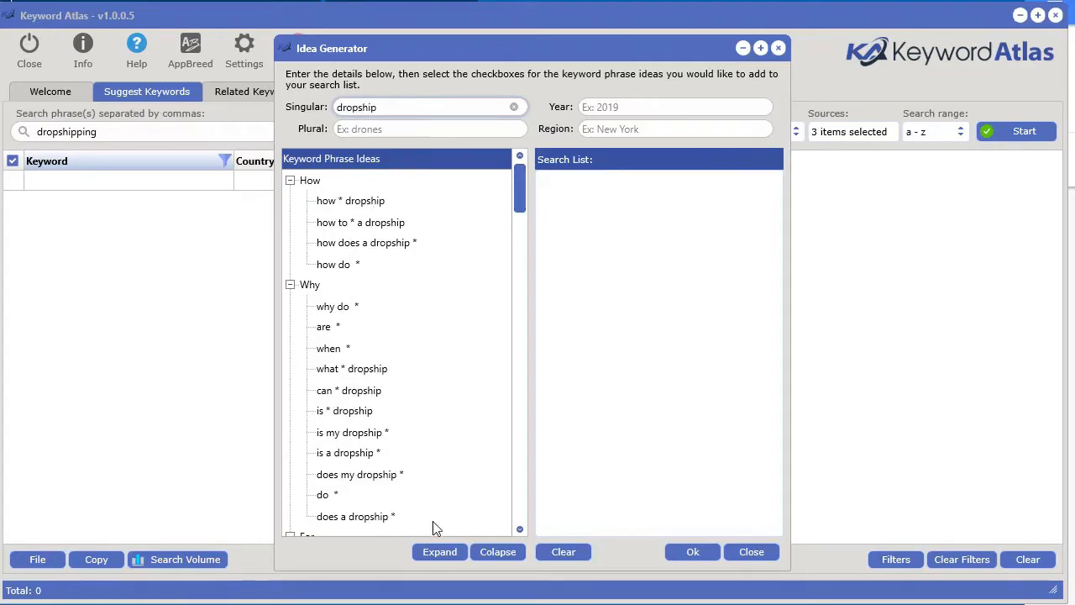
Step: Collapse all keyword phrase idea groups and expand them again
left_click(496, 552)
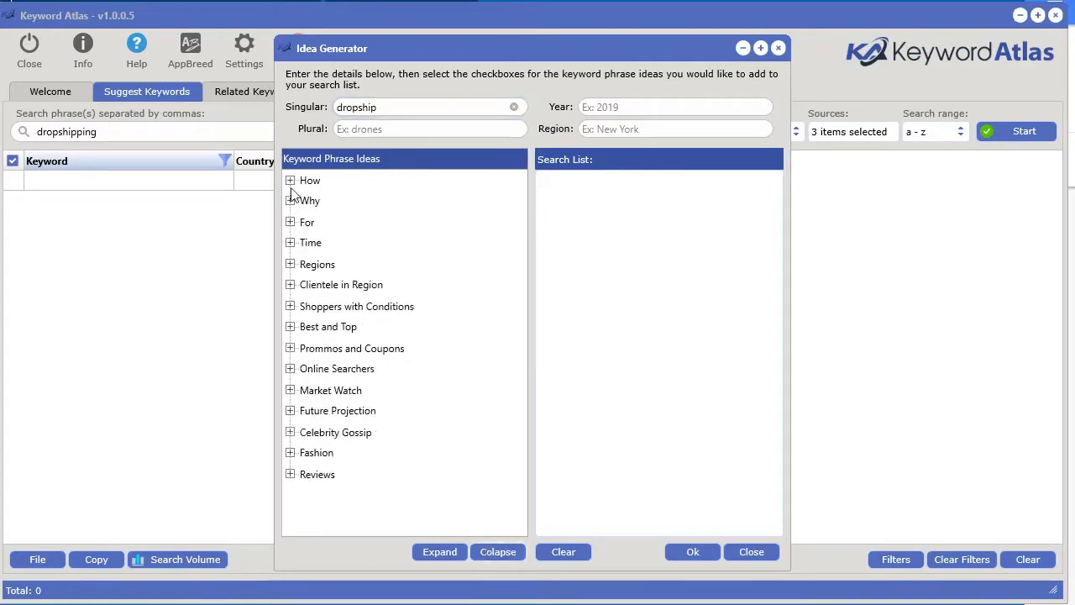
left_click(441, 551)
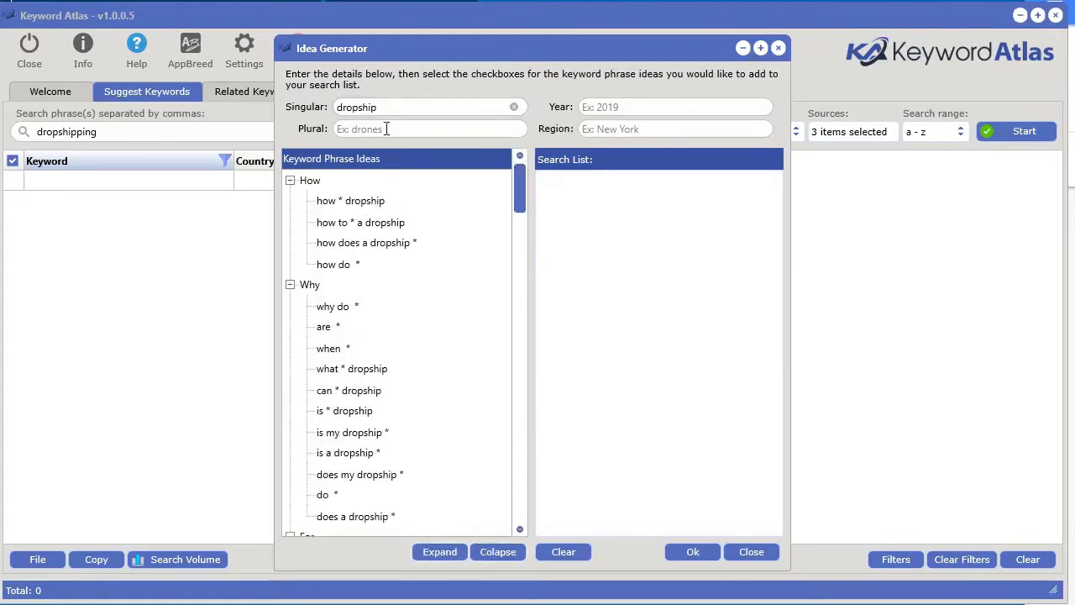
left_click_drag(383, 107, 335, 107)
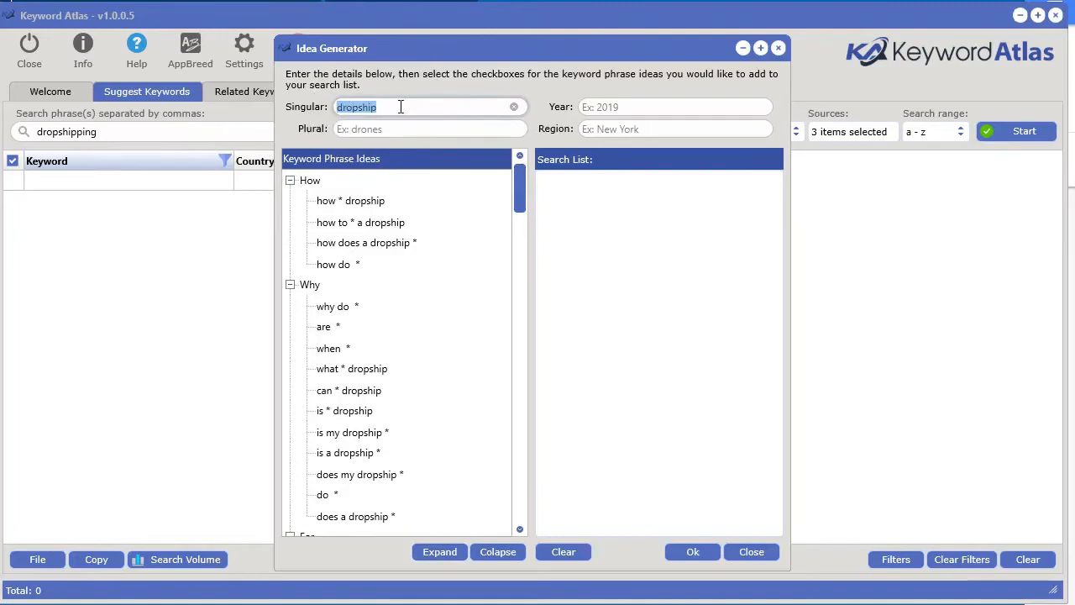
left_click(399, 106)
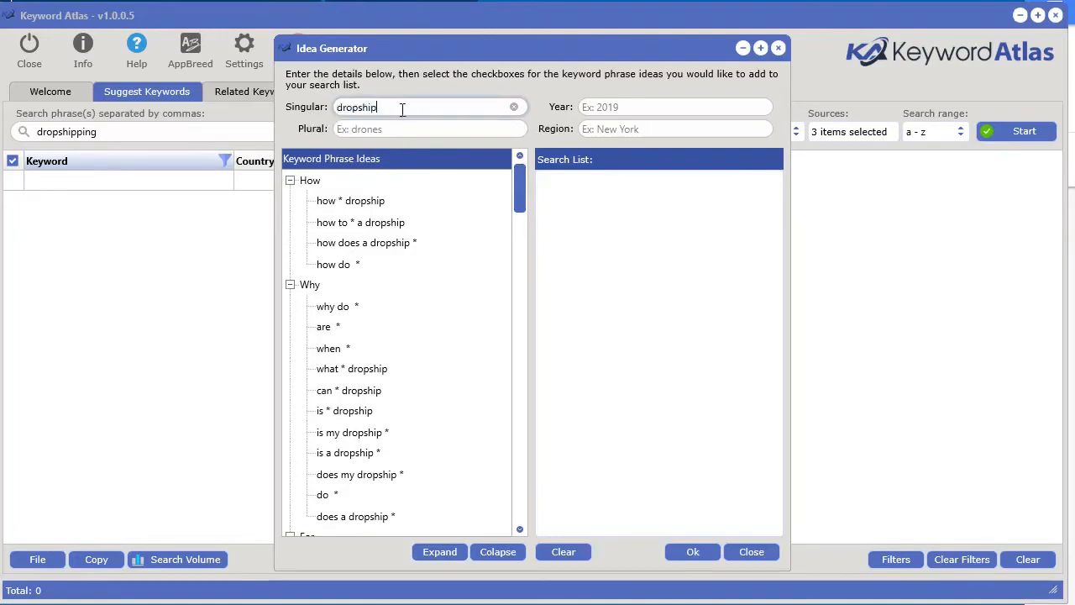
Step: Enter "dropshipping" as the plural form and 2019 as the year for the phrase ideas
left_click(400, 134)
type("dr")
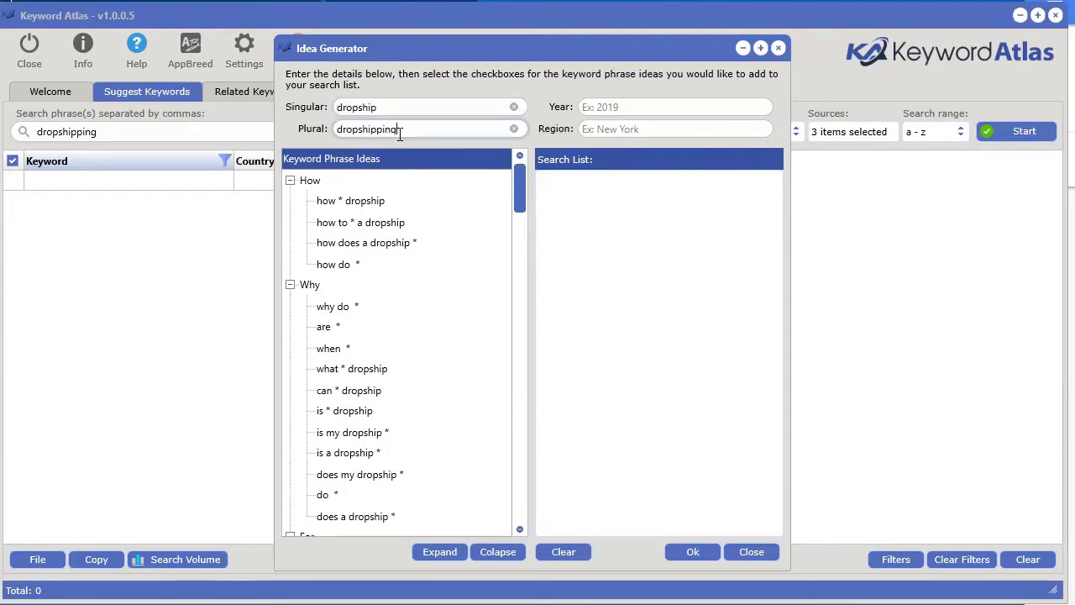
type("opshipping")
left_click(618, 106)
type("2")
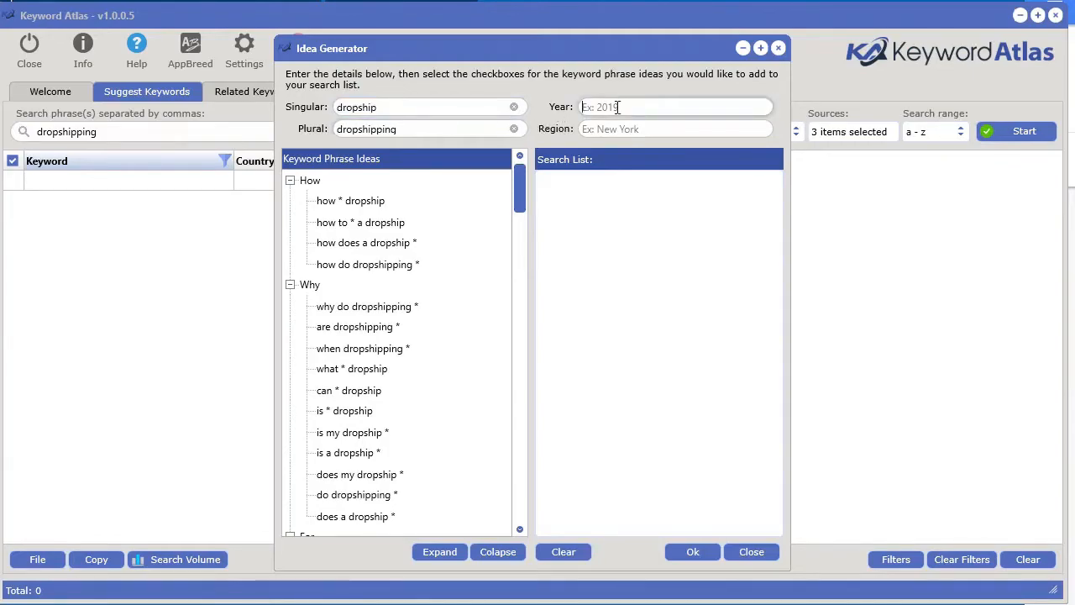
left_click(659, 130)
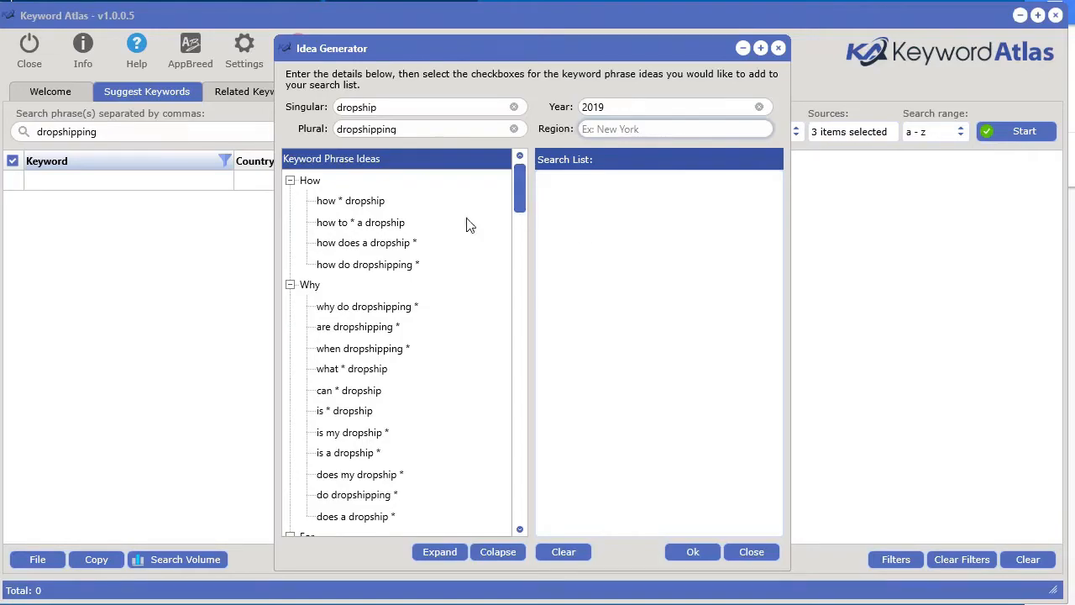
Step: Add the phrase idea "how do dropshipping *" from the How group to the search list and accept the list
left_click(377, 232)
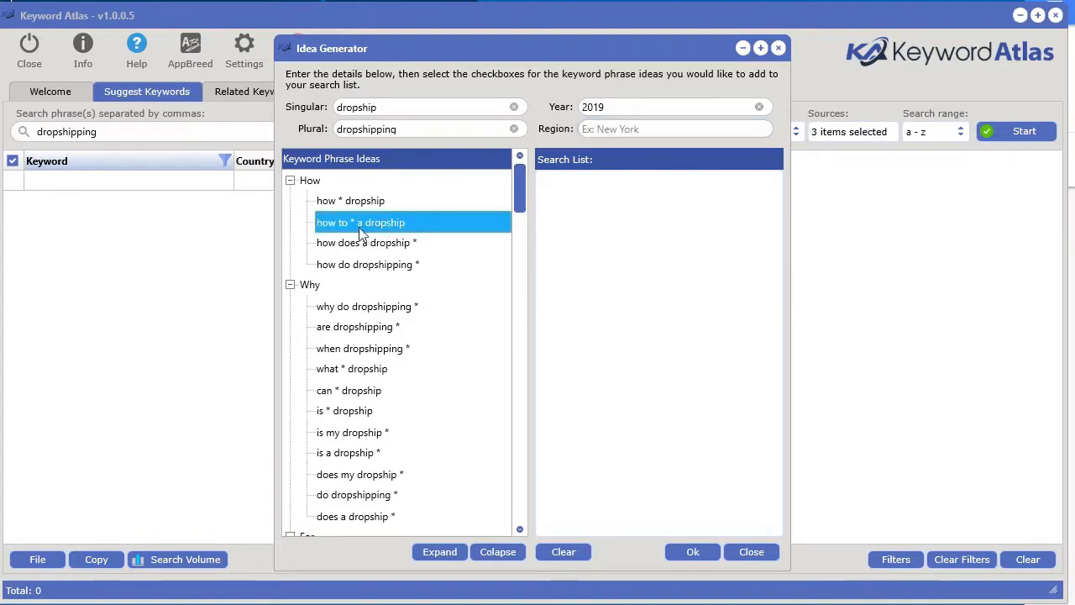
left_click(344, 202)
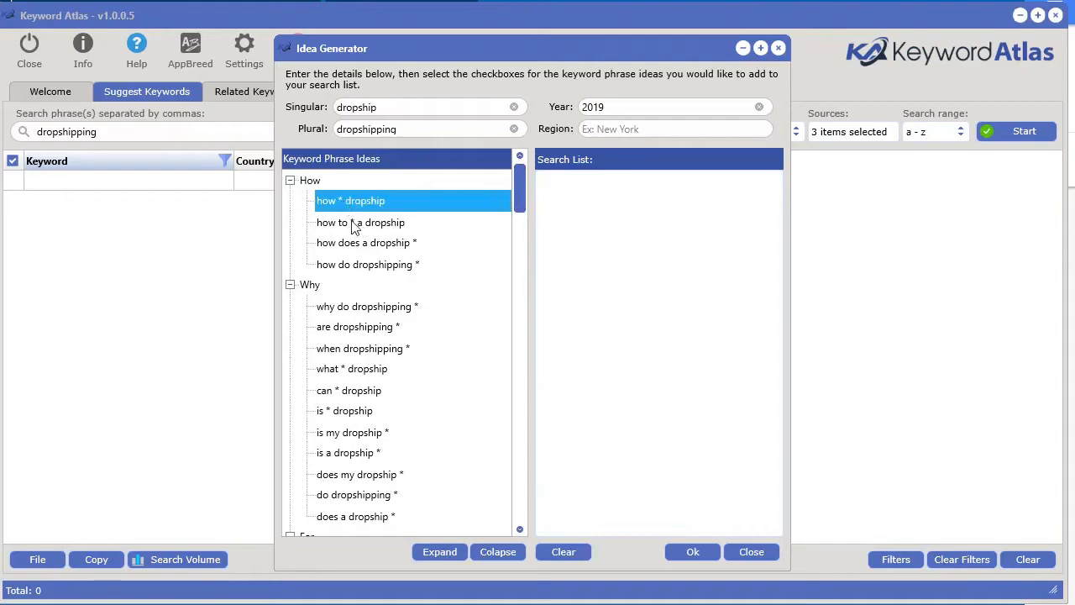
left_click(354, 223)
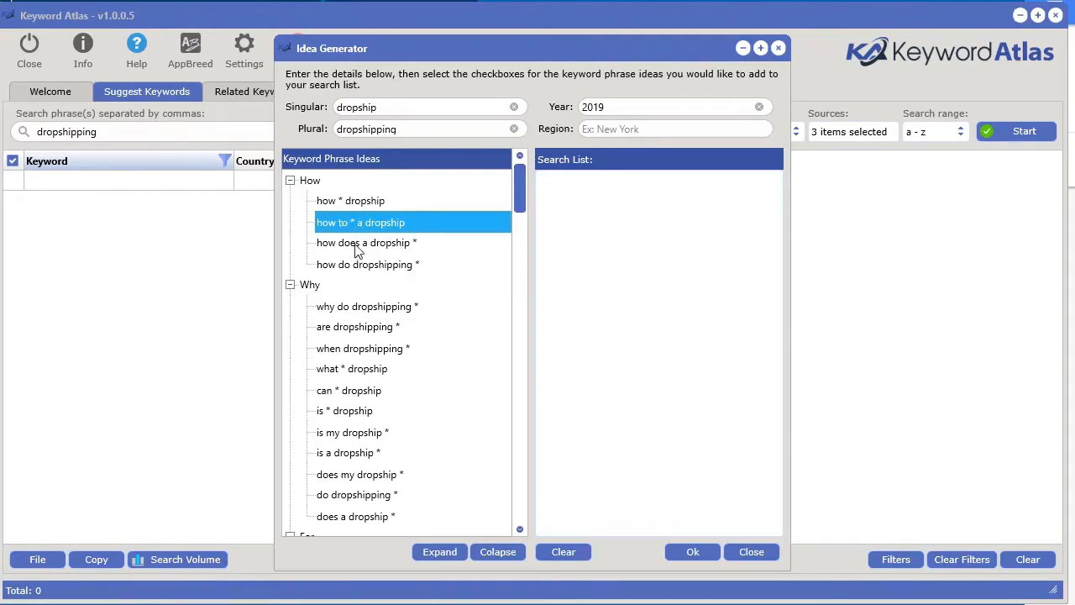
left_click(406, 252)
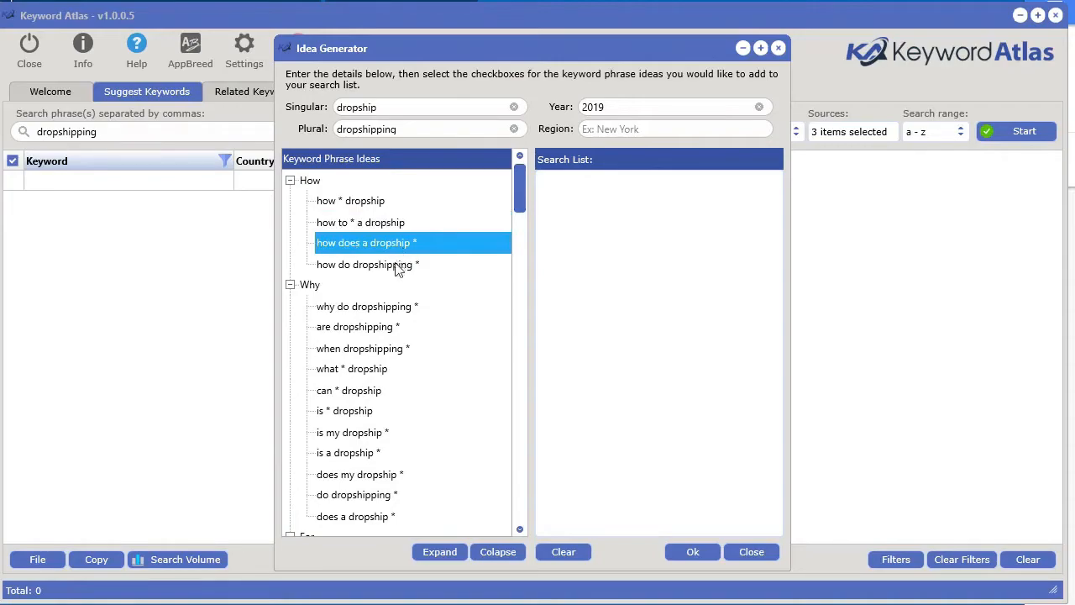
left_click(398, 267)
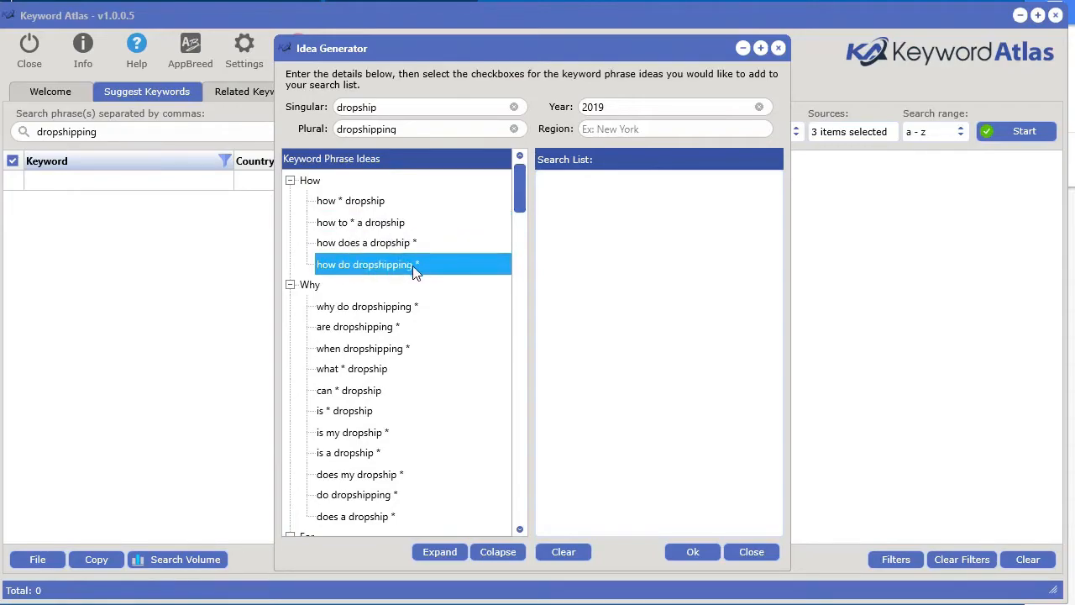
double_click(359, 269)
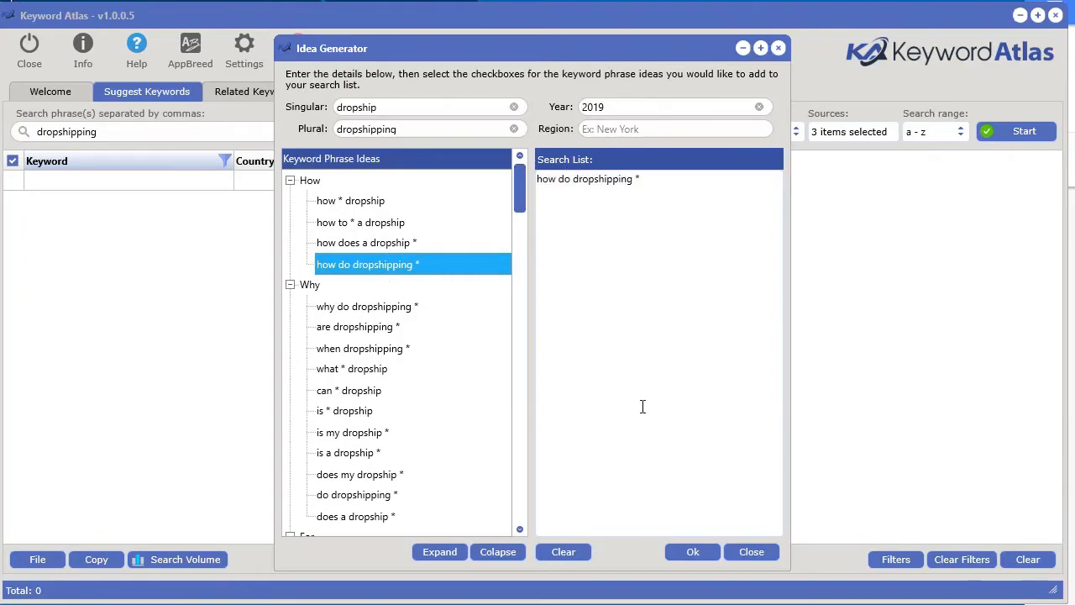
left_click(700, 553)
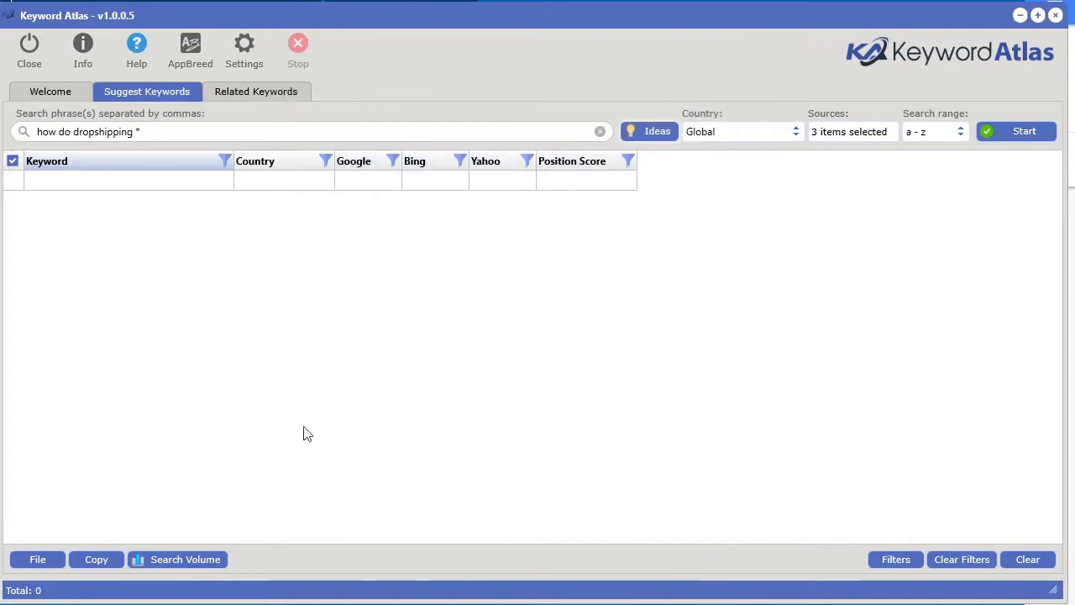
Step: Extract keywords for "how do dropshipping *" with the a - z range from the three selected sources
left_click(1027, 136)
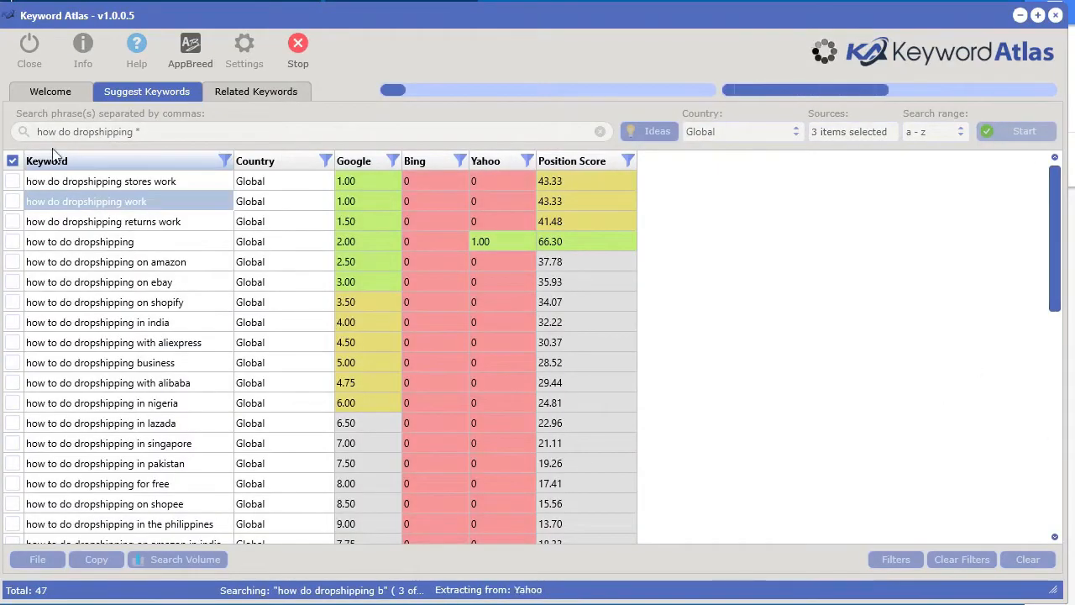
left_click(138, 132)
type("*")
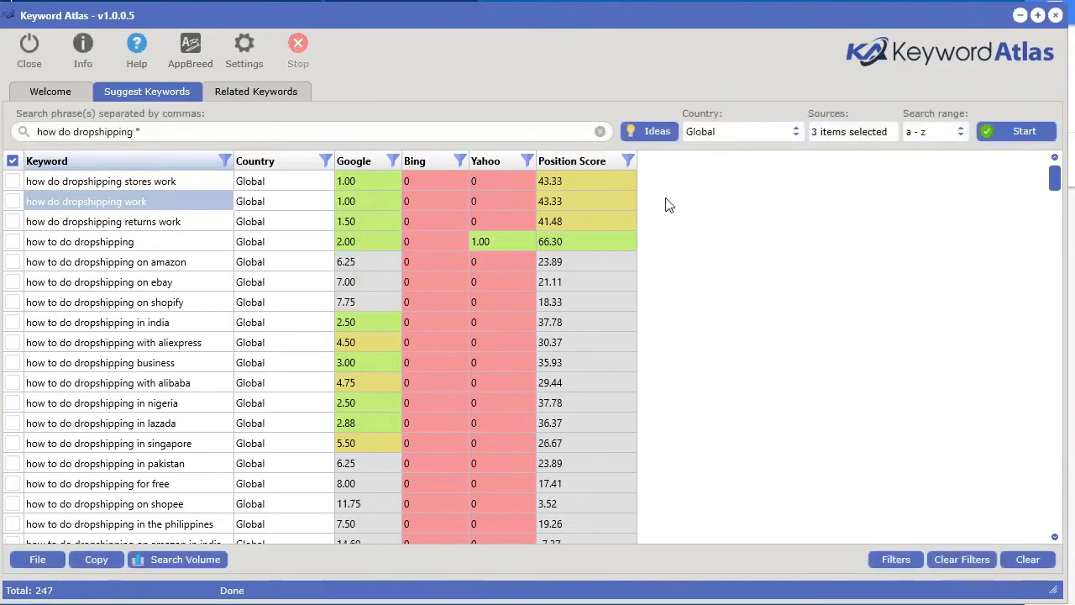
Step: Reopen the Idea Generator, review the available phrase ideas, and accept the existing search list
left_click(658, 132)
mouse_move(517, 192)
left_mouse_down()
mouse_move(513, 512)
mouse_move(518, 189)
left_mouse_up()
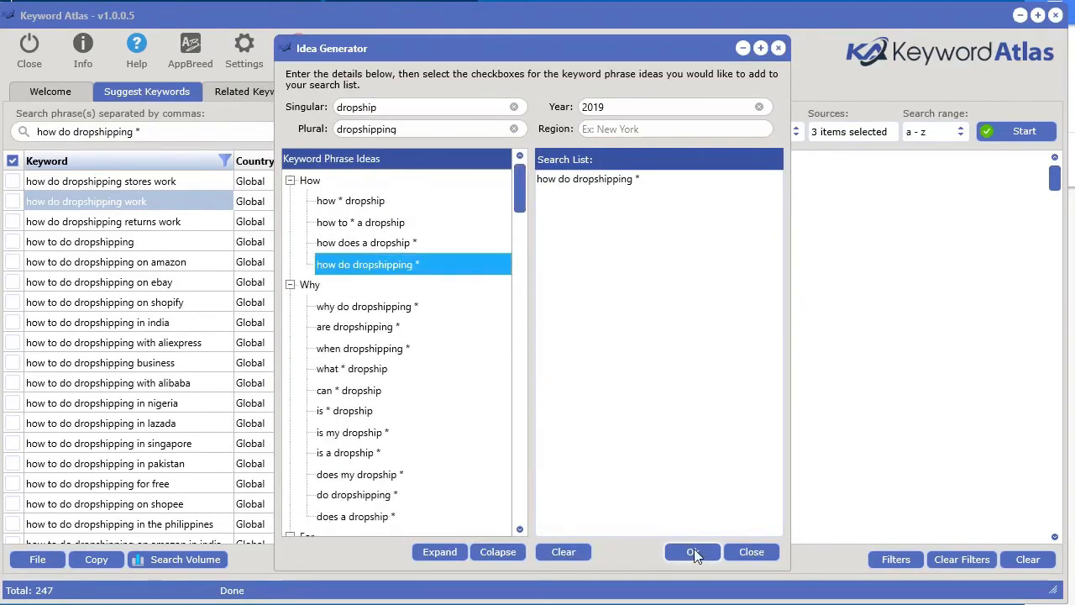
left_click(692, 551)
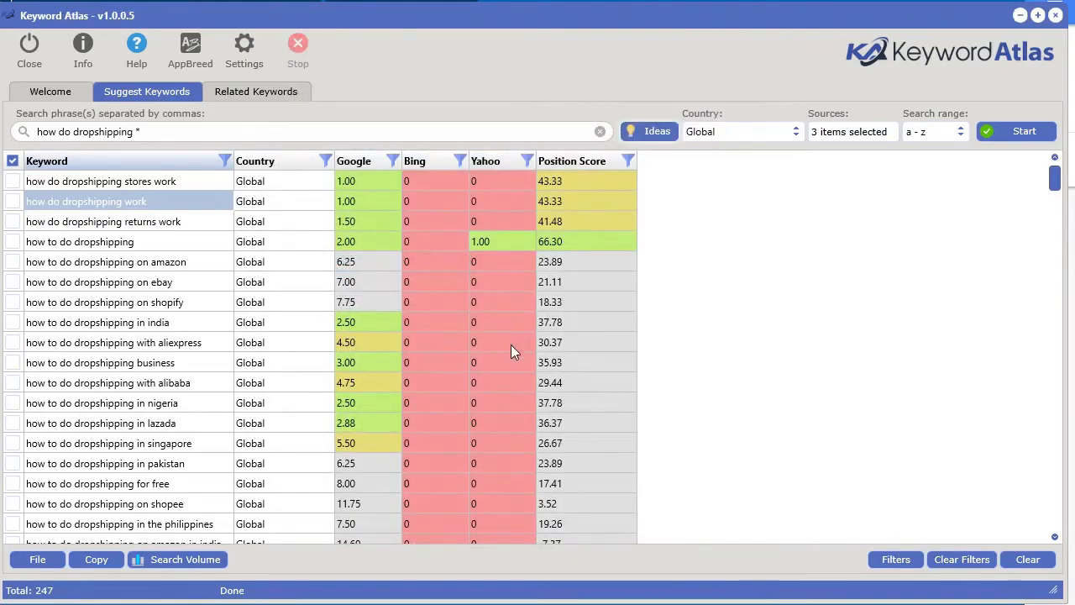